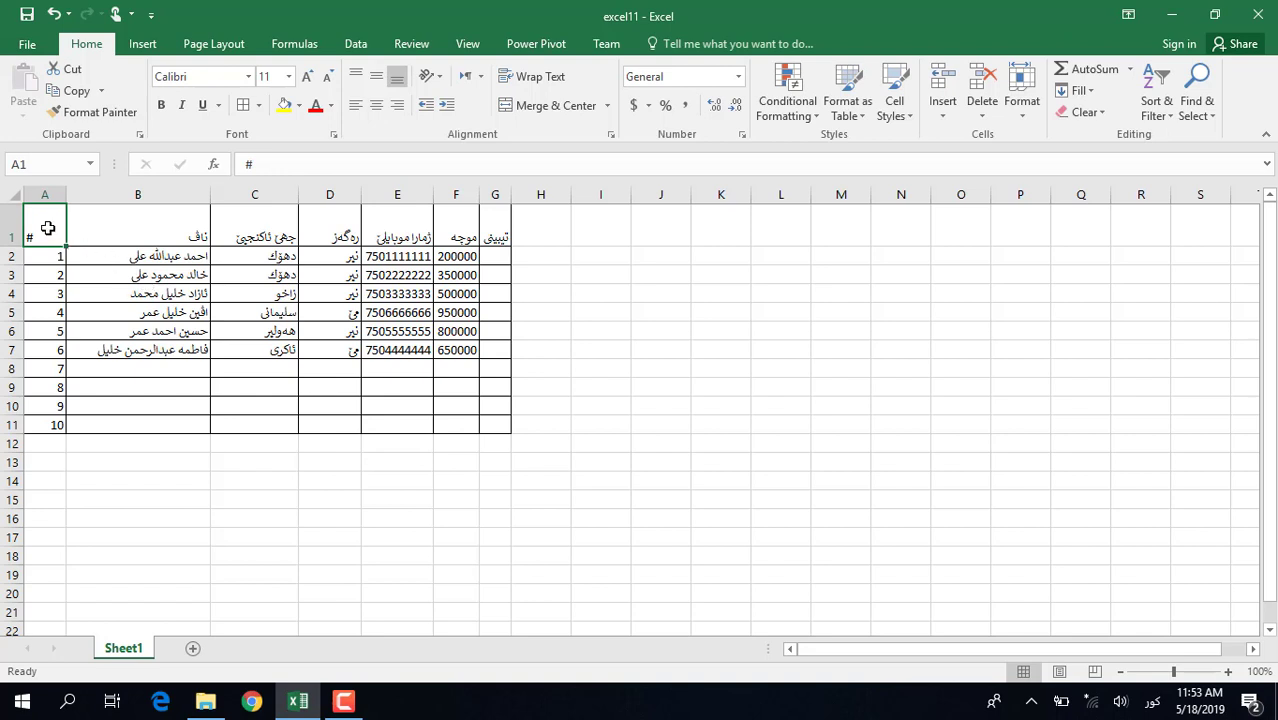
drag(47, 228, 497, 426)
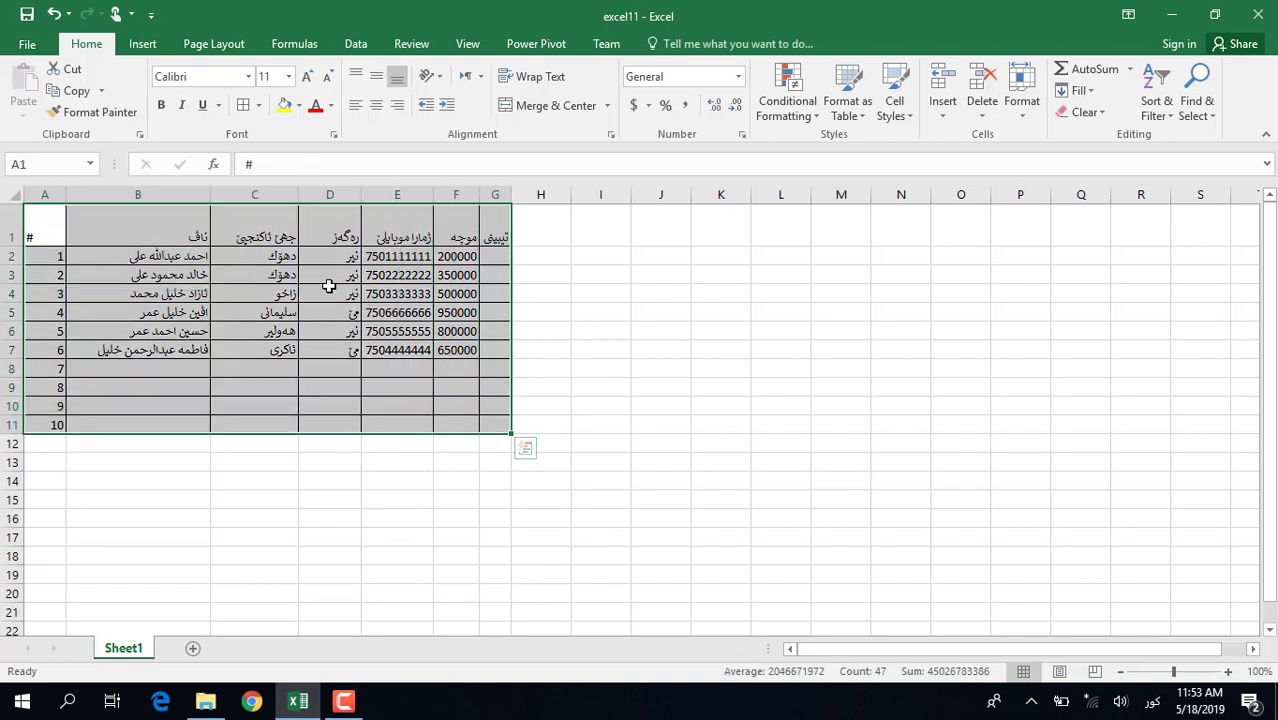
click(266, 296)
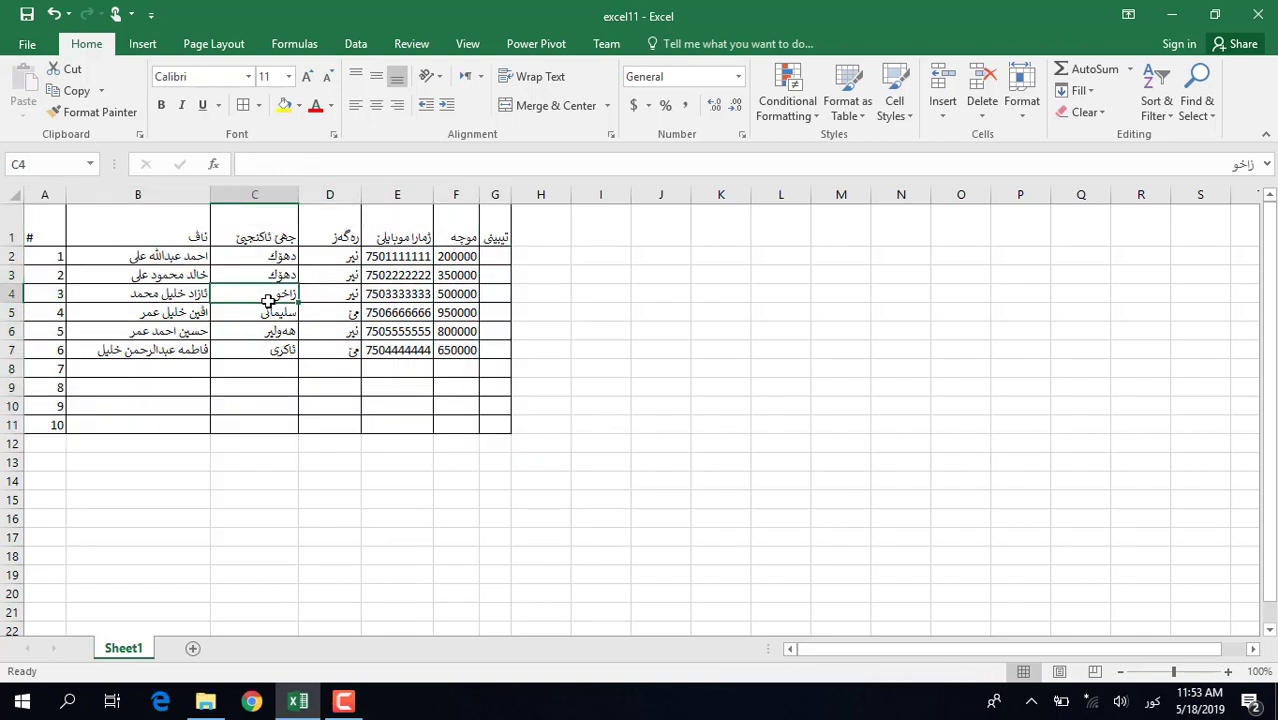
key(Left)
key(Left)
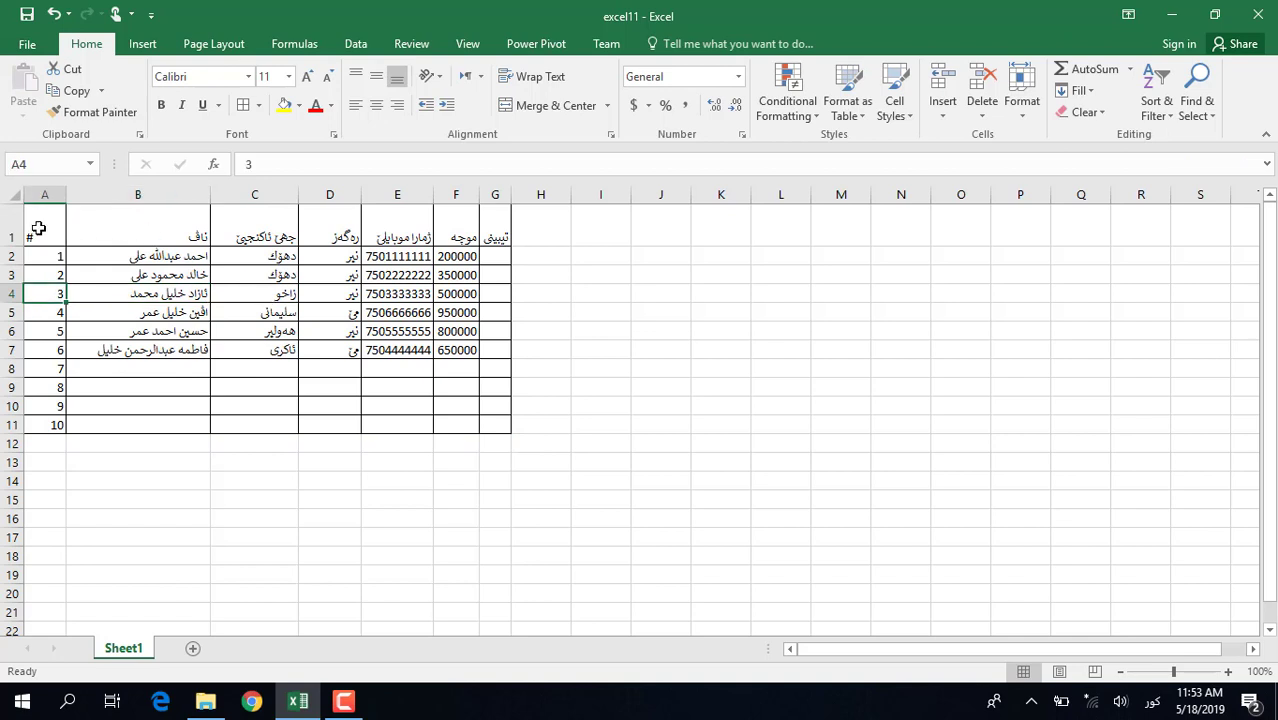
drag(38, 228, 494, 426)
click(257, 285)
drag(38, 228, 500, 232)
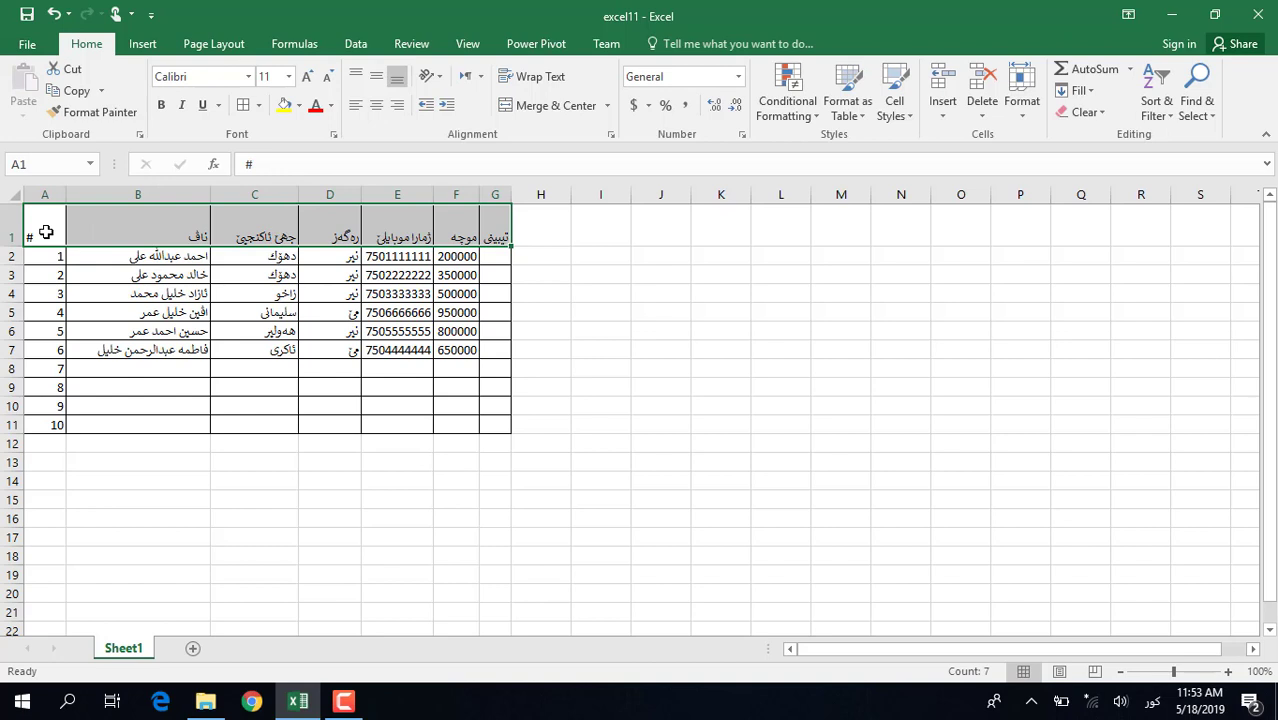
drag(46, 232, 498, 234)
click(38, 221)
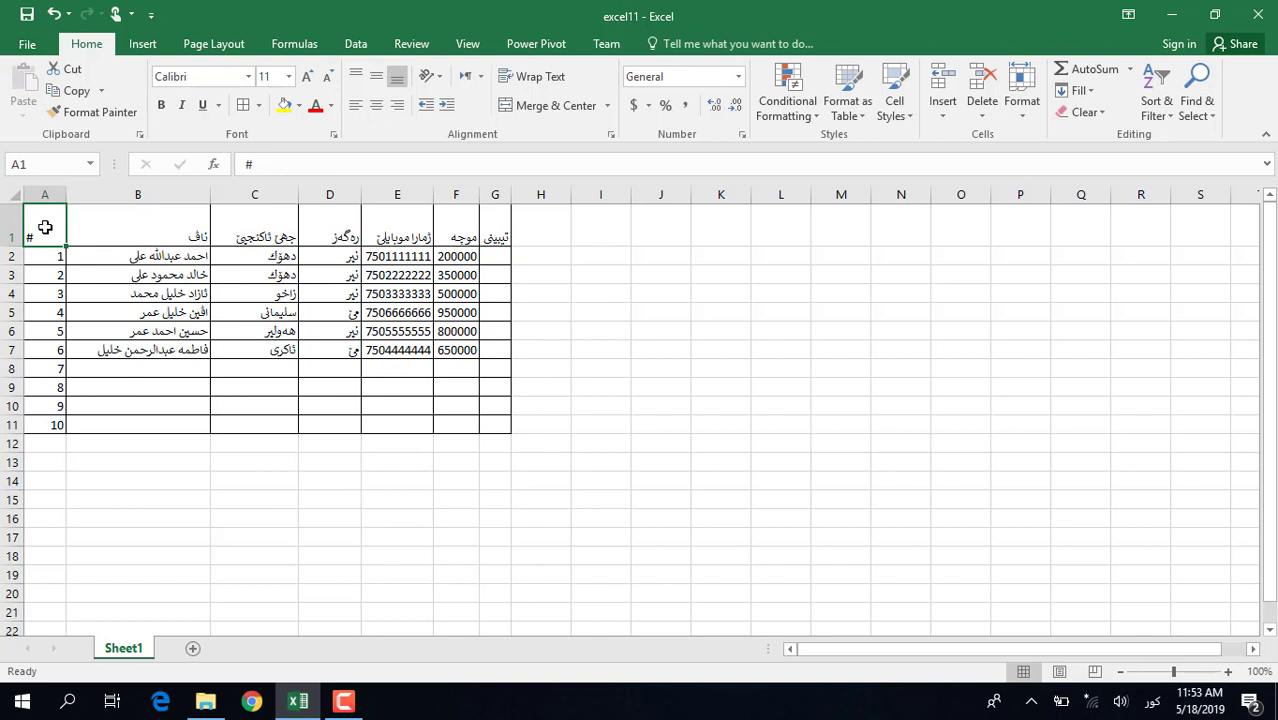
shift+click(133, 235)
drag(46, 226, 499, 223)
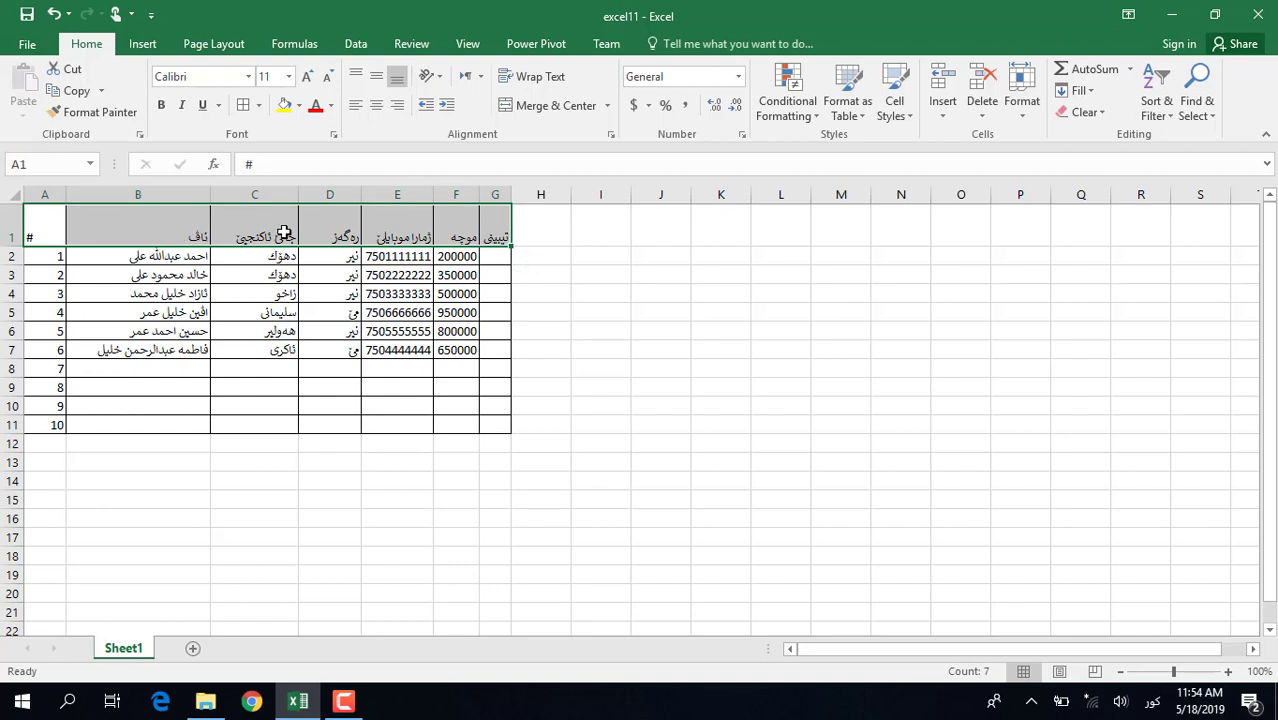
click(285, 233)
key(Home)
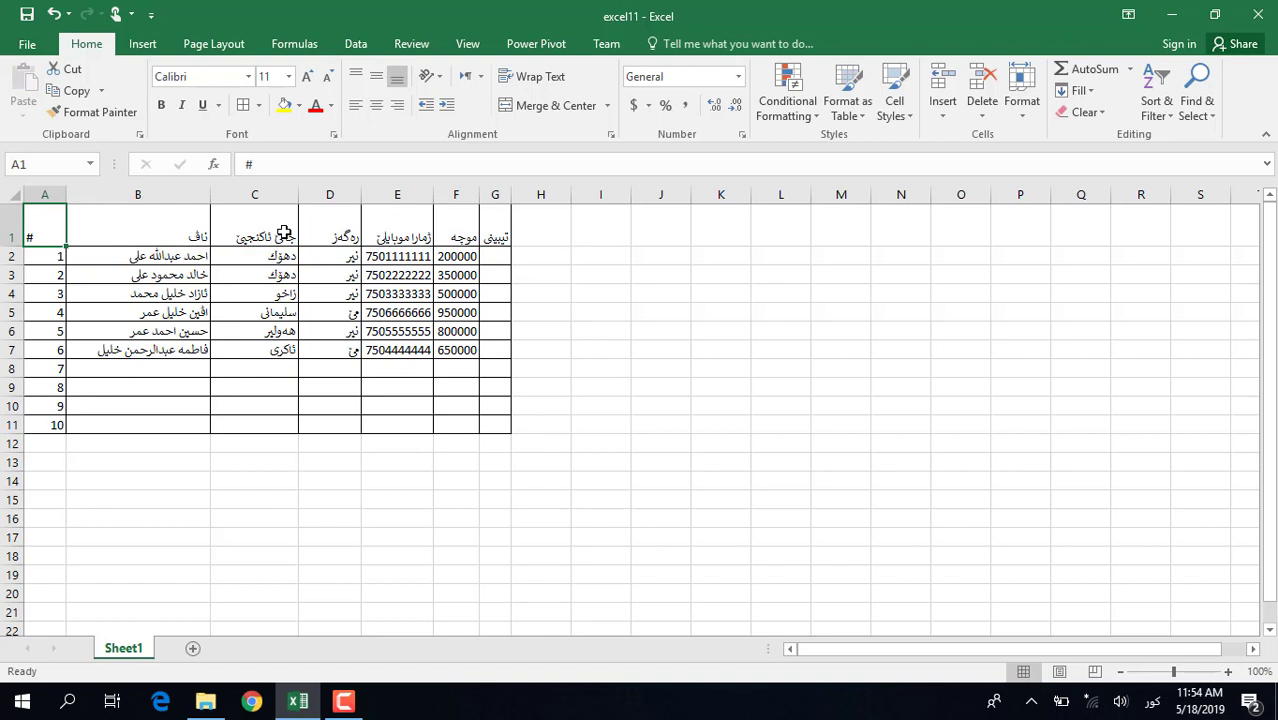
drag(50, 228, 500, 242)
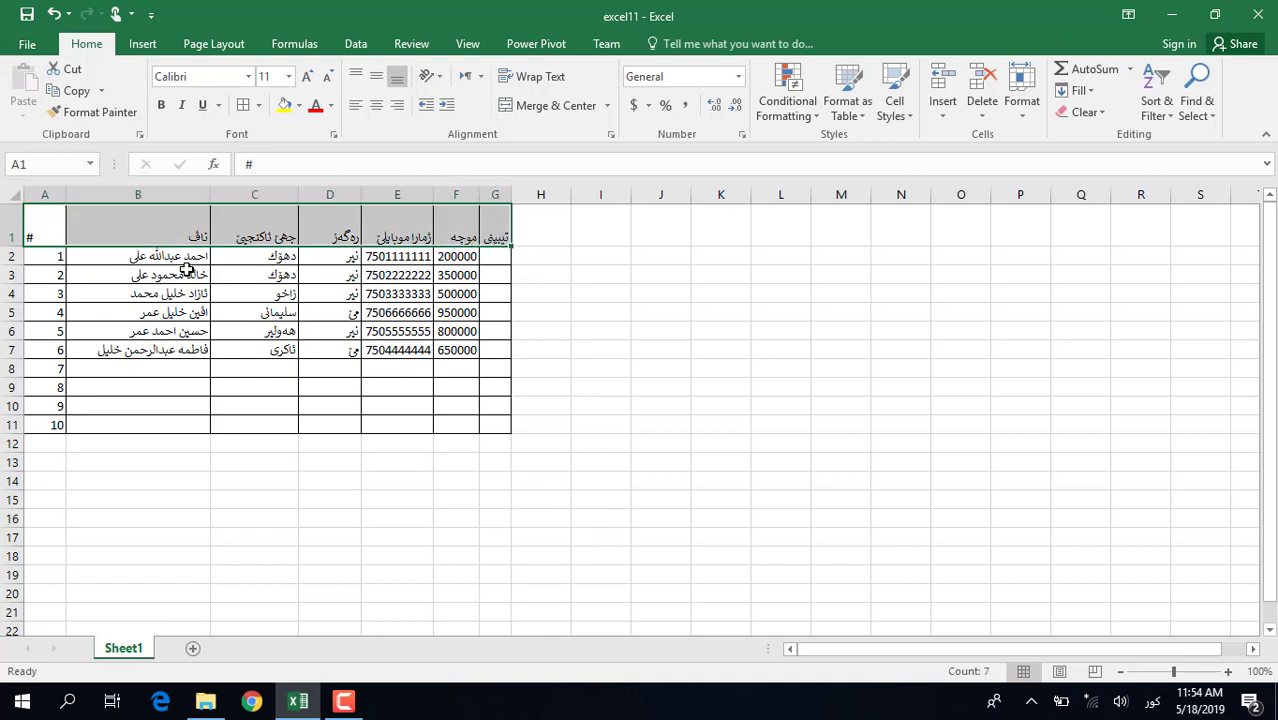
click(180, 231)
click(270, 232)
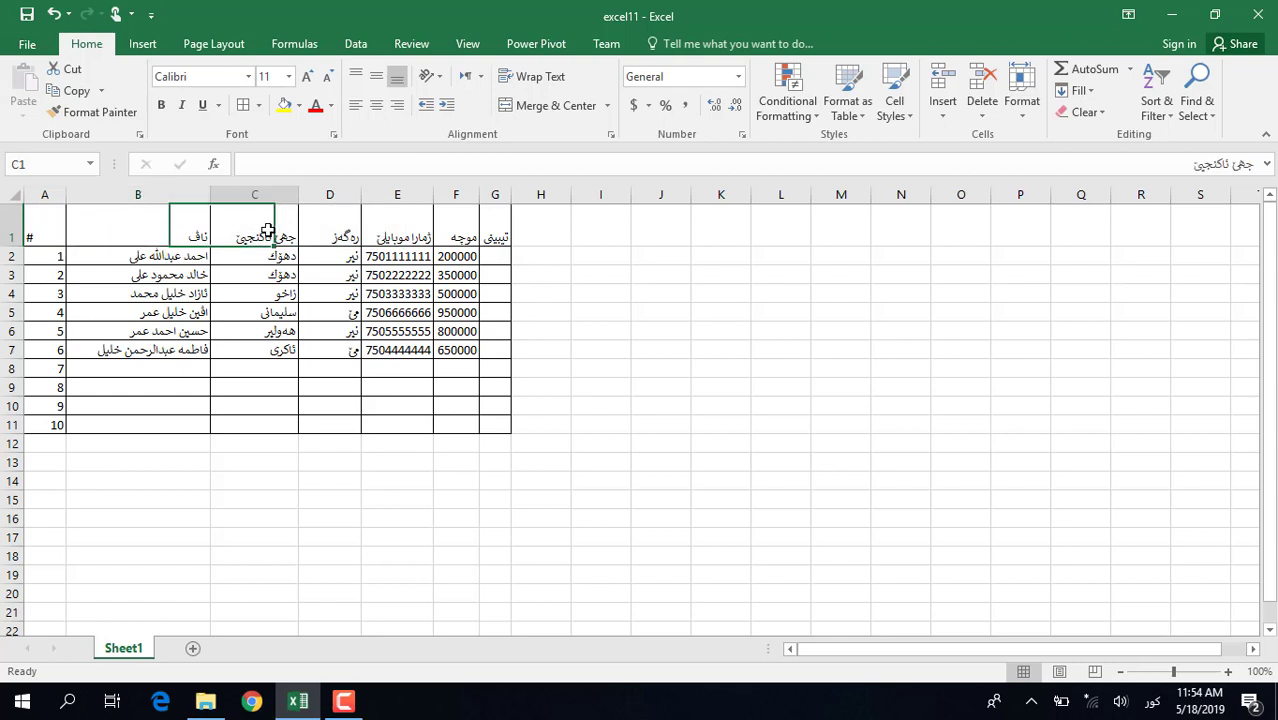
key(Home)
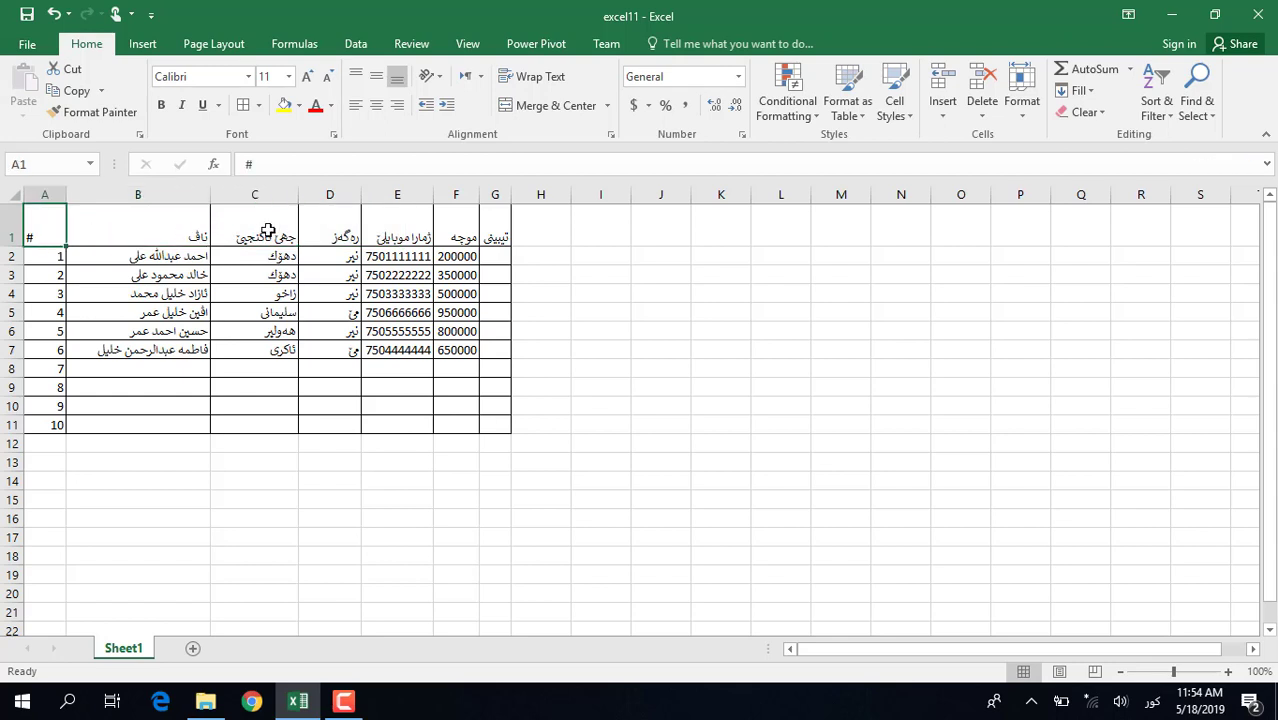
key(ctrl+Down)
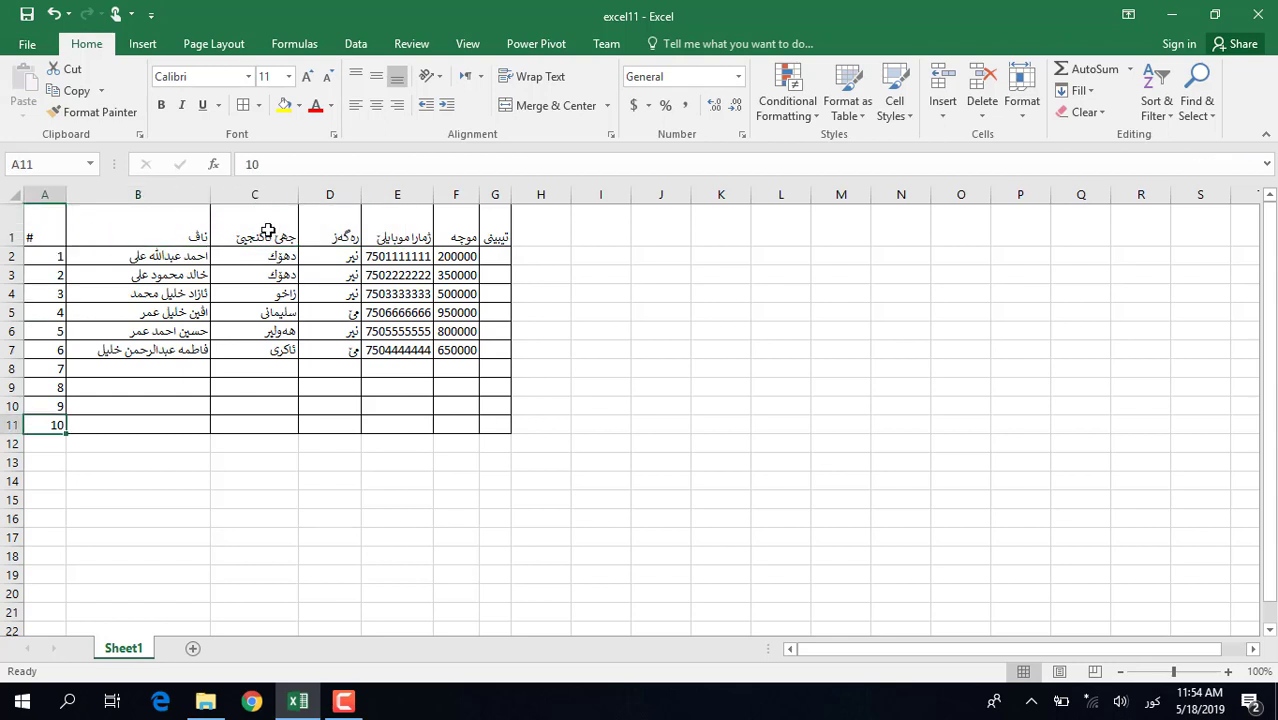
key(ctrl+Up)
key(ctrl+Right)
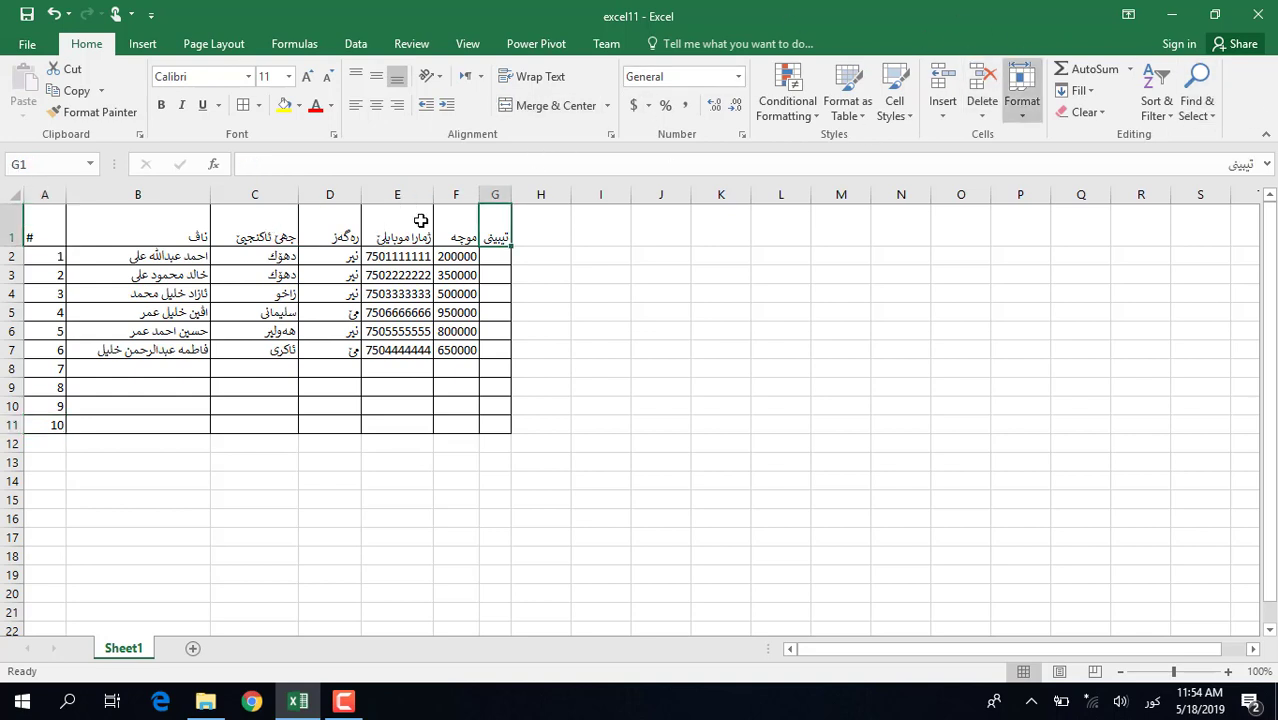
click(289, 237)
key(Left)
key(Left)
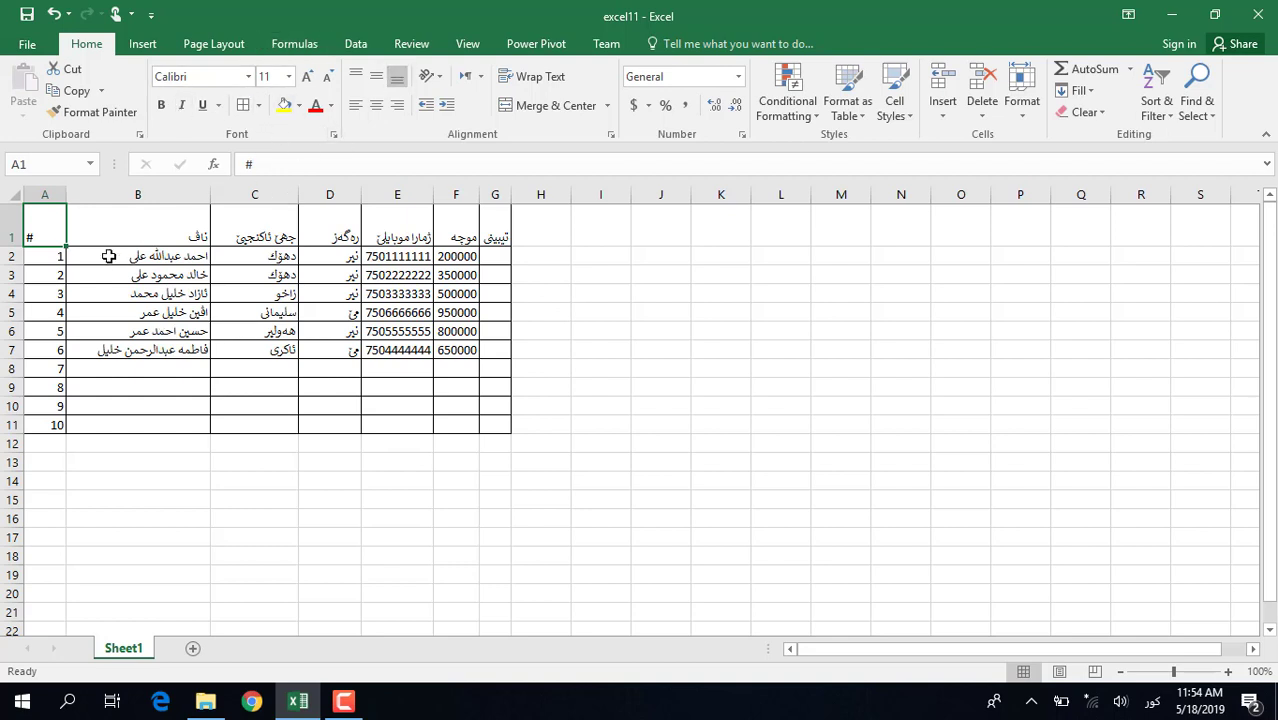
click(247, 77)
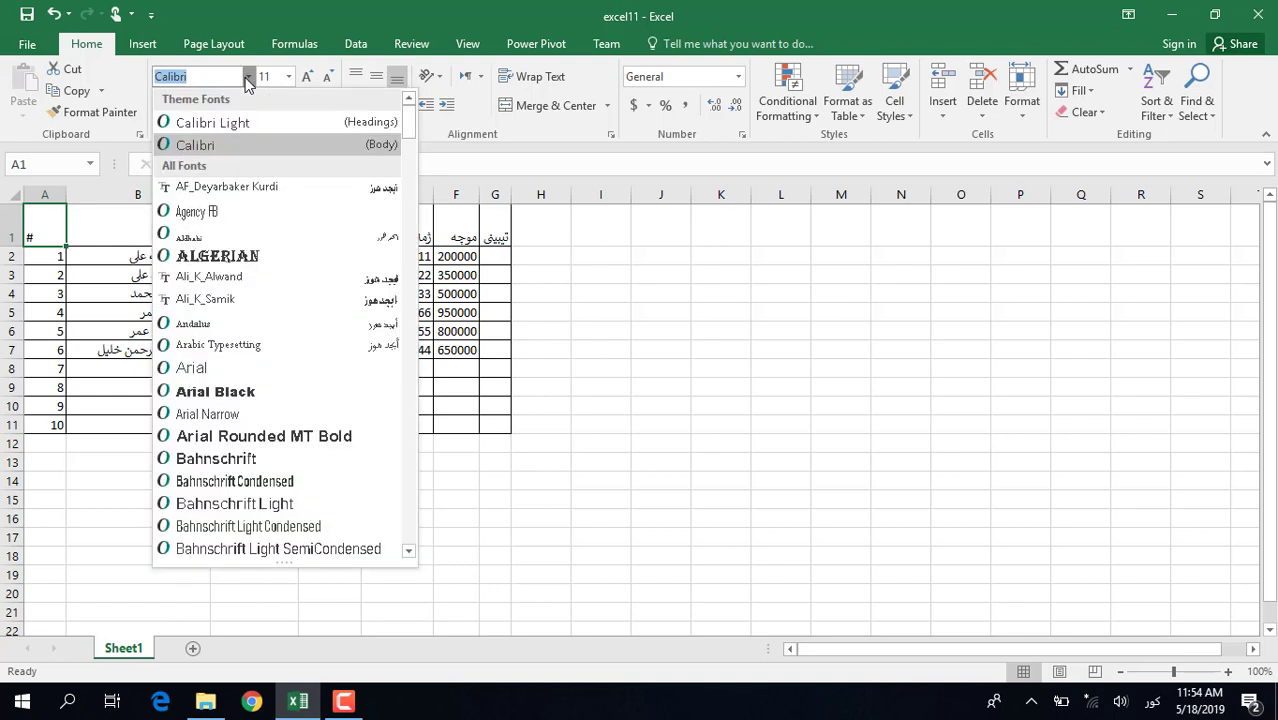
click(119, 232)
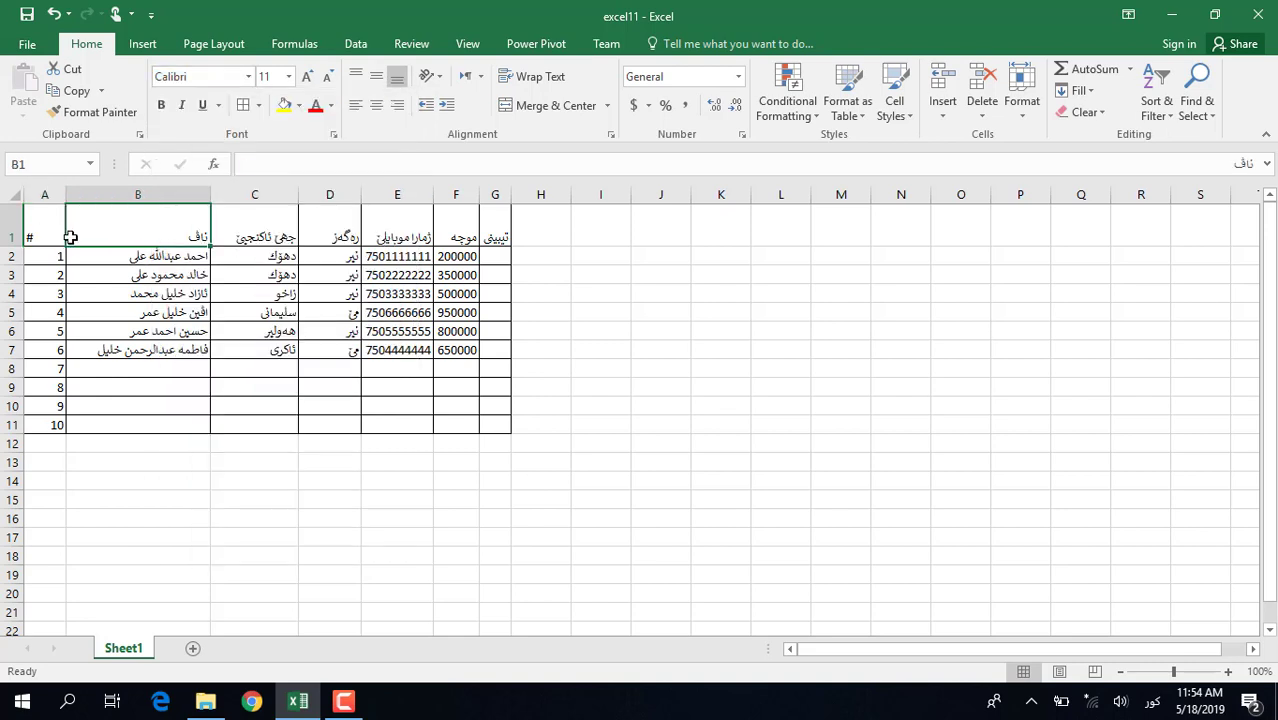
drag(40, 236, 502, 422)
click(262, 236)
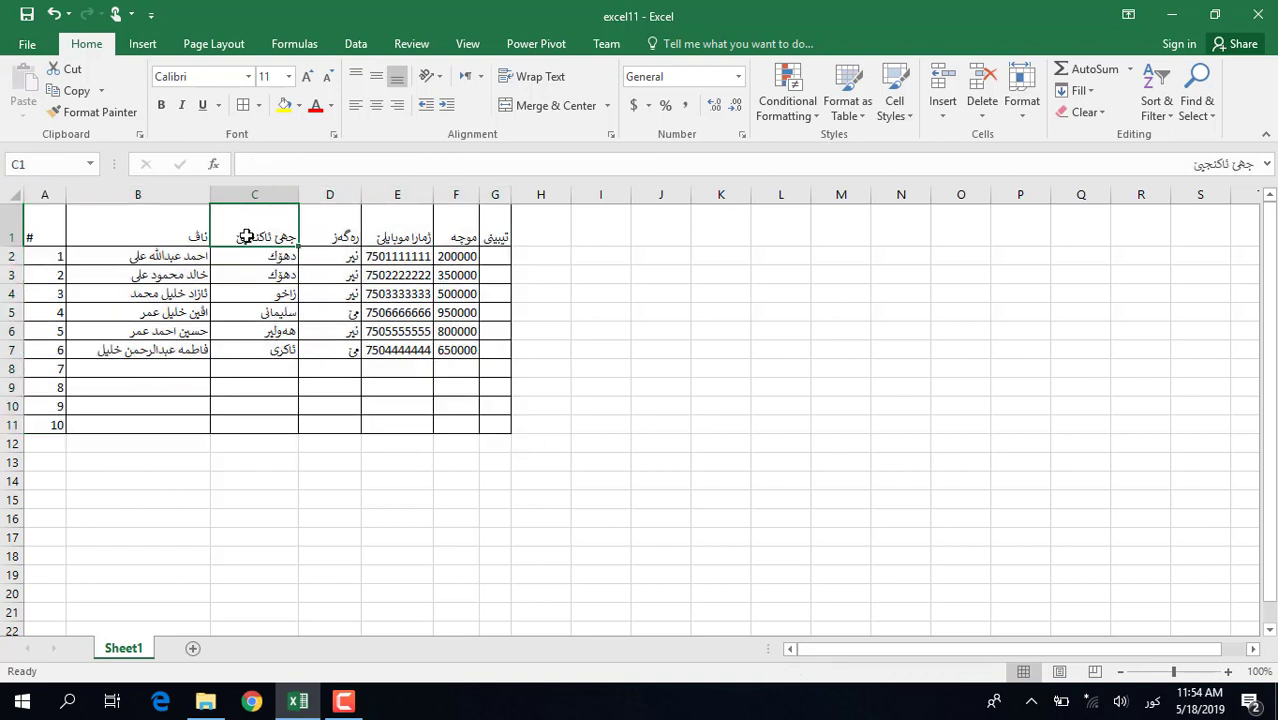
click(182, 233)
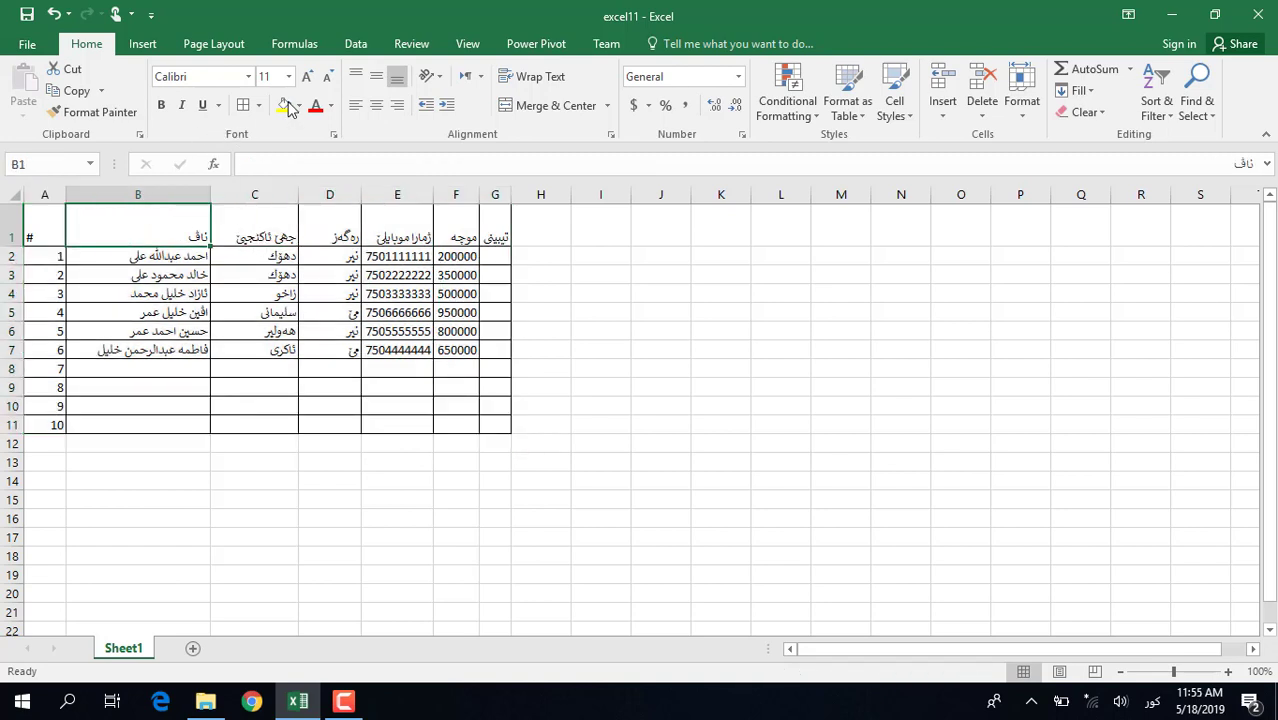
click(249, 77)
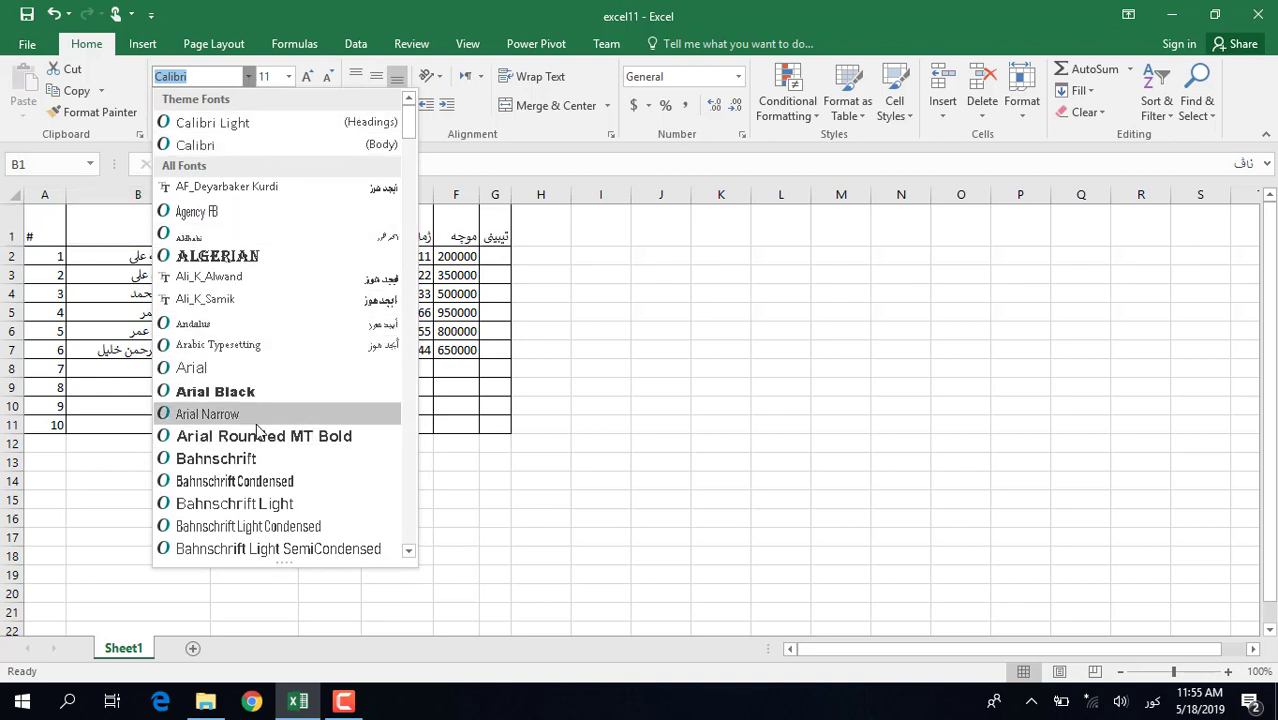
key(Escape)
key(Left)
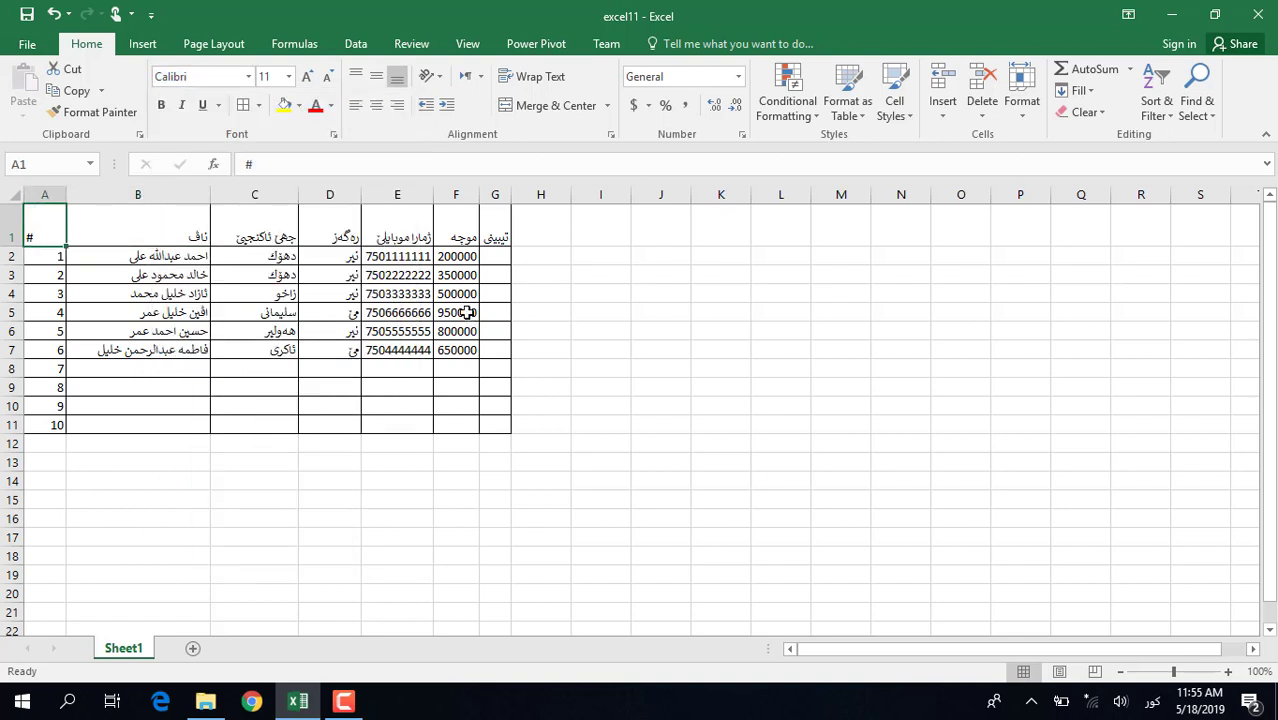
drag(46, 234, 499, 225)
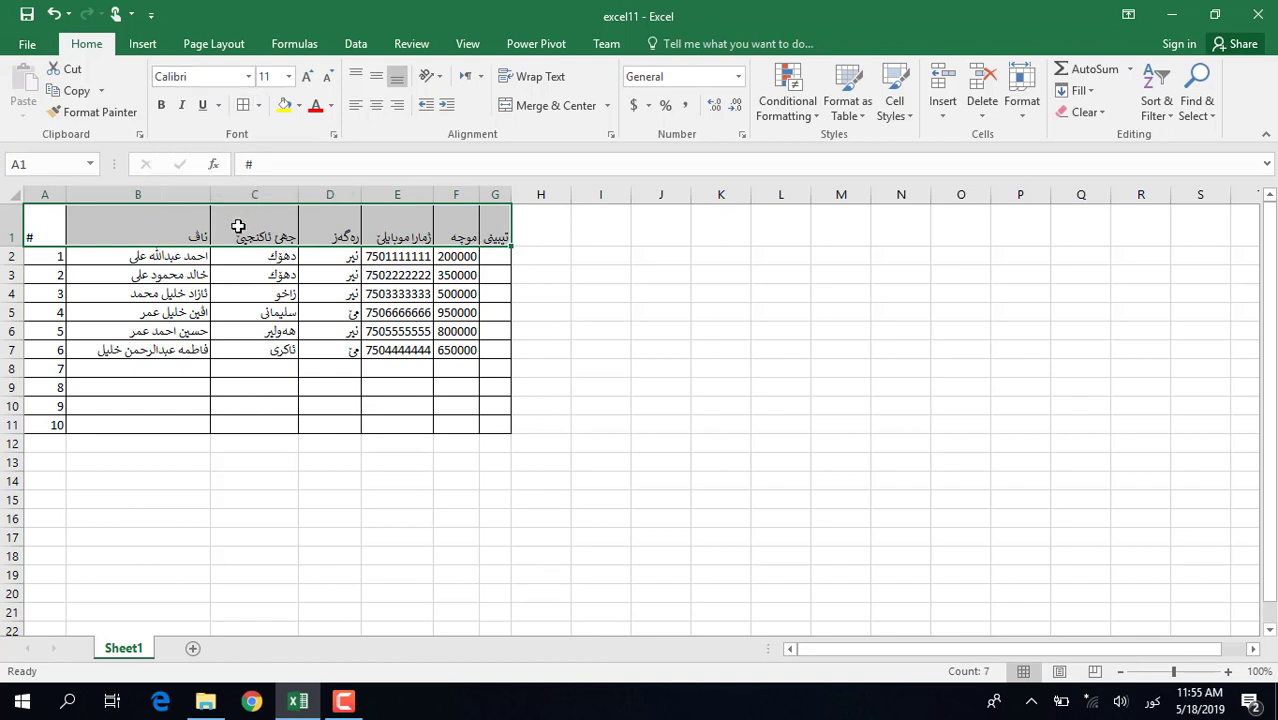
click(238, 227)
key(Left)
key(Left)
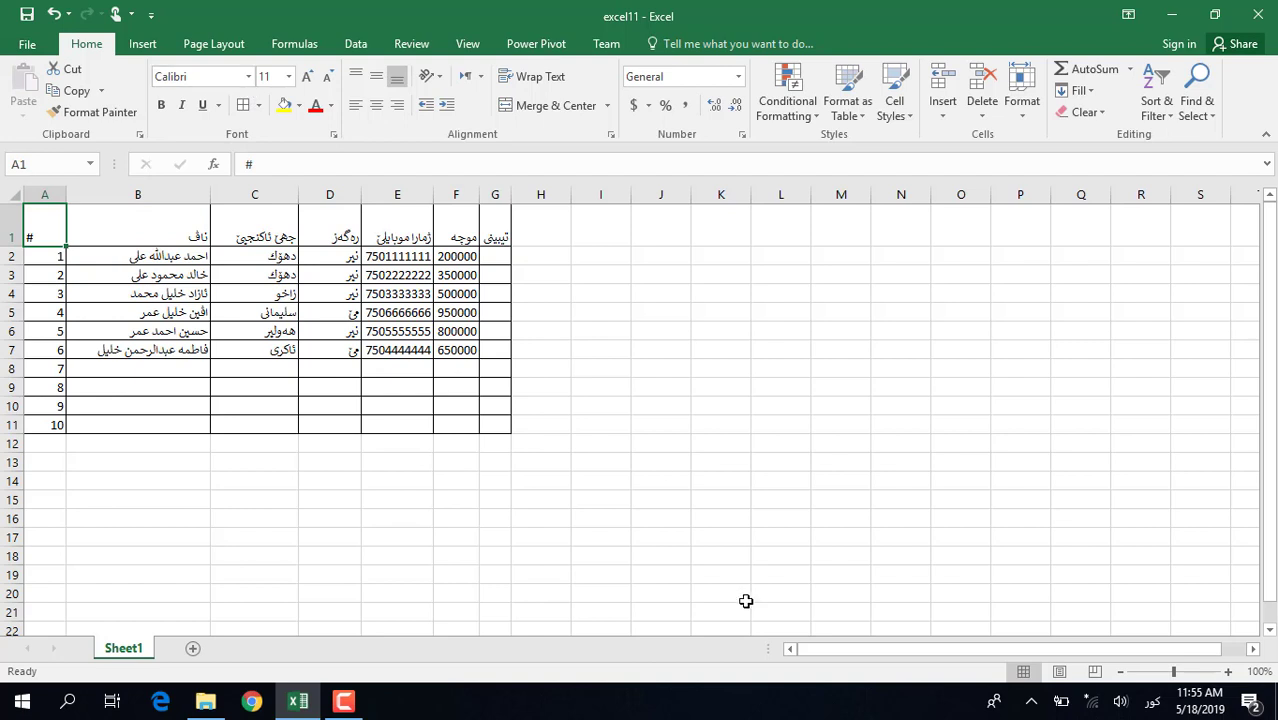
click(1153, 702)
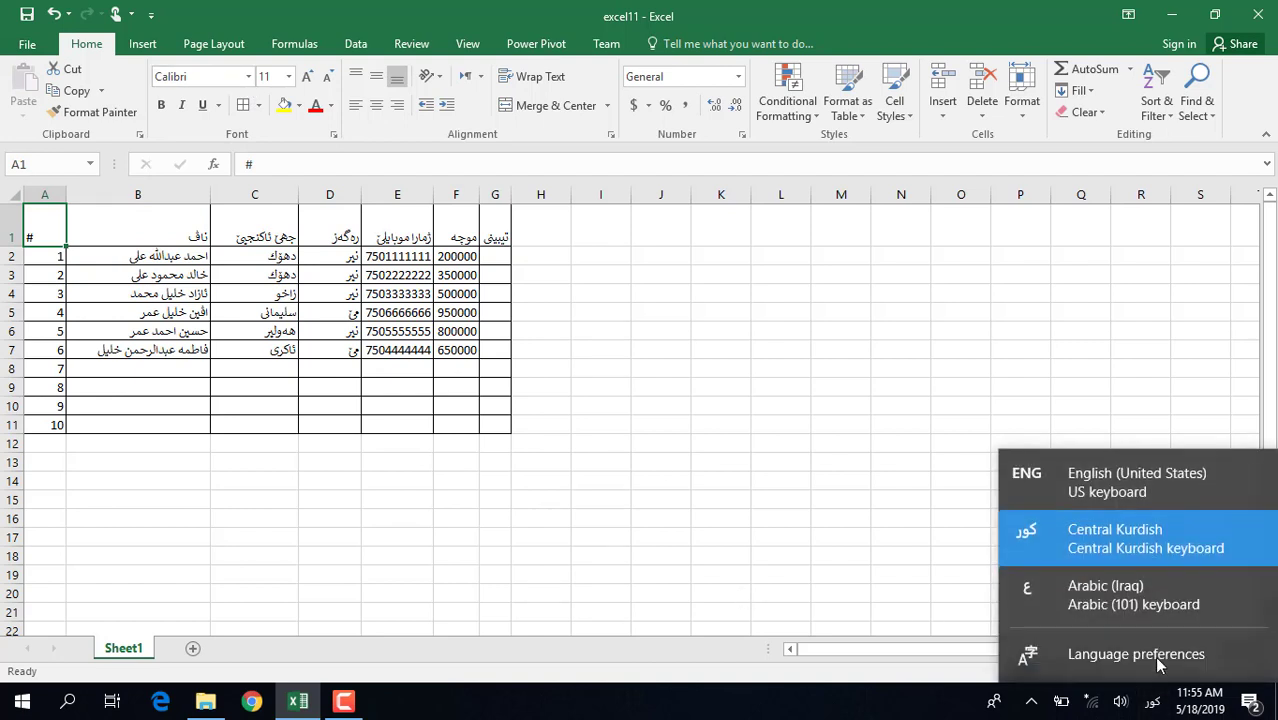
click(228, 288)
click(228, 282)
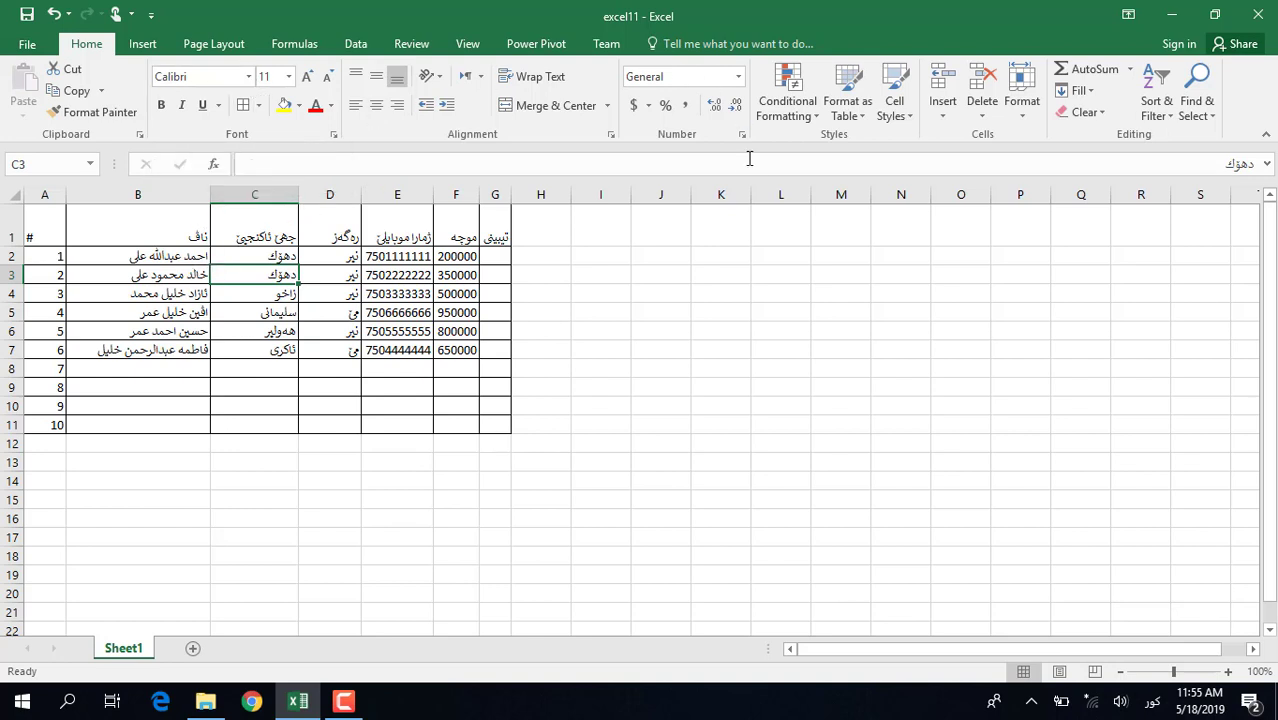
click(248, 300)
key(Left)
key(Left)
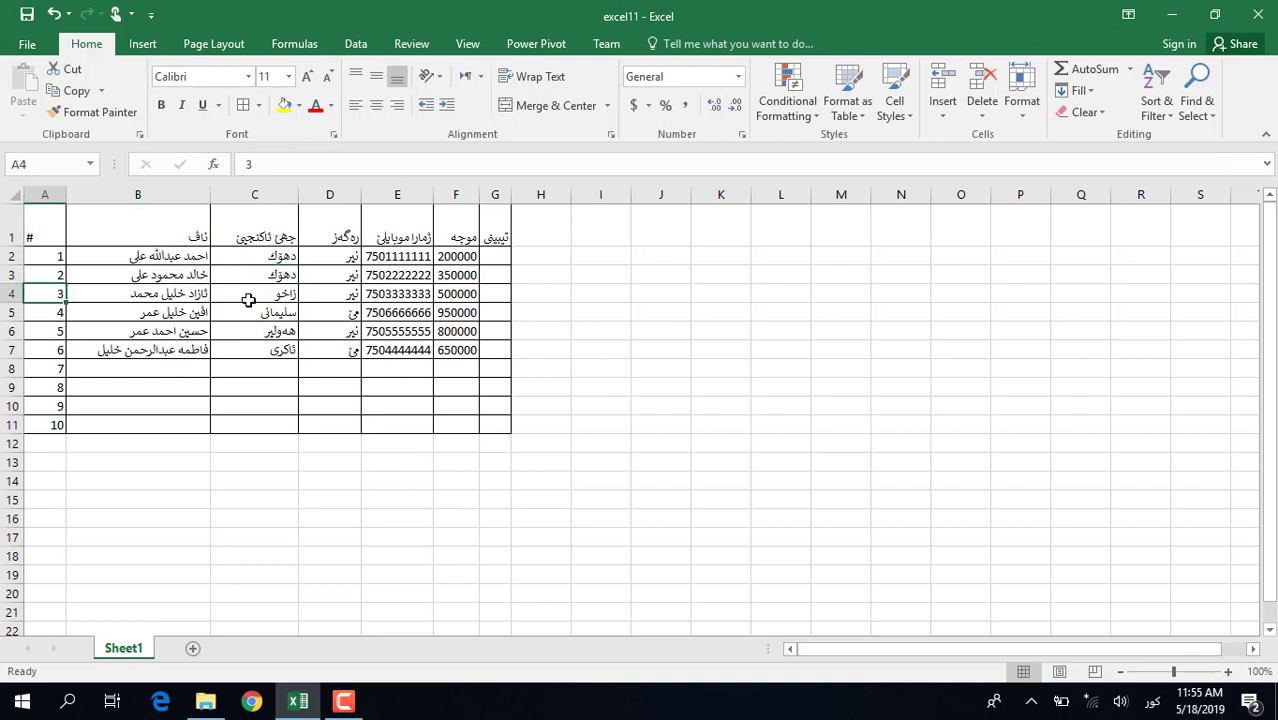
click(248, 300)
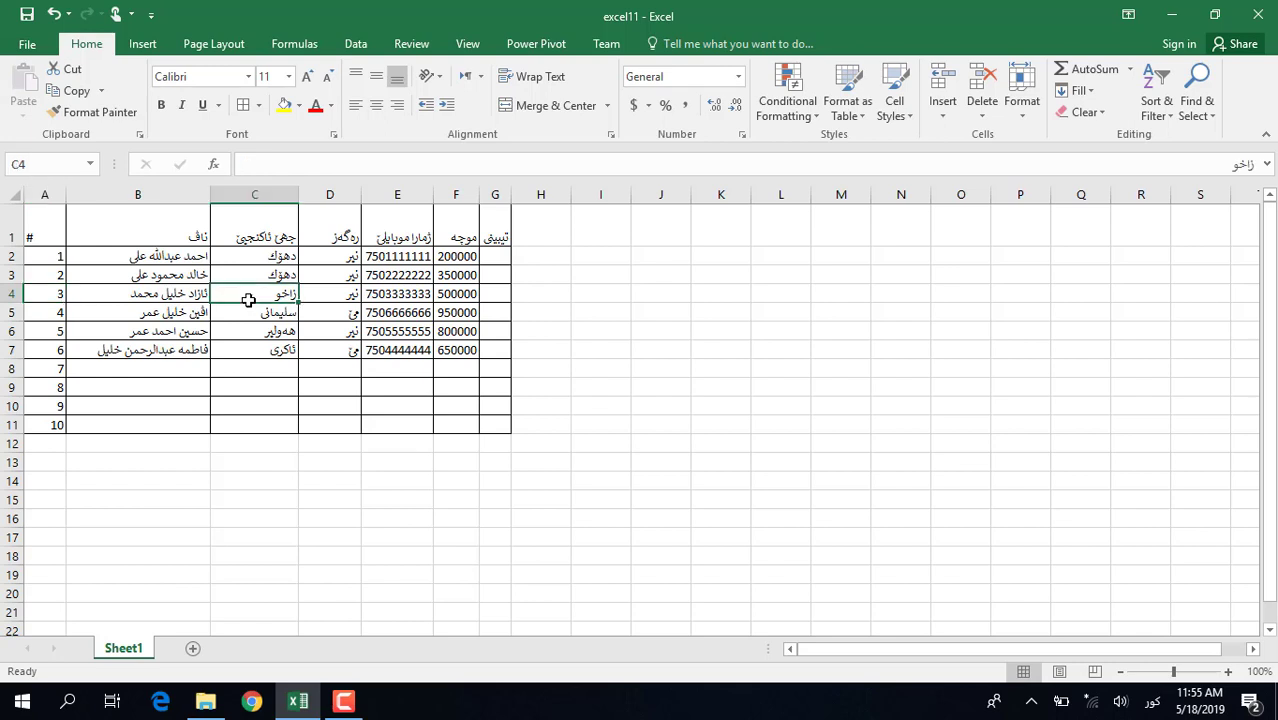
key(ctrl+Home)
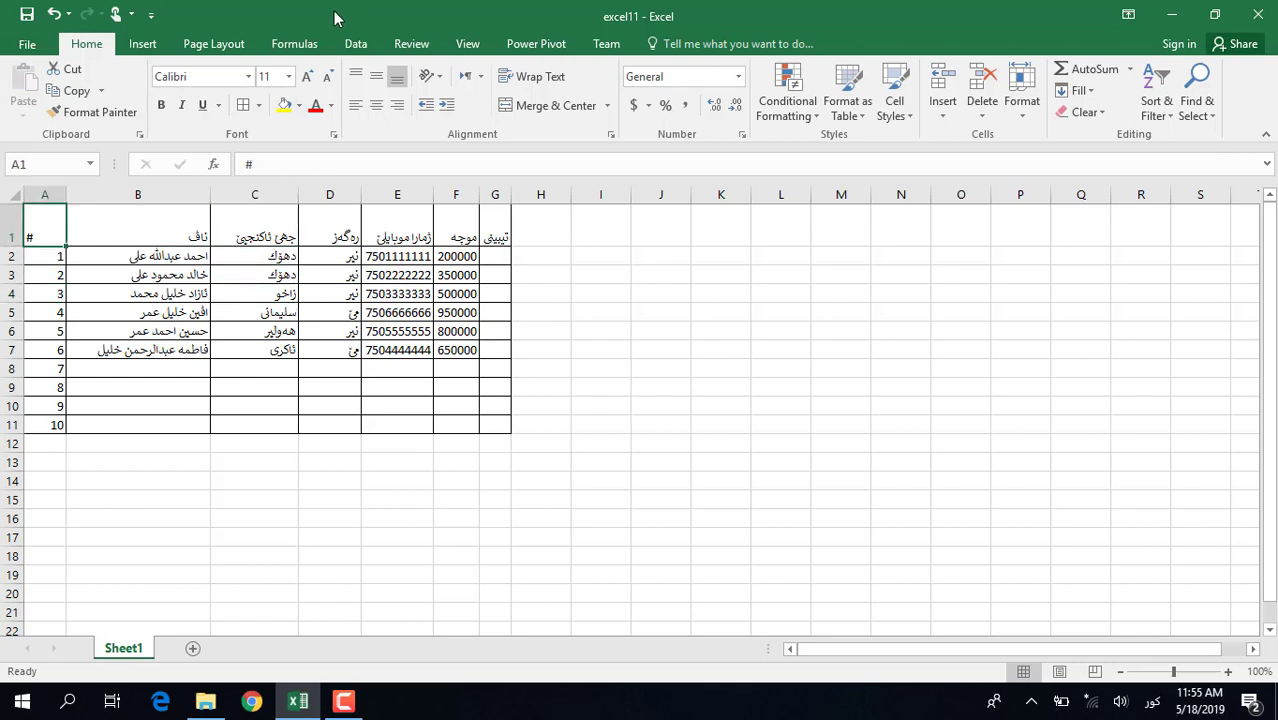
click(248, 77)
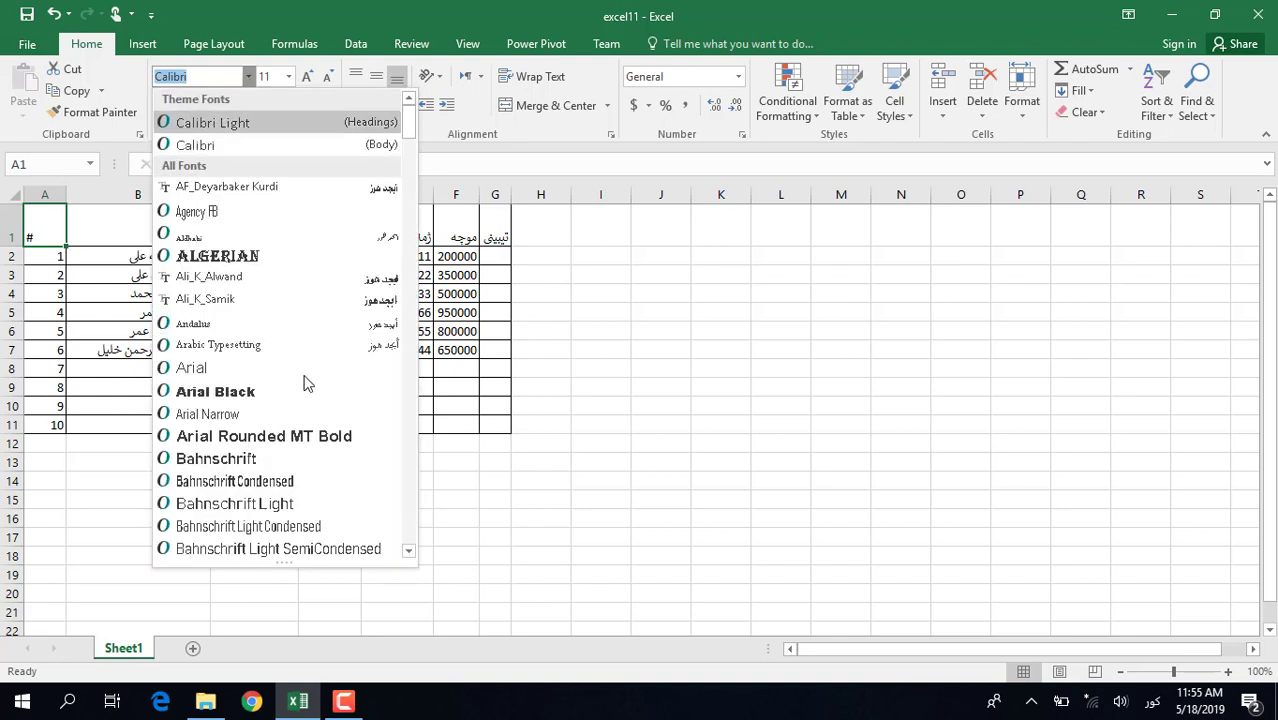
click(452, 238)
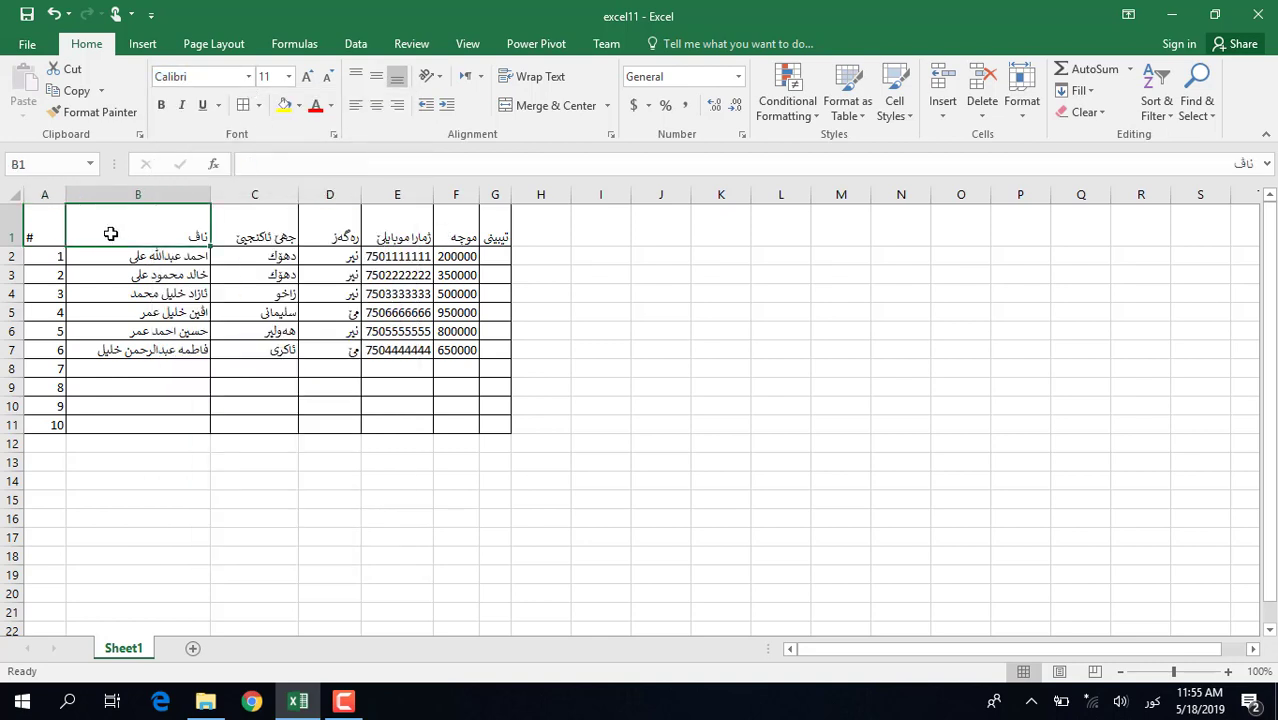
click(288, 77)
click(288, 78)
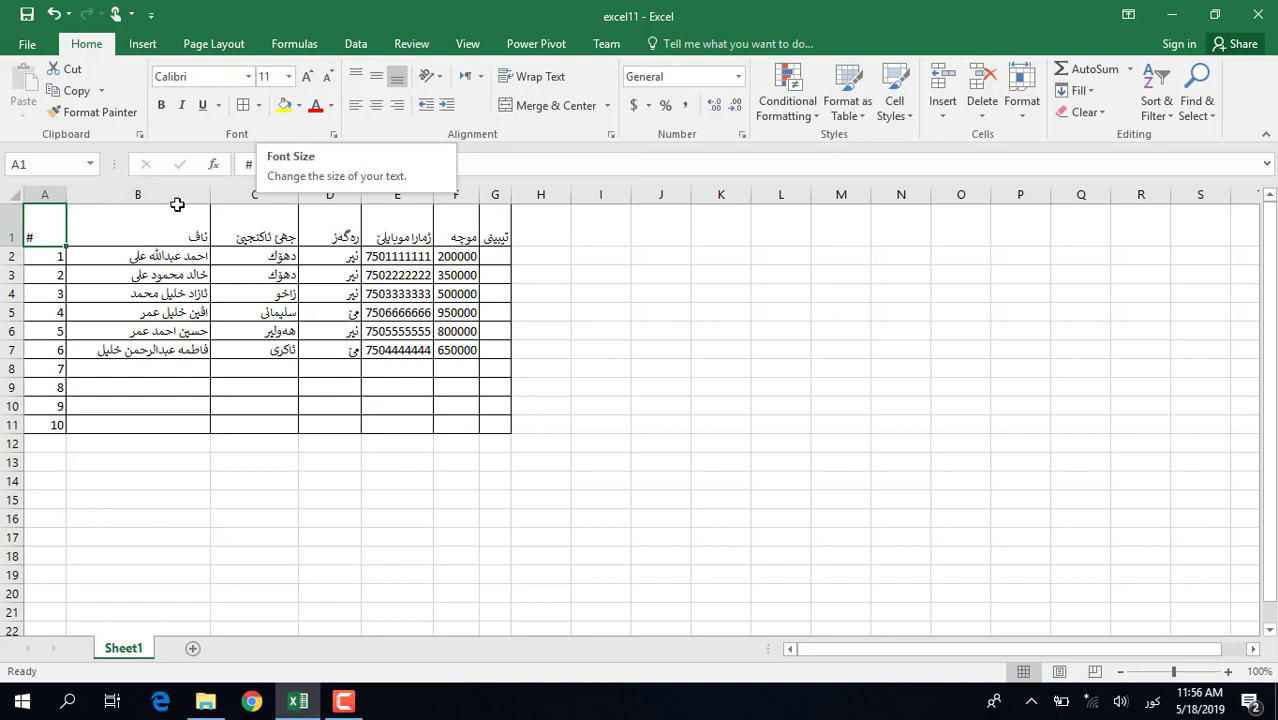
click(148, 228)
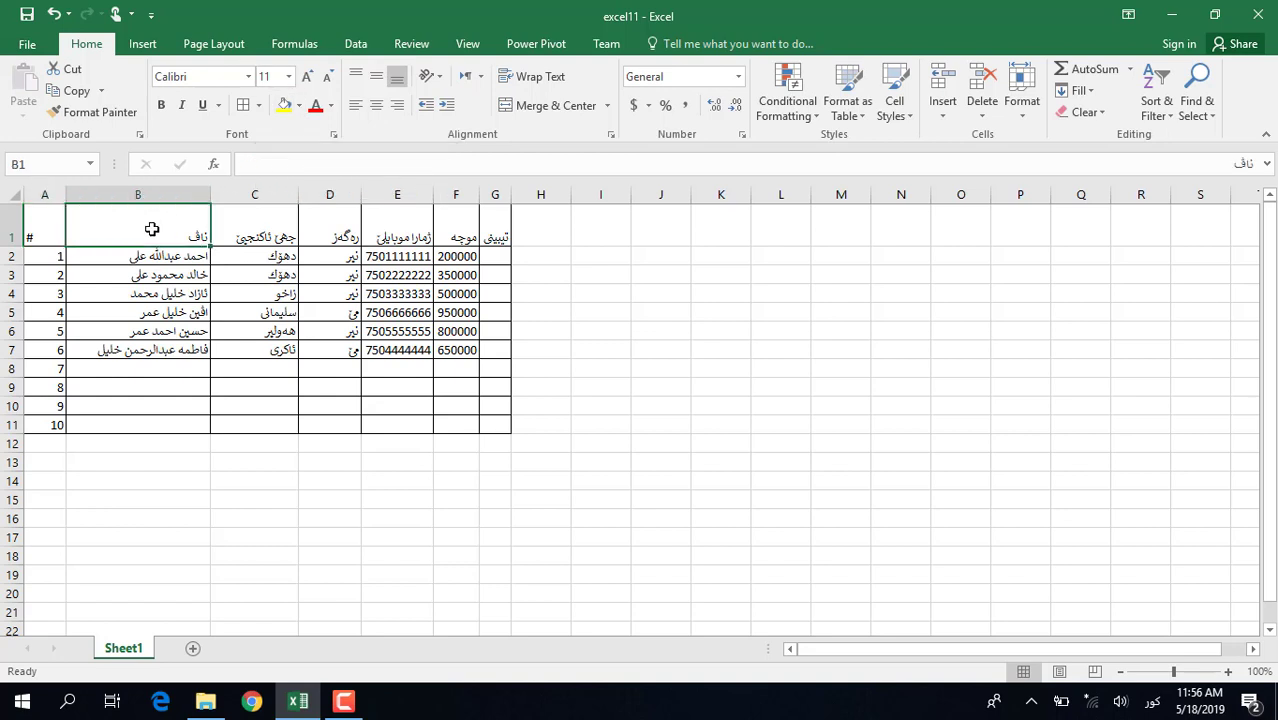
Set the font size of the header row cells A1:G1 to 16.
click(41, 230)
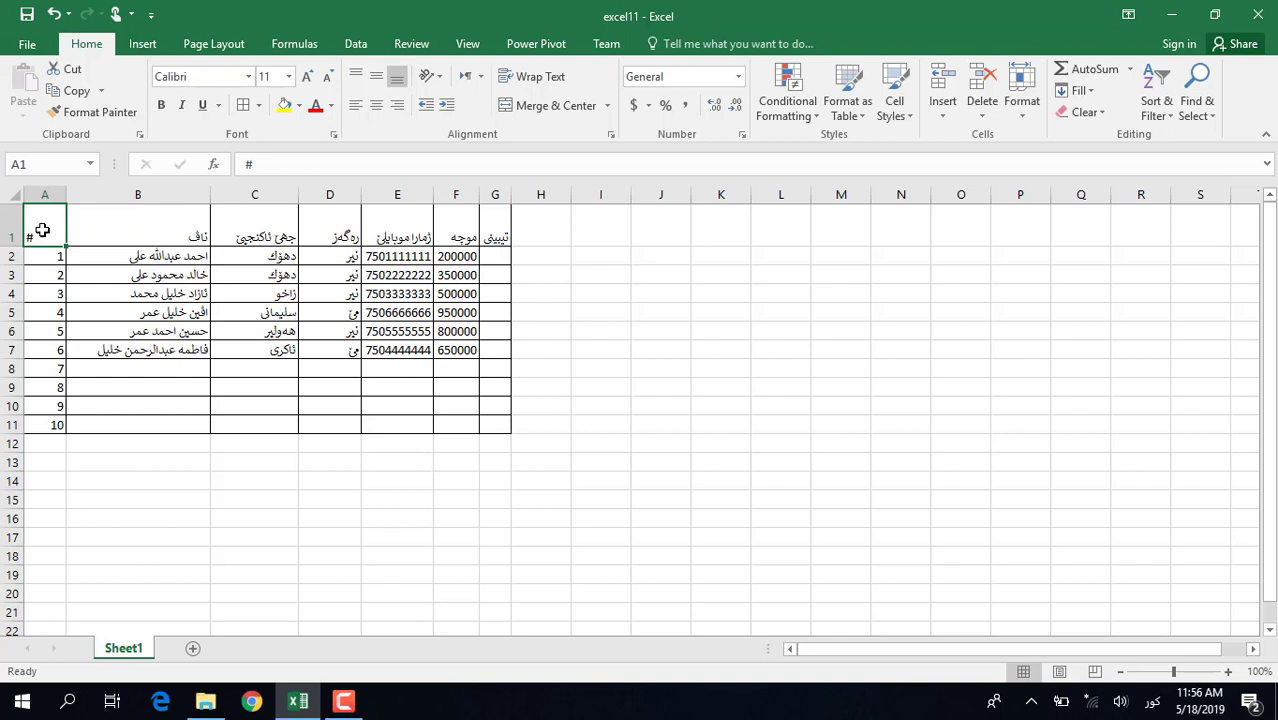
drag(42, 230, 495, 238)
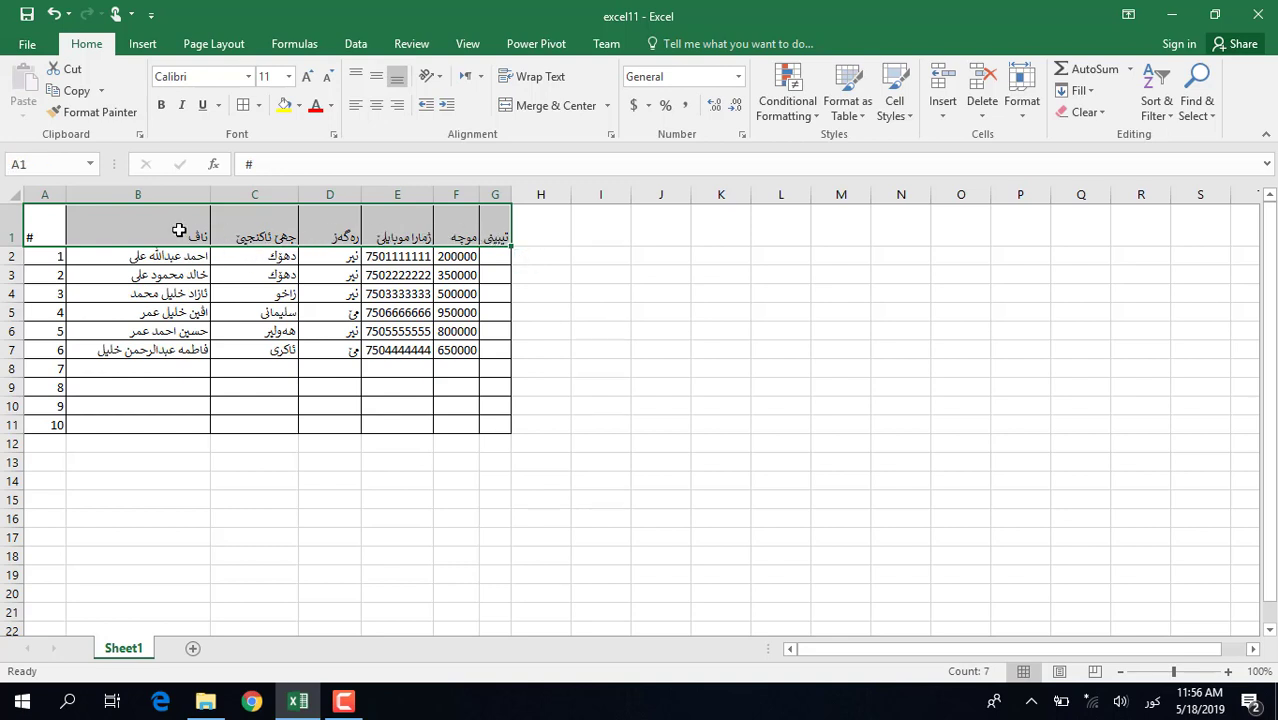
click(288, 77)
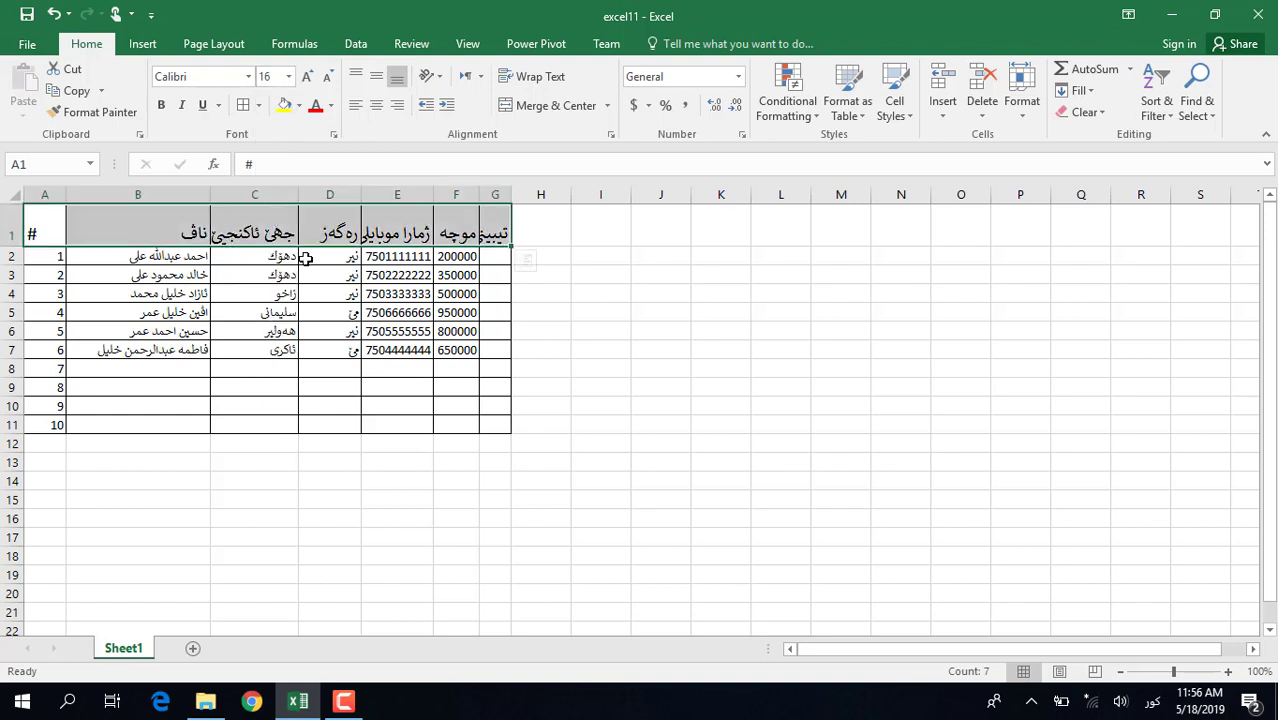
click(255, 232)
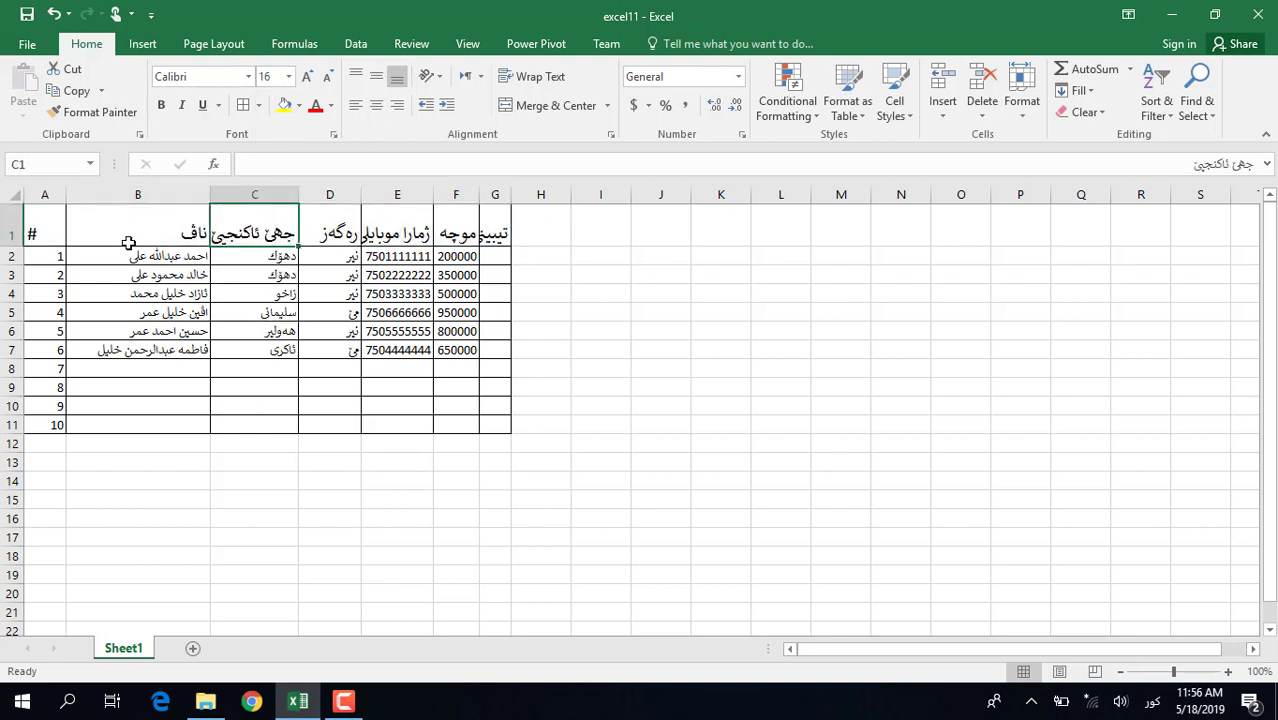
Increase the font size of the header row cells A1:G1 to 20.
click(44, 235)
drag(40, 232, 491, 228)
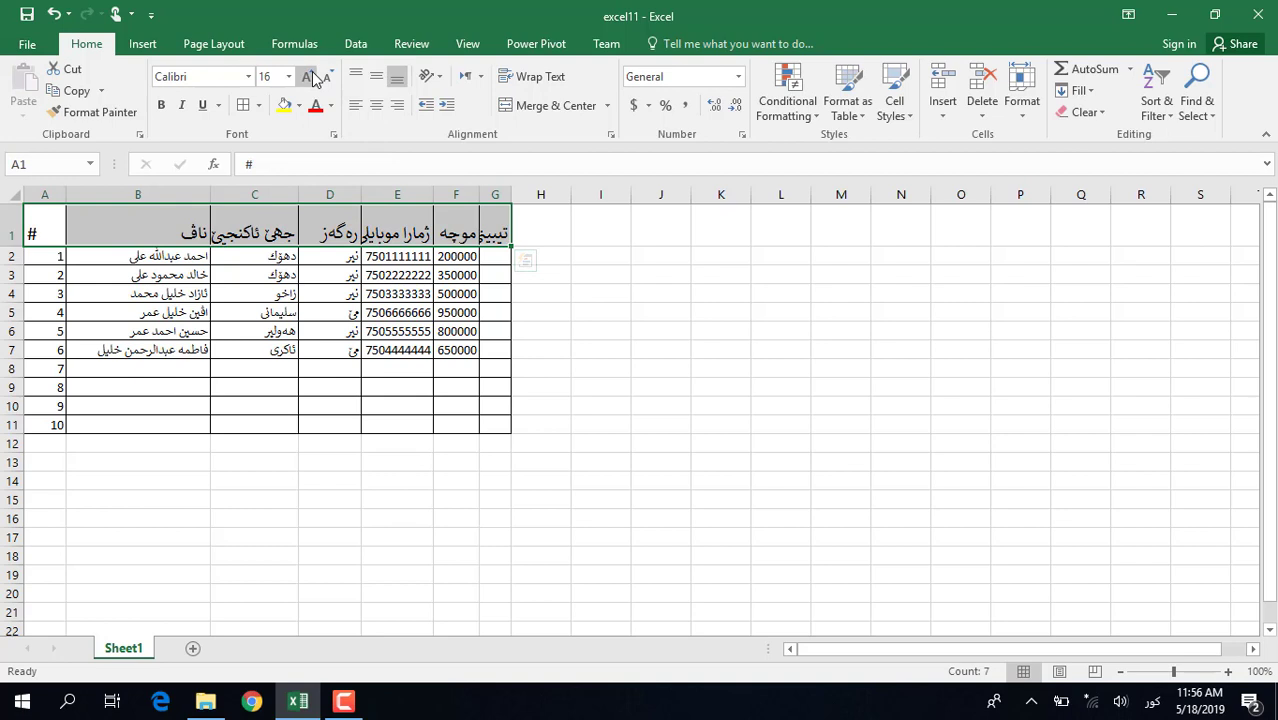
click(312, 78)
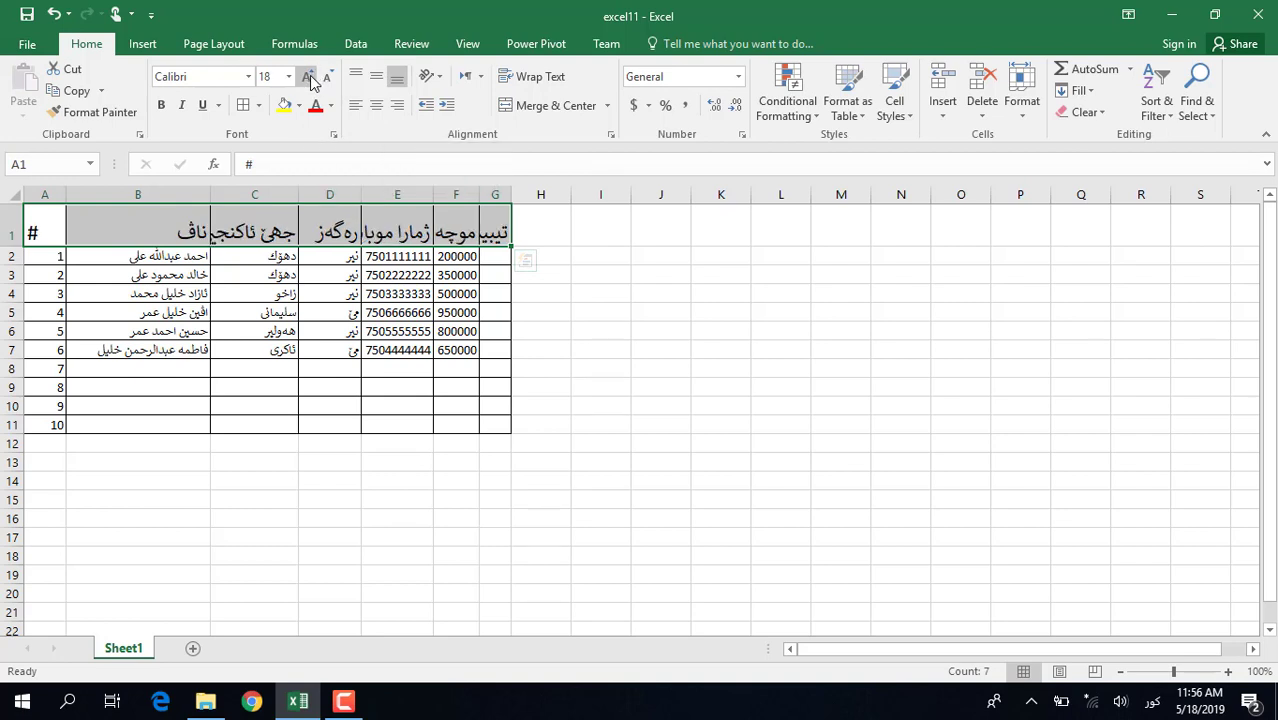
click(311, 79)
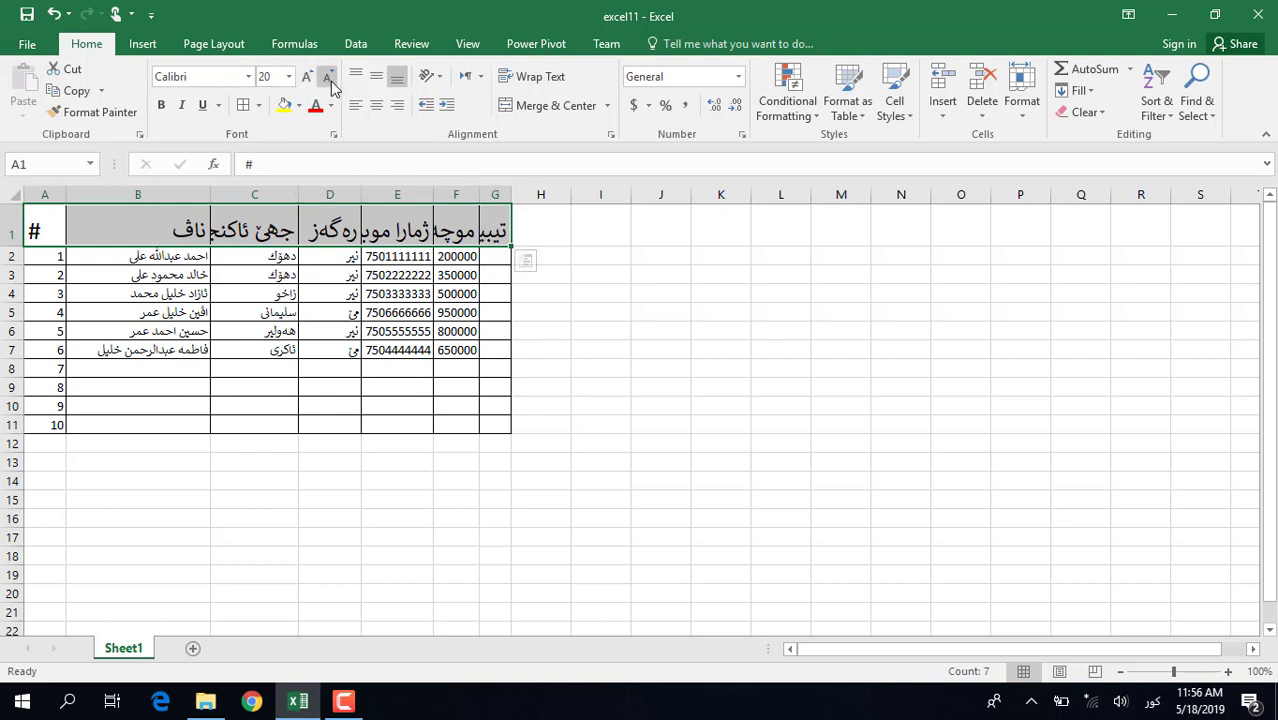
Decrease the header row's font size stepwise to 10.
click(330, 81)
click(330, 81)
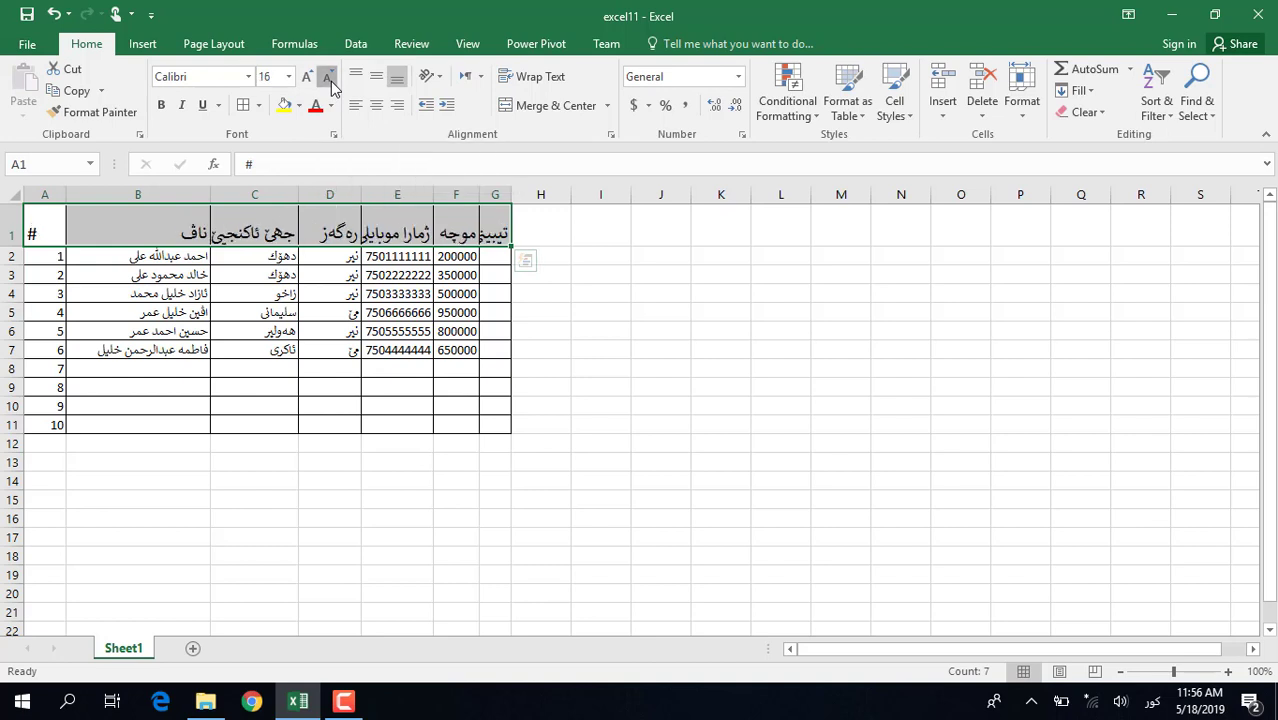
click(330, 81)
click(330, 81)
click(330, 81)
click(330, 81)
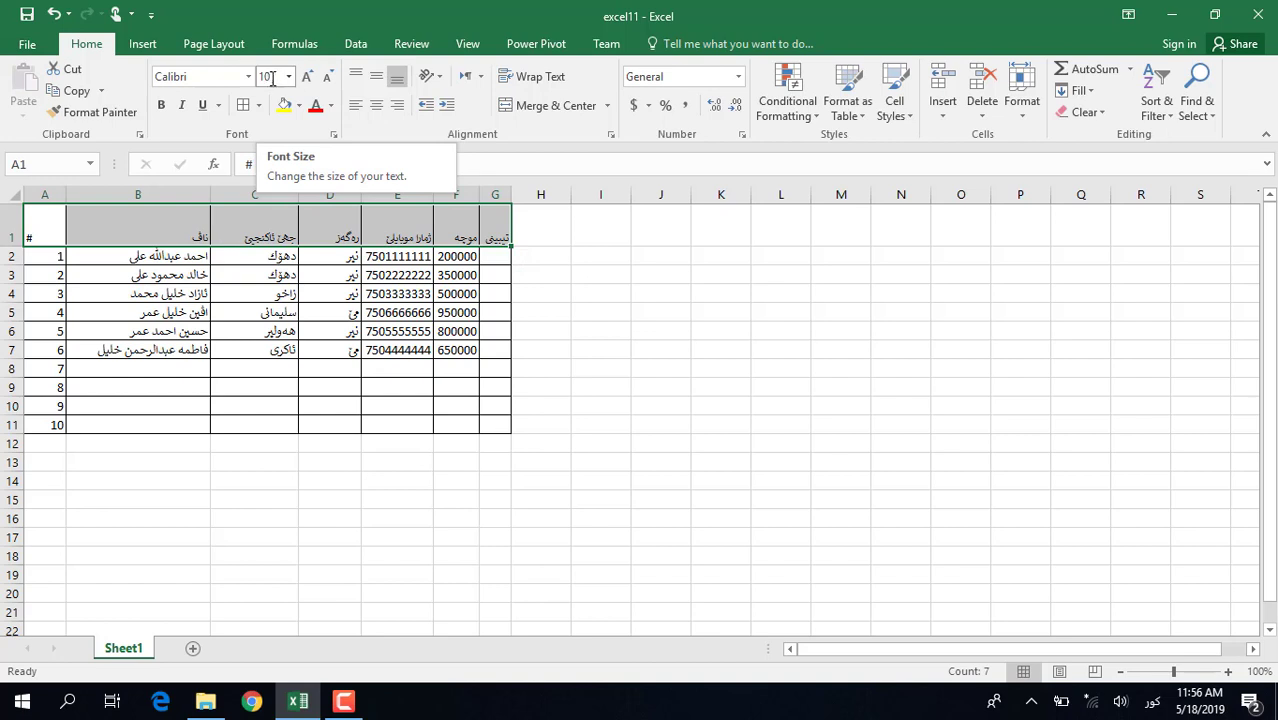
Increase the header row's font size stepwise until it is 16.
click(307, 80)
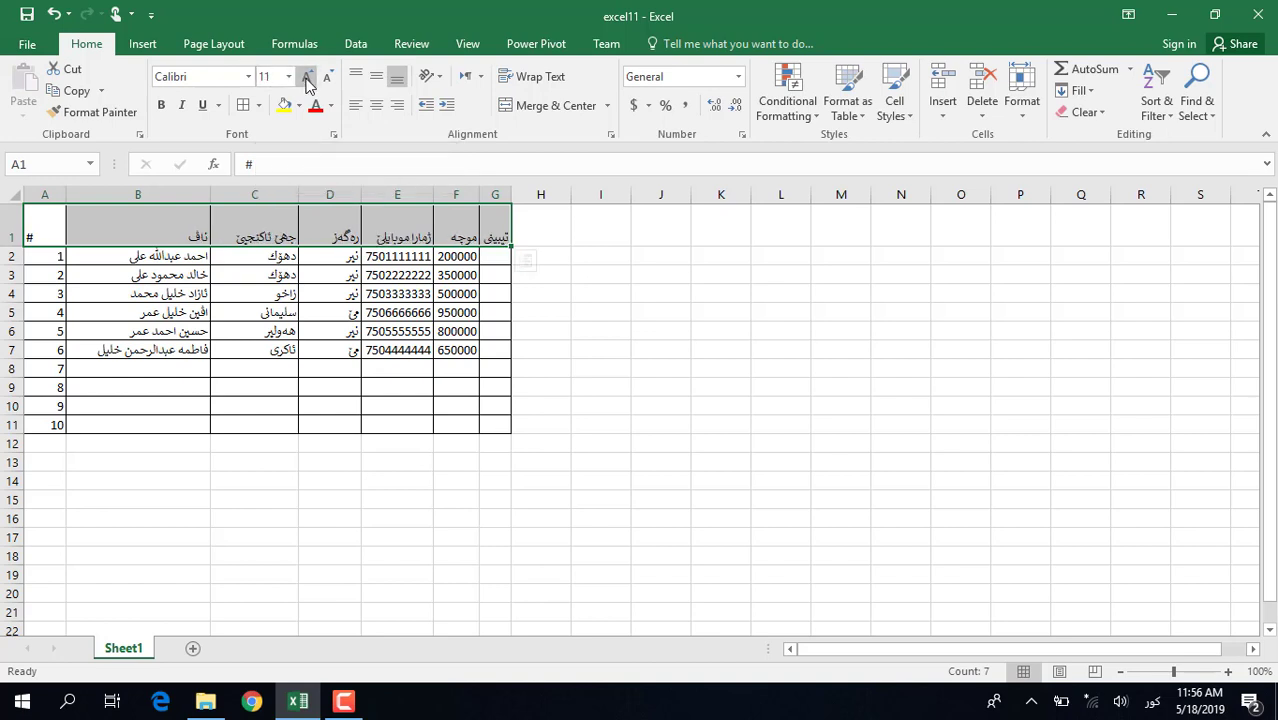
click(307, 80)
click(307, 80)
click(307, 80)
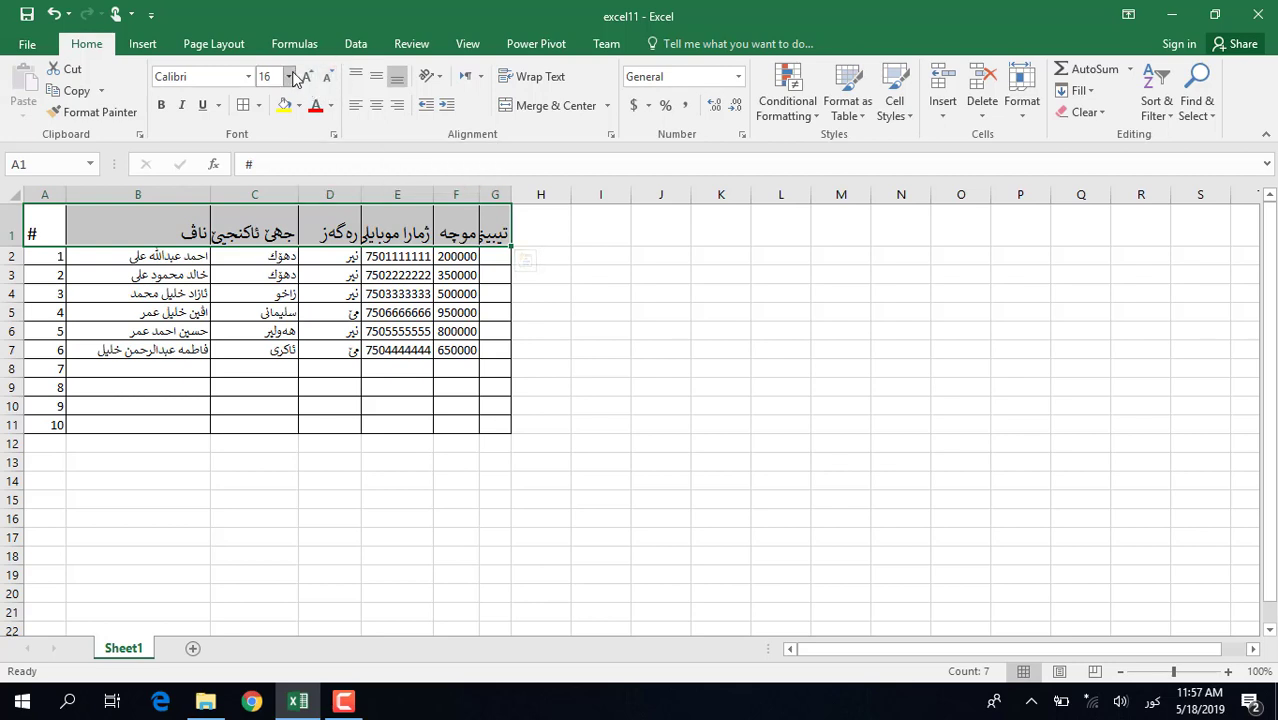
click(147, 229)
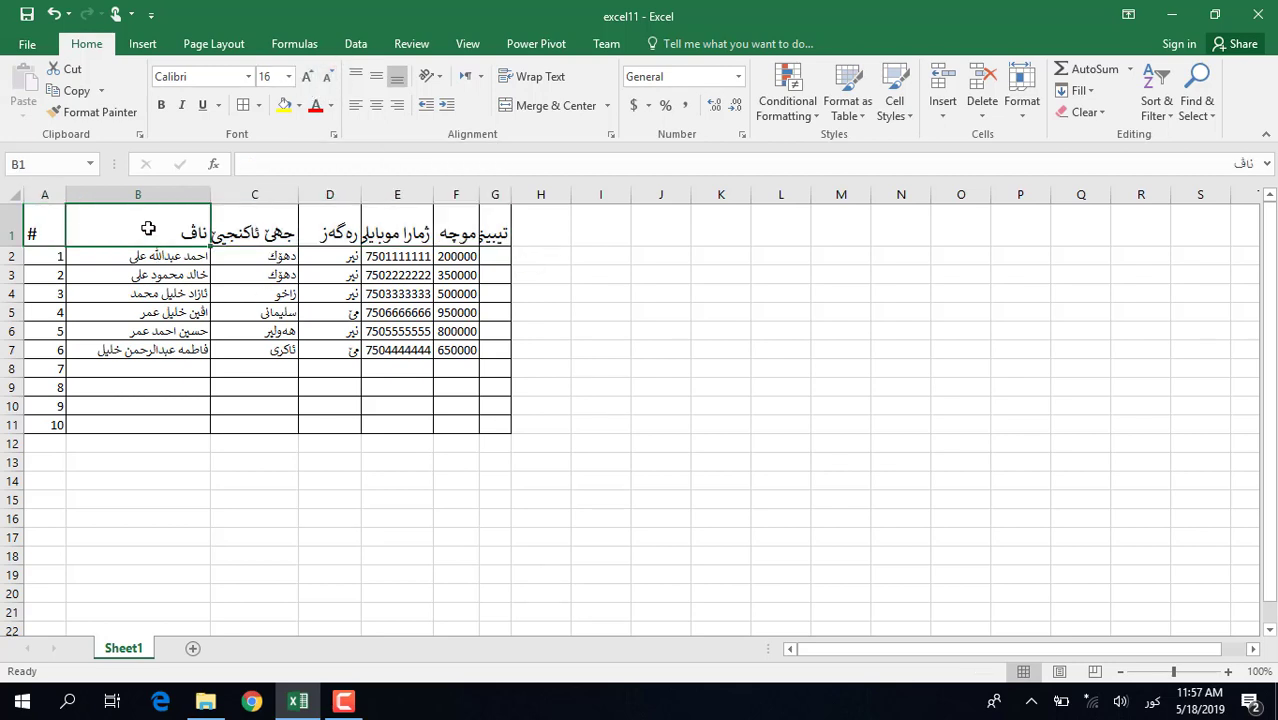
key(Left)
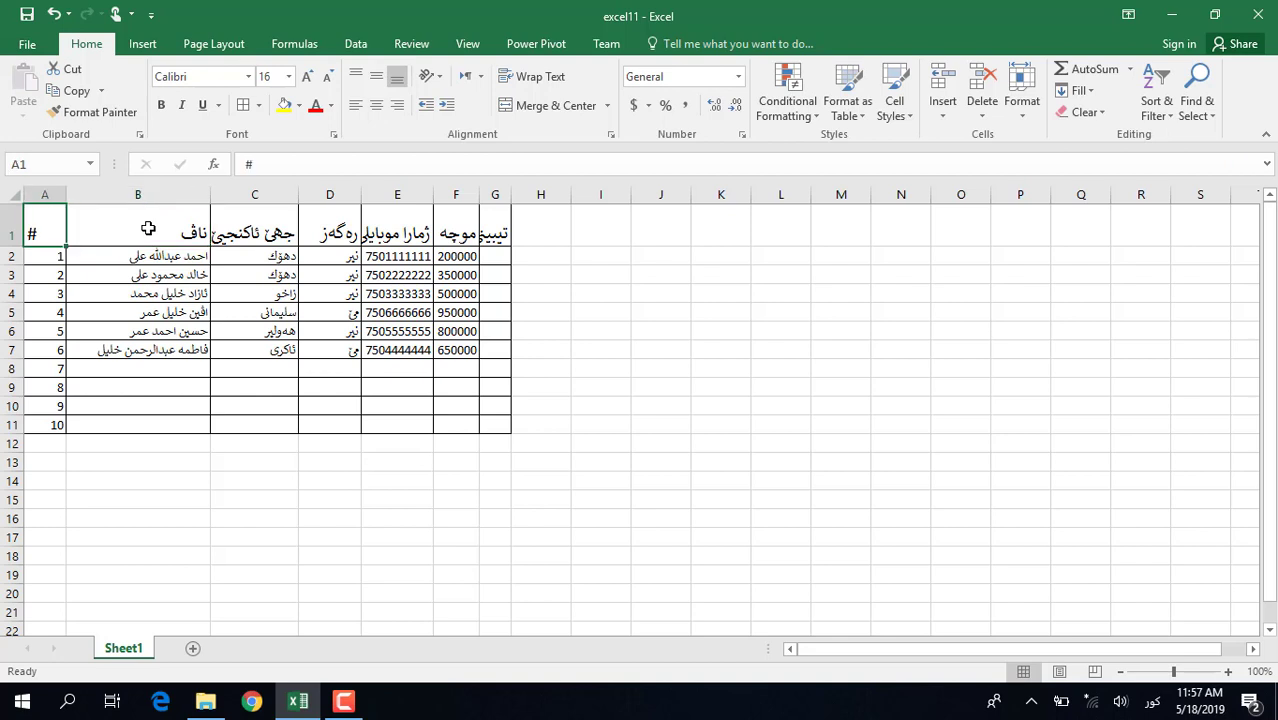
key(Down)
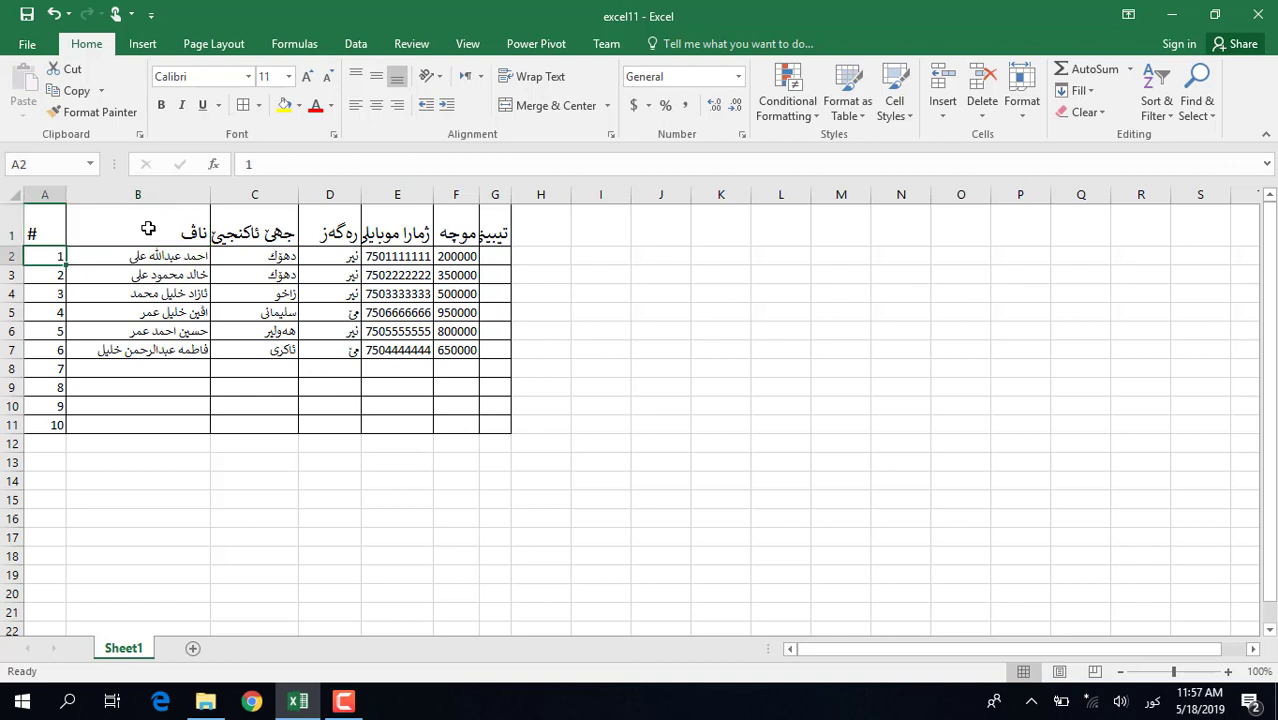
click(44, 230)
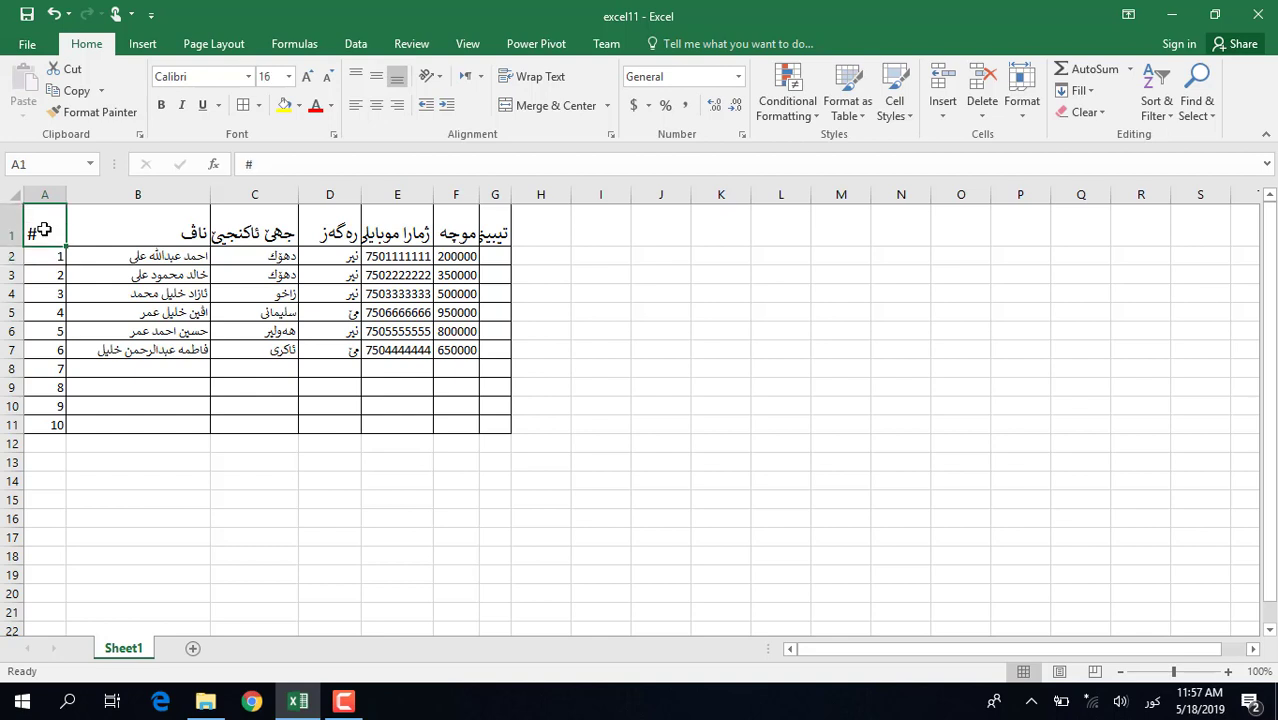
mouse_move(38, 230)
mouse_down()
mouse_move(499, 294)
mouse_move(494, 426)
mouse_up()
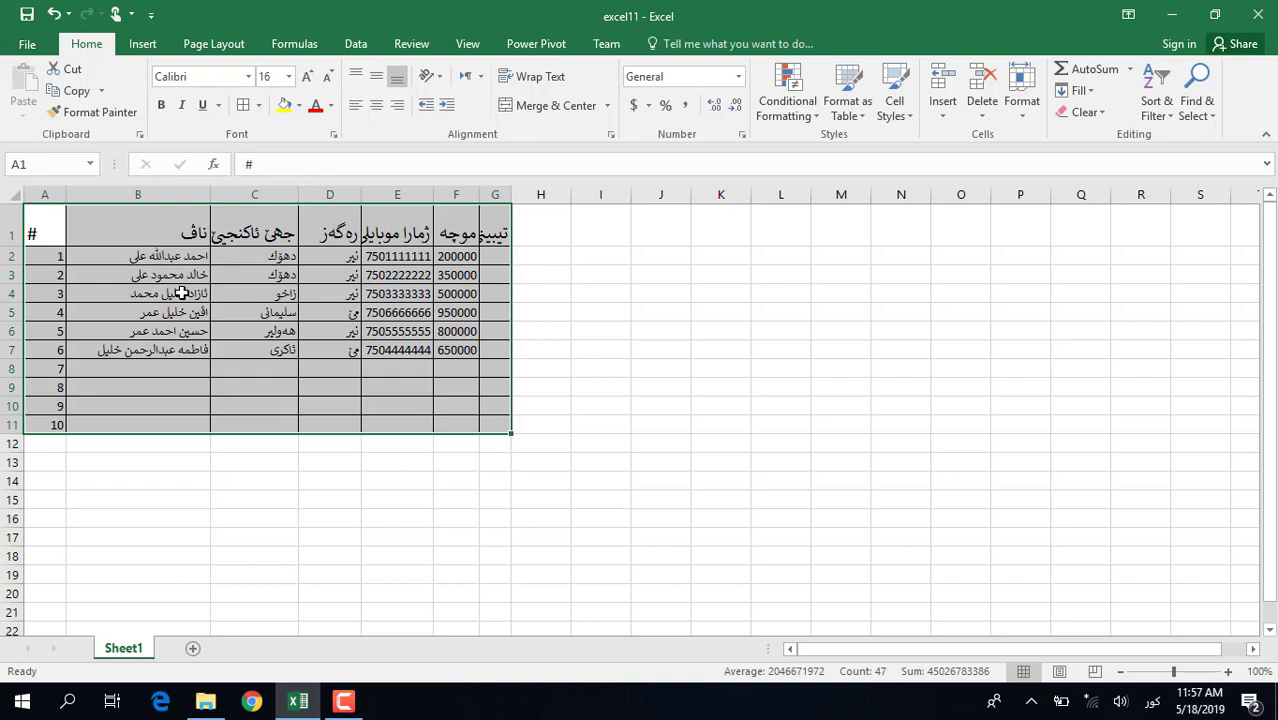
click(180, 293)
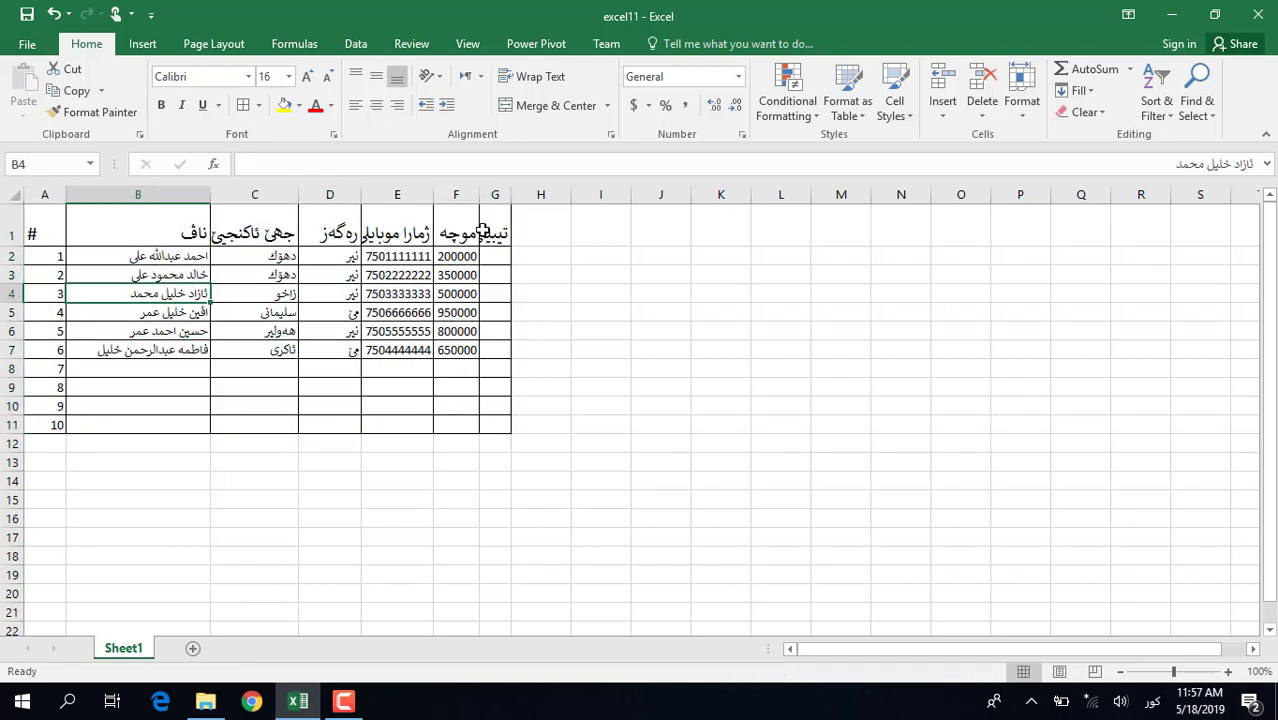
mouse_move(170, 293)
mouse_down()
mouse_move(150, 415)
mouse_move(262, 276)
mouse_up()
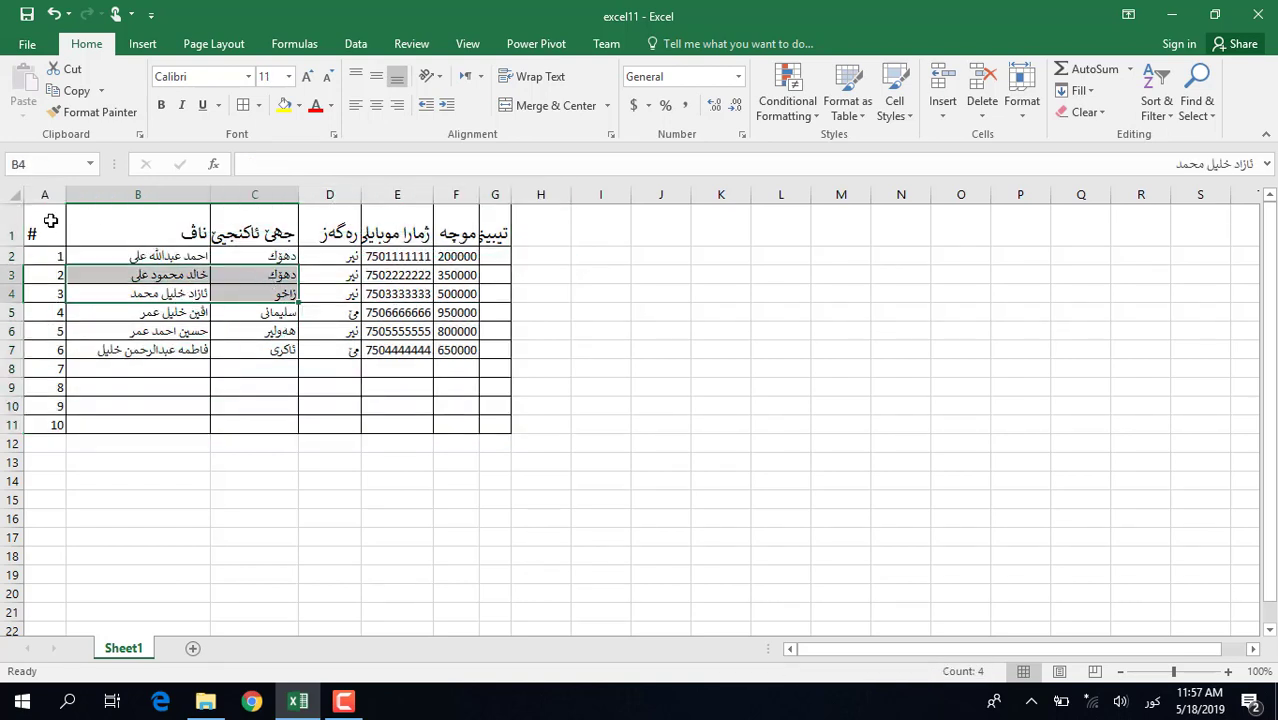
drag(50, 222, 506, 425)
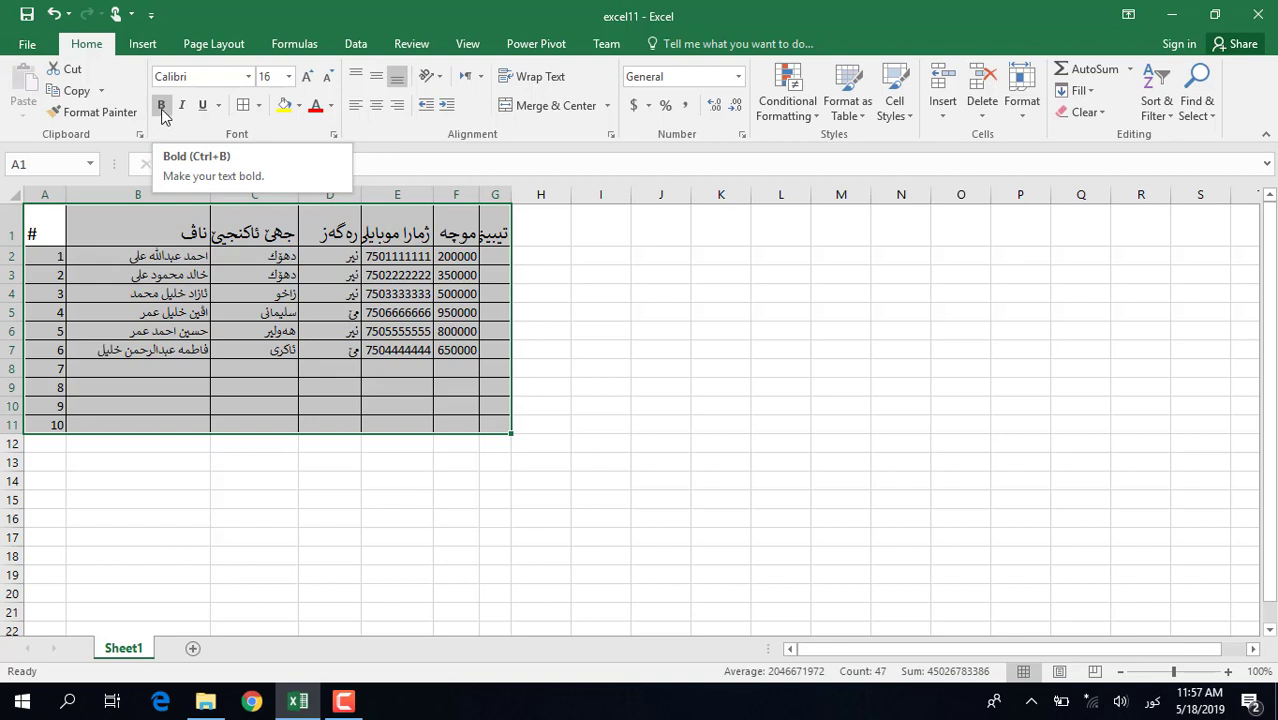
click(162, 106)
click(118, 403)
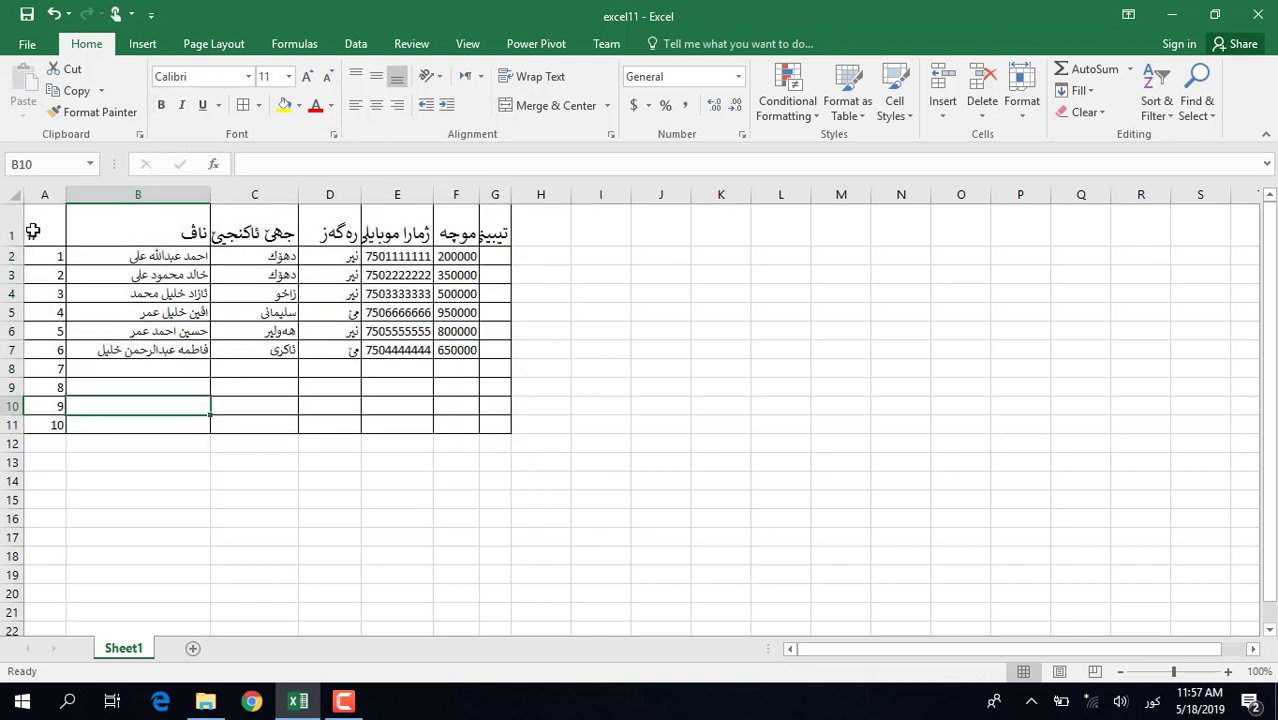
Make the text of the whole employee table, cells A1:G11, bold.
drag(28, 234, 498, 424)
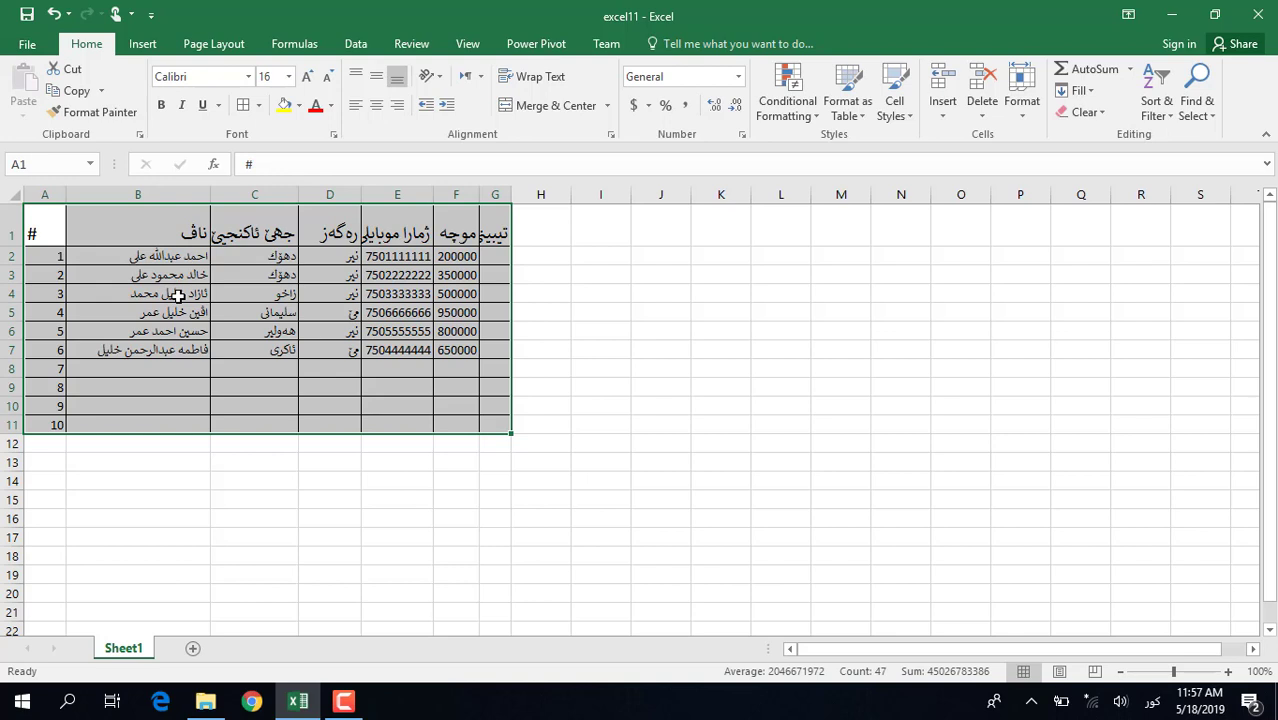
click(161, 106)
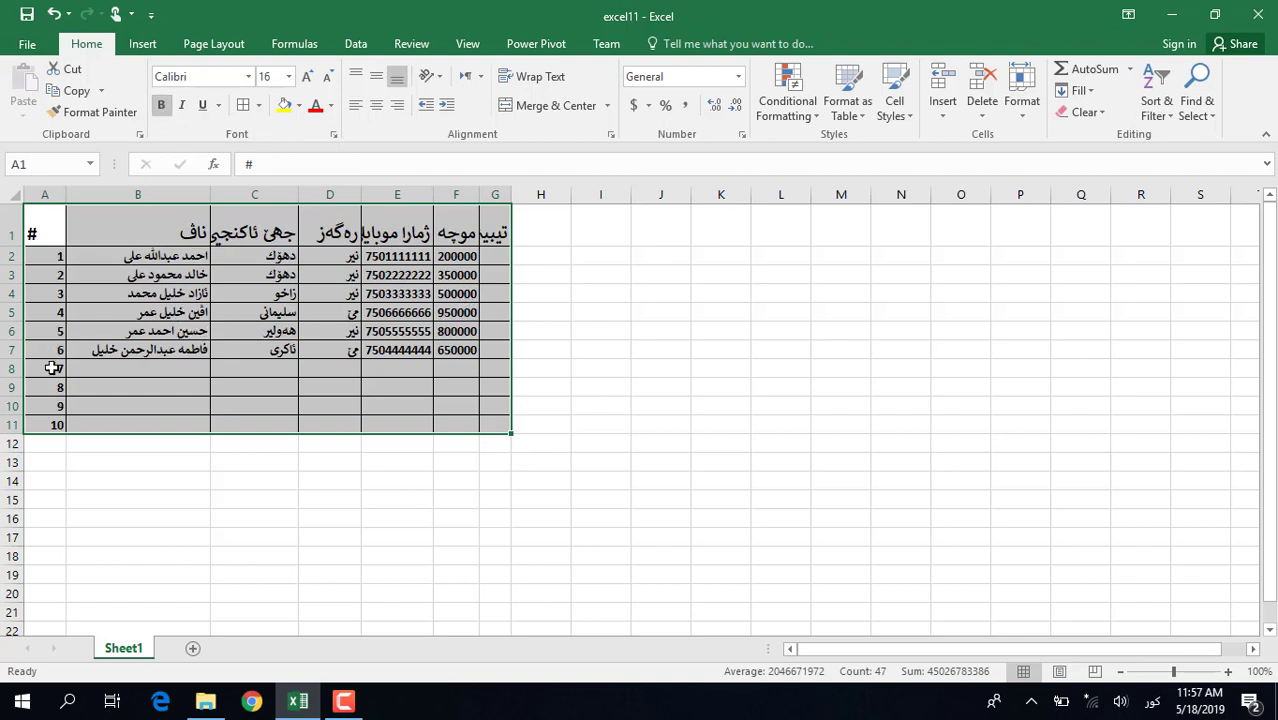
click(312, 292)
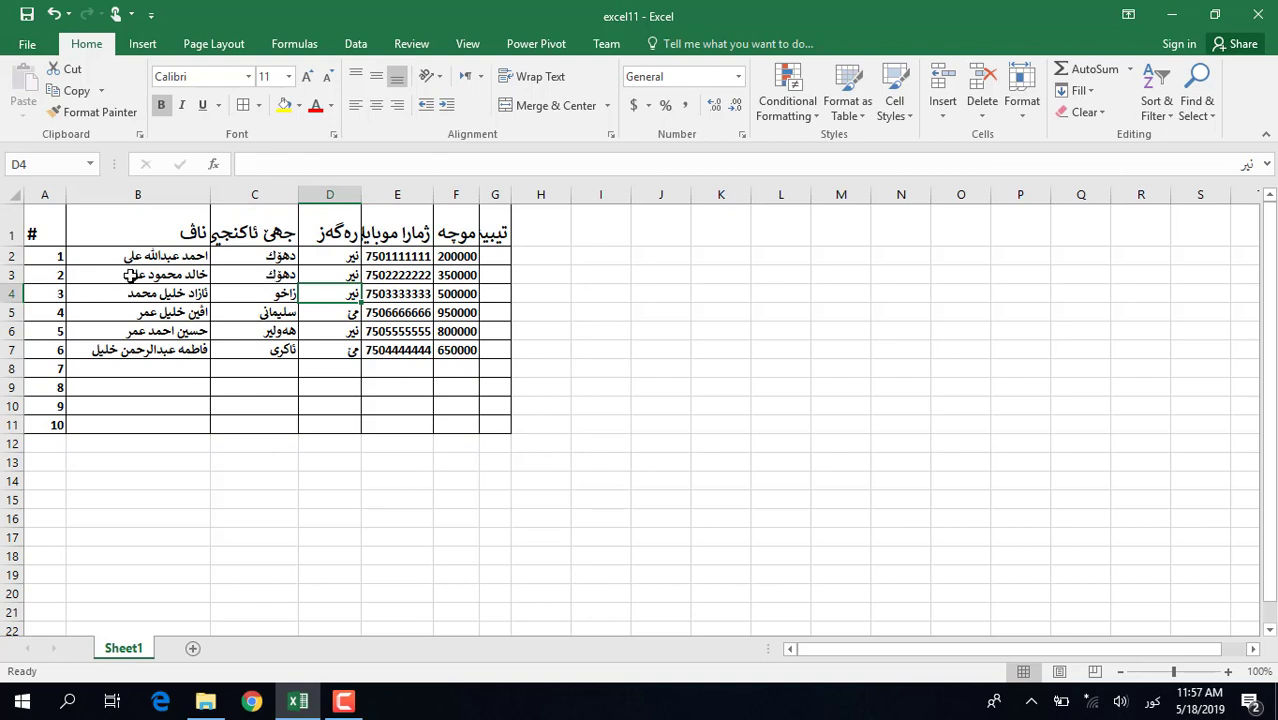
Italicize the text of the whole employee table, cells A1:G11.
click(37, 232)
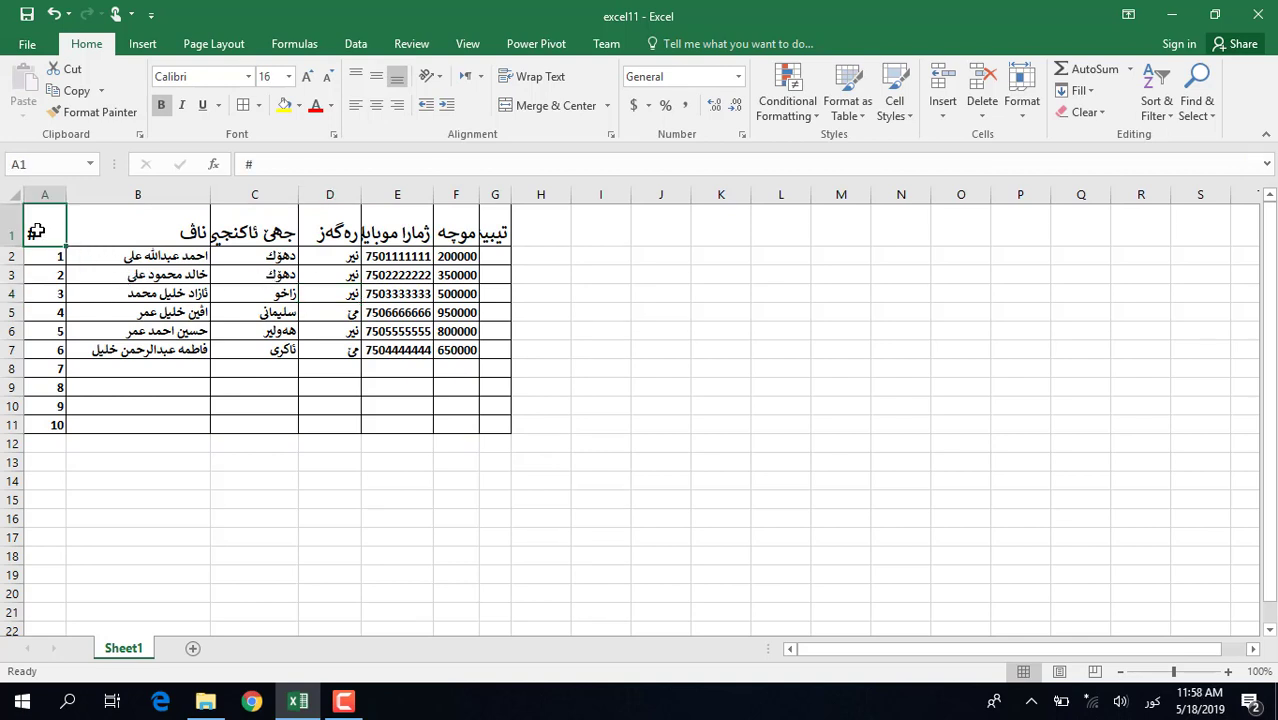
drag(37, 232, 496, 424)
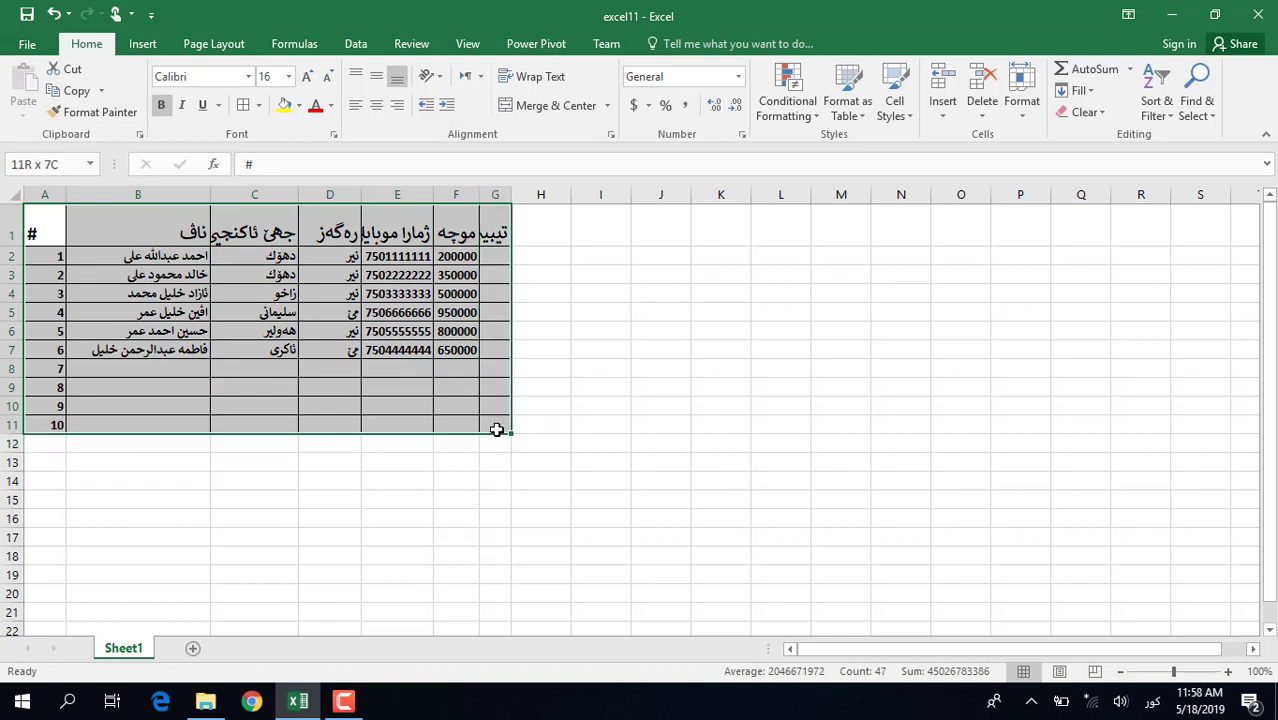
click(182, 106)
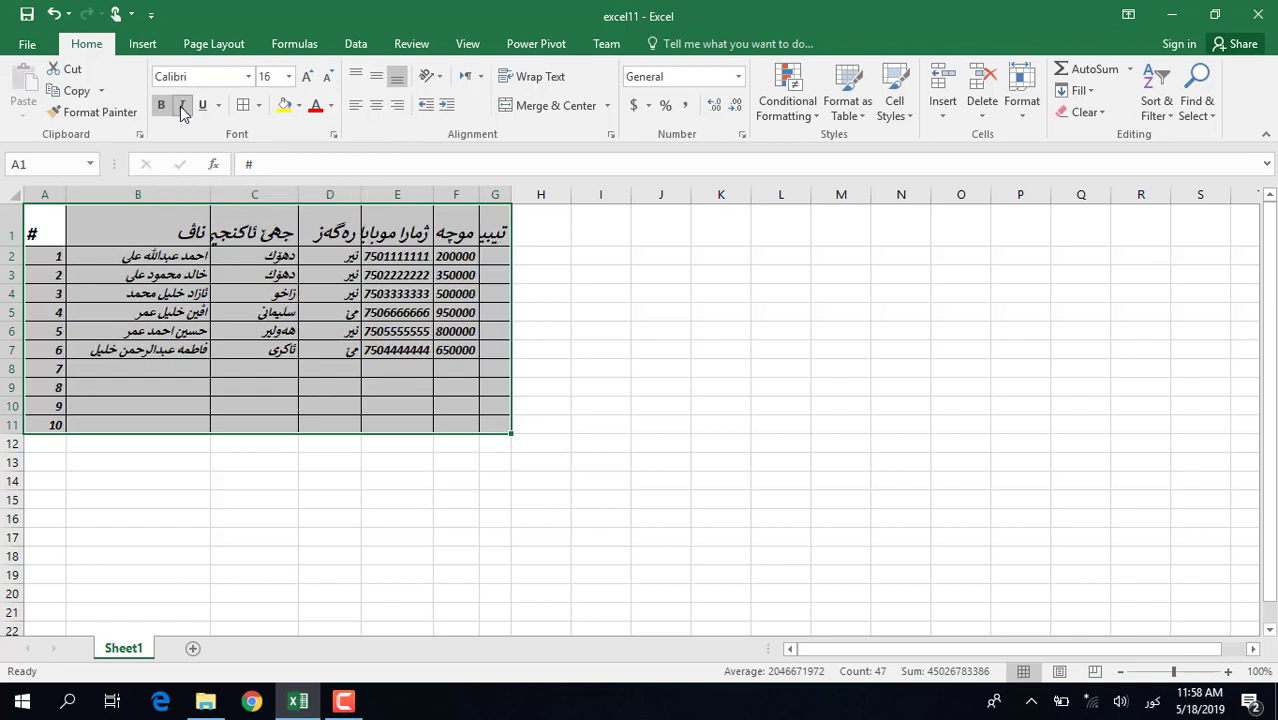
click(292, 293)
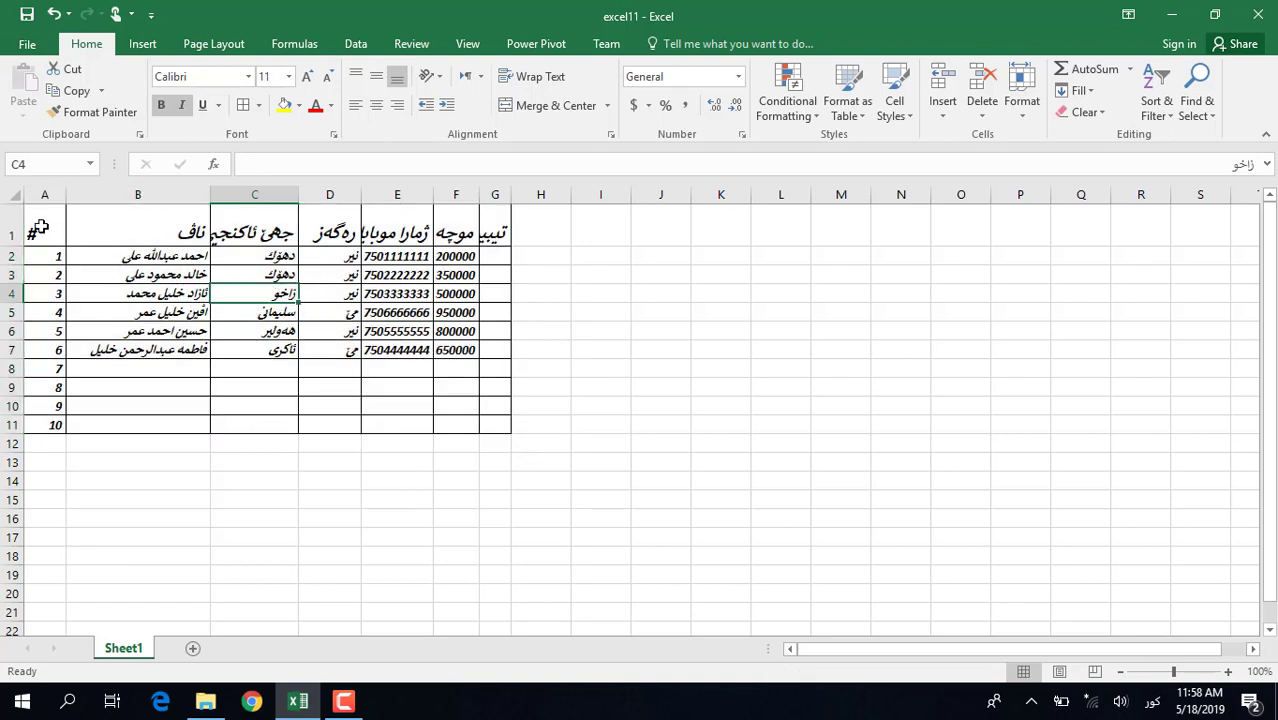
drag(40, 228, 506, 424)
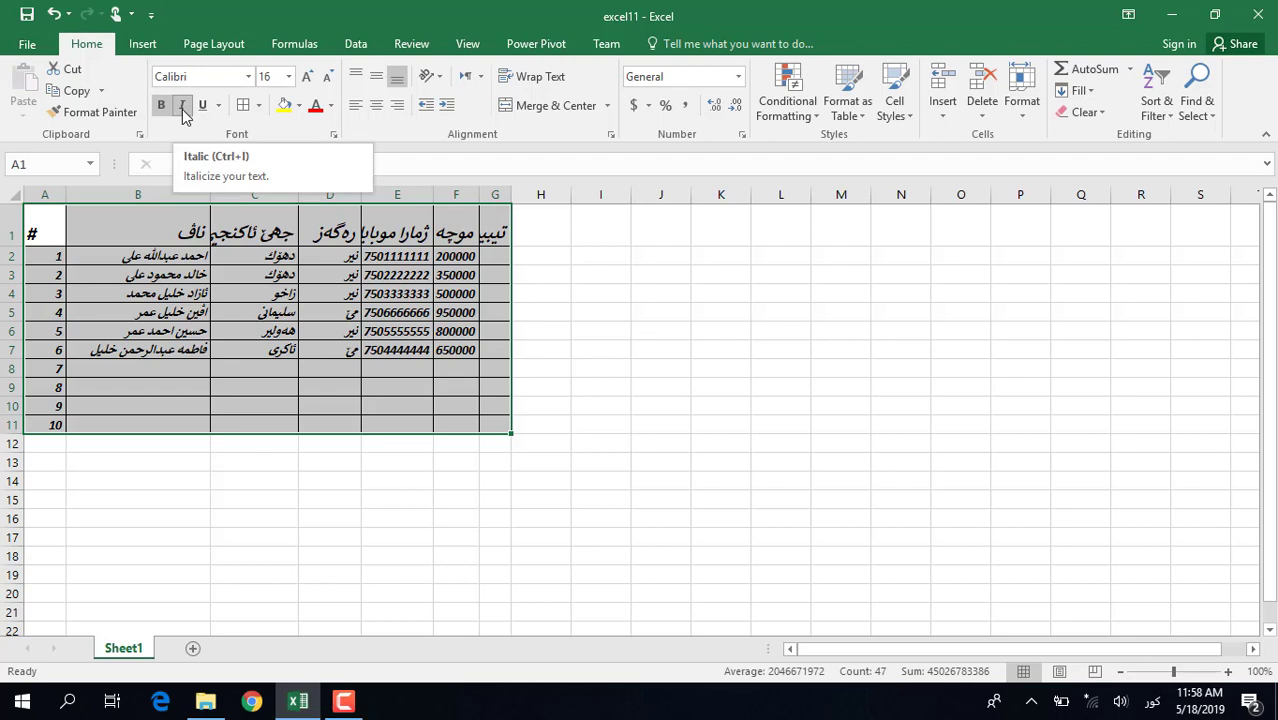
click(125, 226)
Apply a single underline to the text in the header row cells A1:G1.
drag(42, 226, 505, 223)
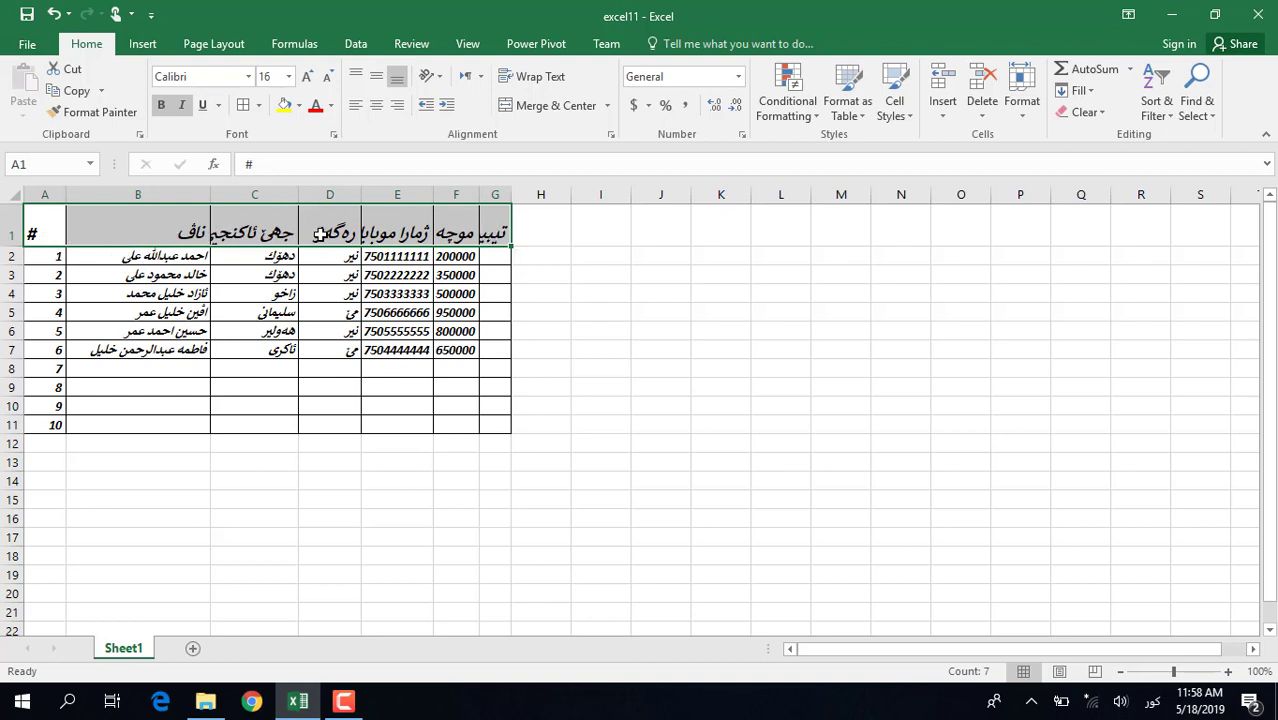
click(219, 106)
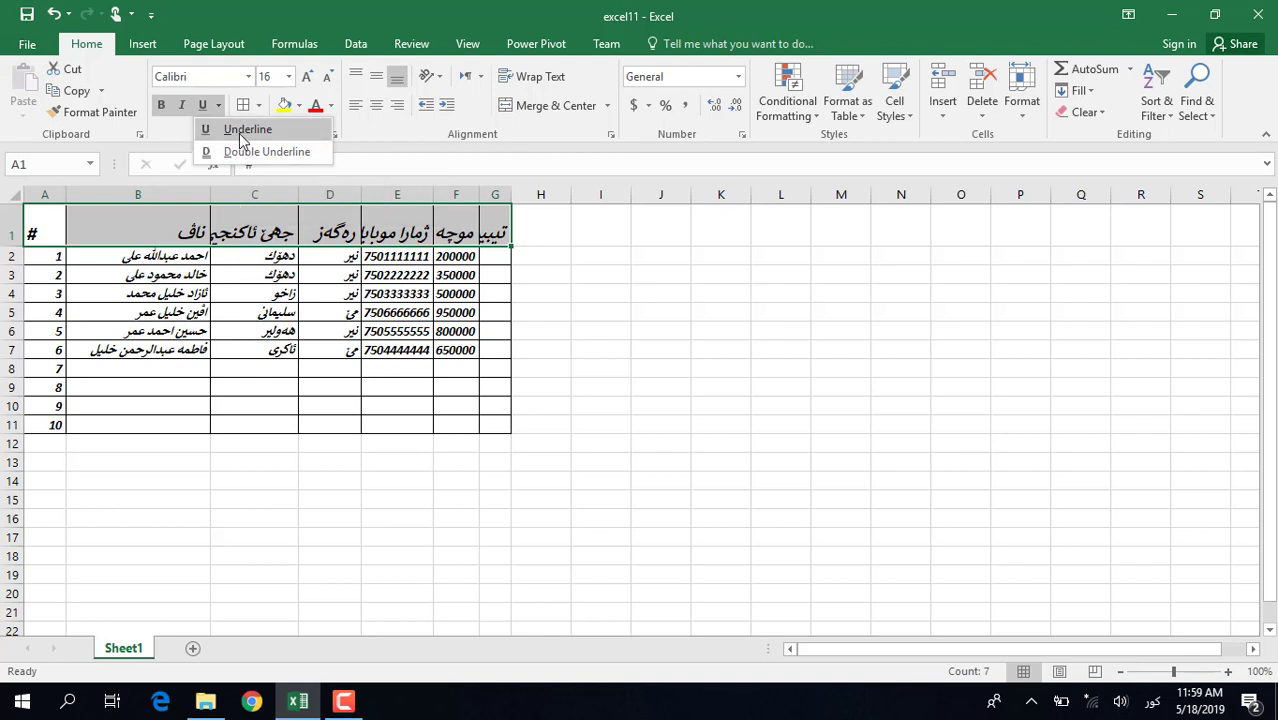
click(239, 139)
click(238, 277)
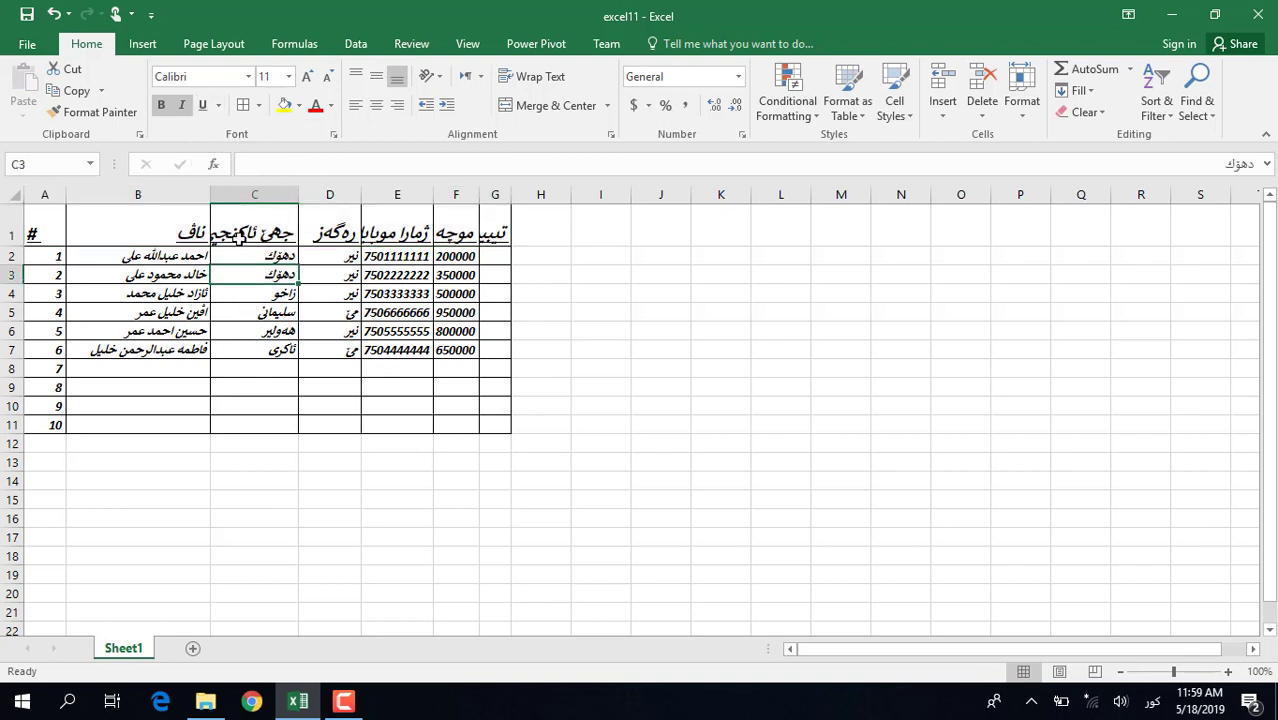
Widen column C slightly, and undo both the widening and the header row's single underline.
drag(295, 194, 317, 194)
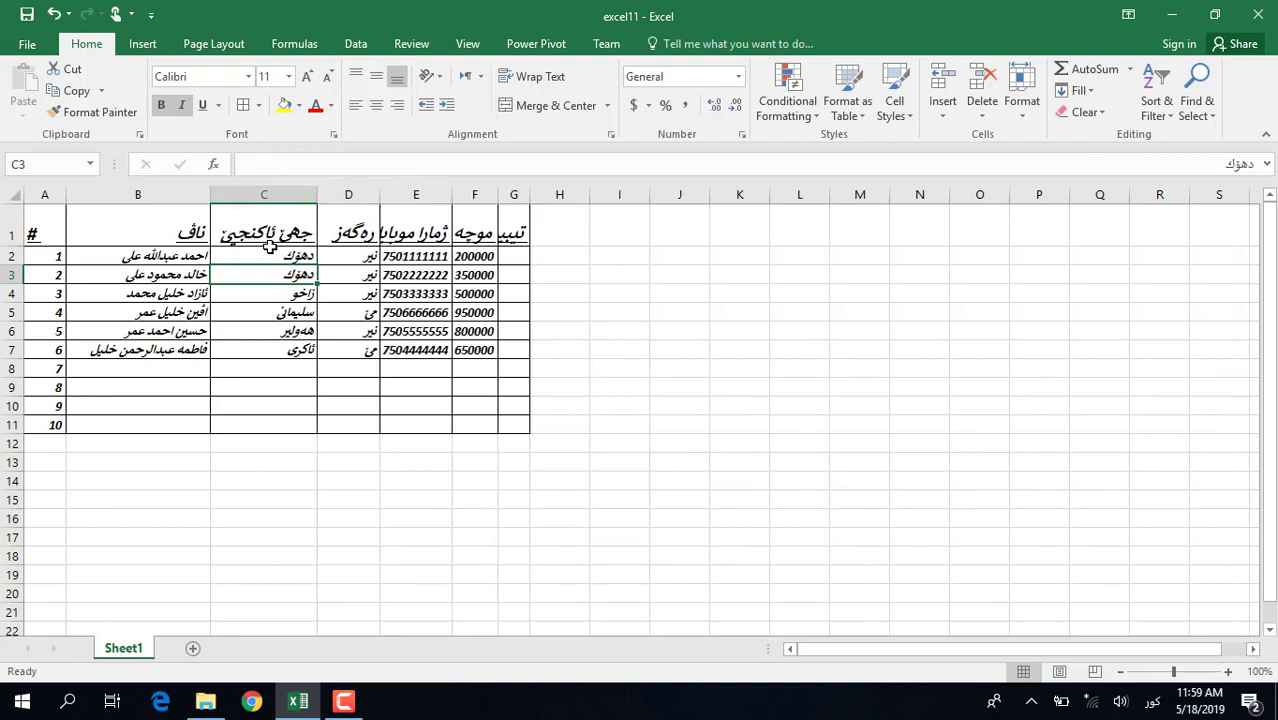
click(69, 227)
key(ctrl+z)
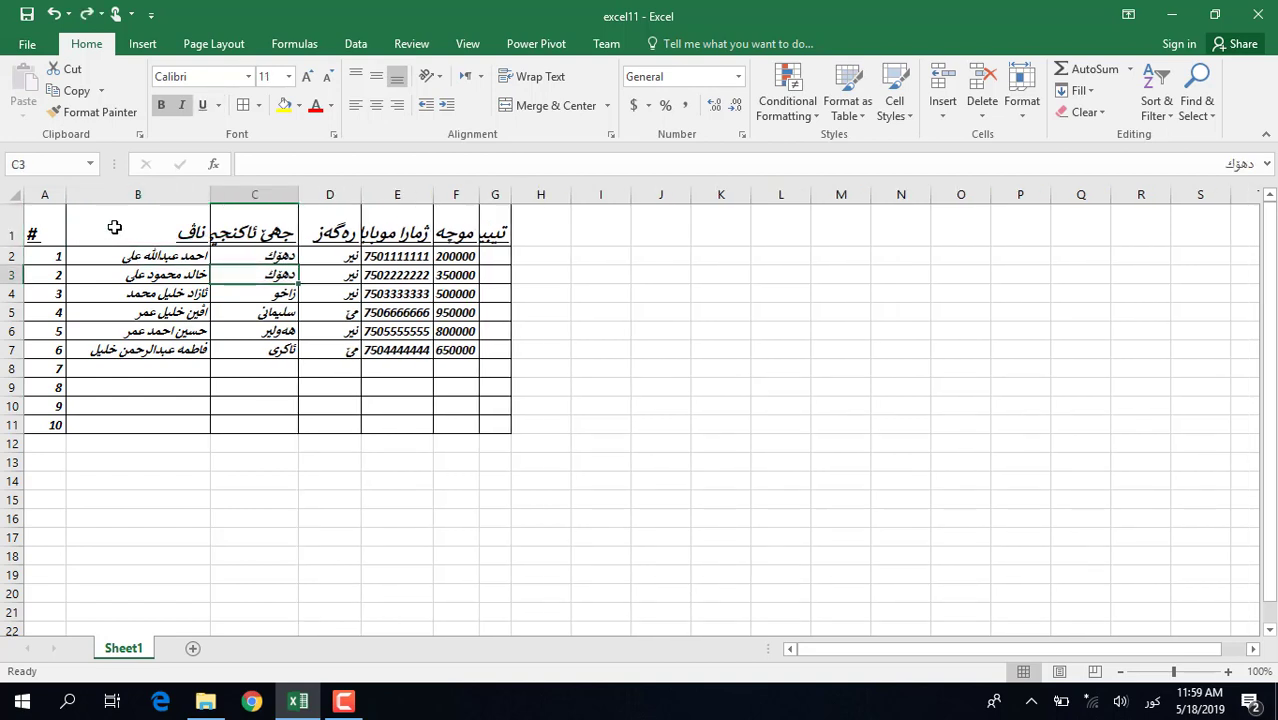
Apply a double underline to the text in the header row cells A1:G1.
drag(40, 230, 495, 232)
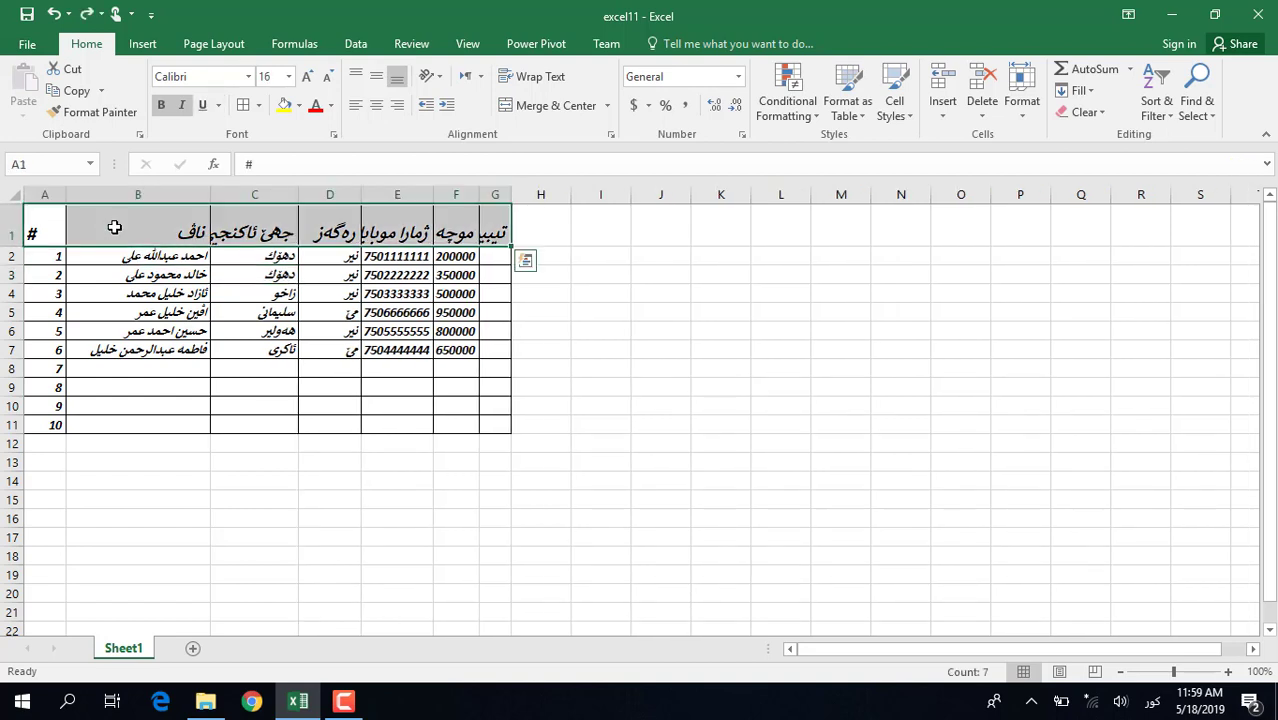
click(219, 106)
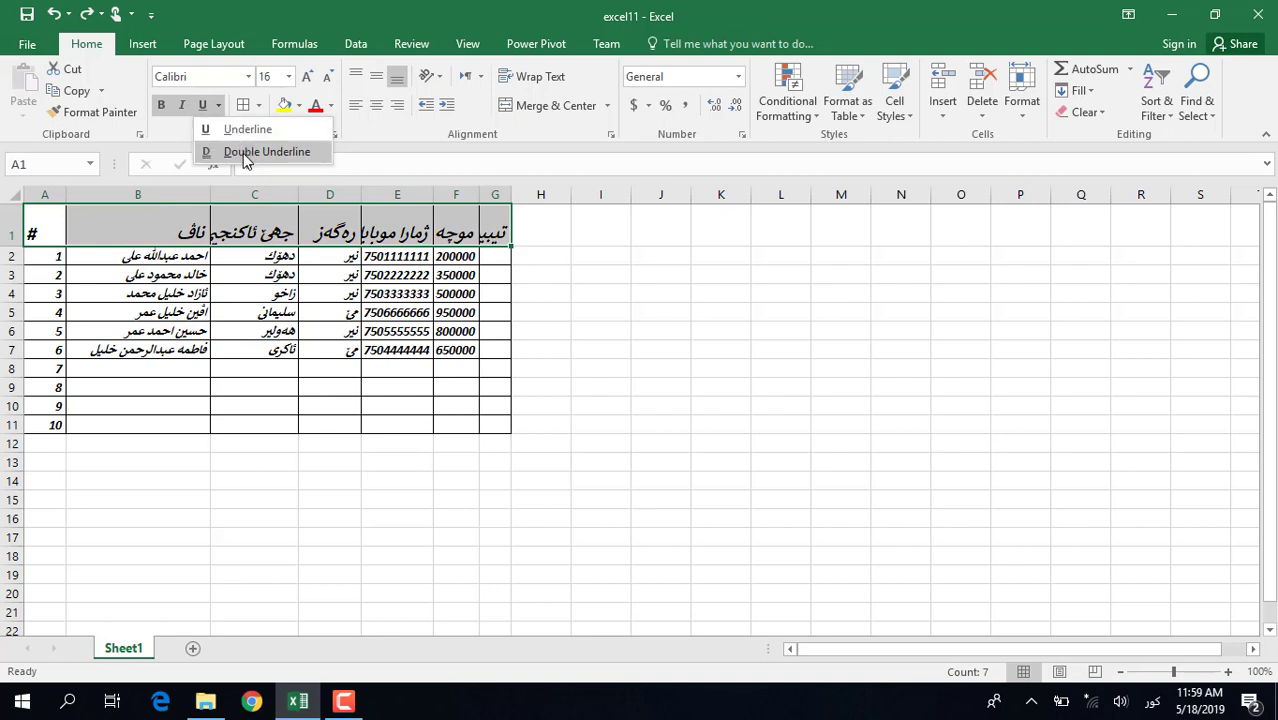
click(245, 152)
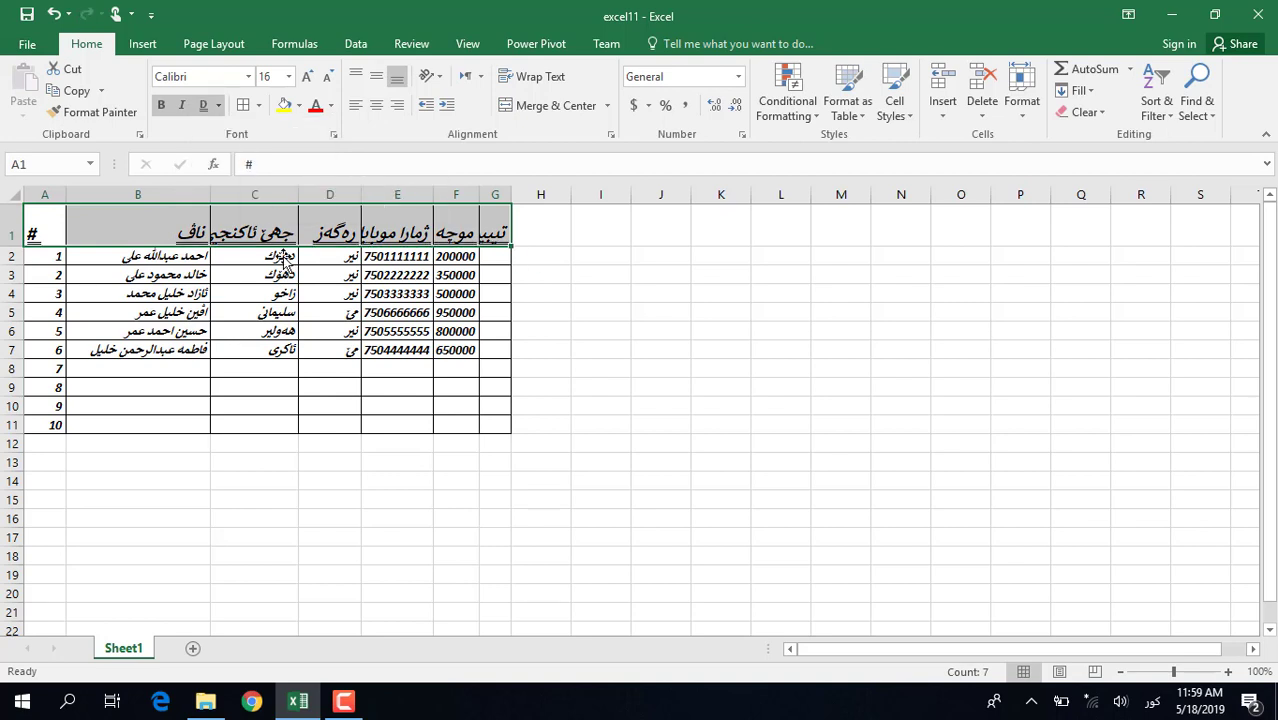
click(287, 280)
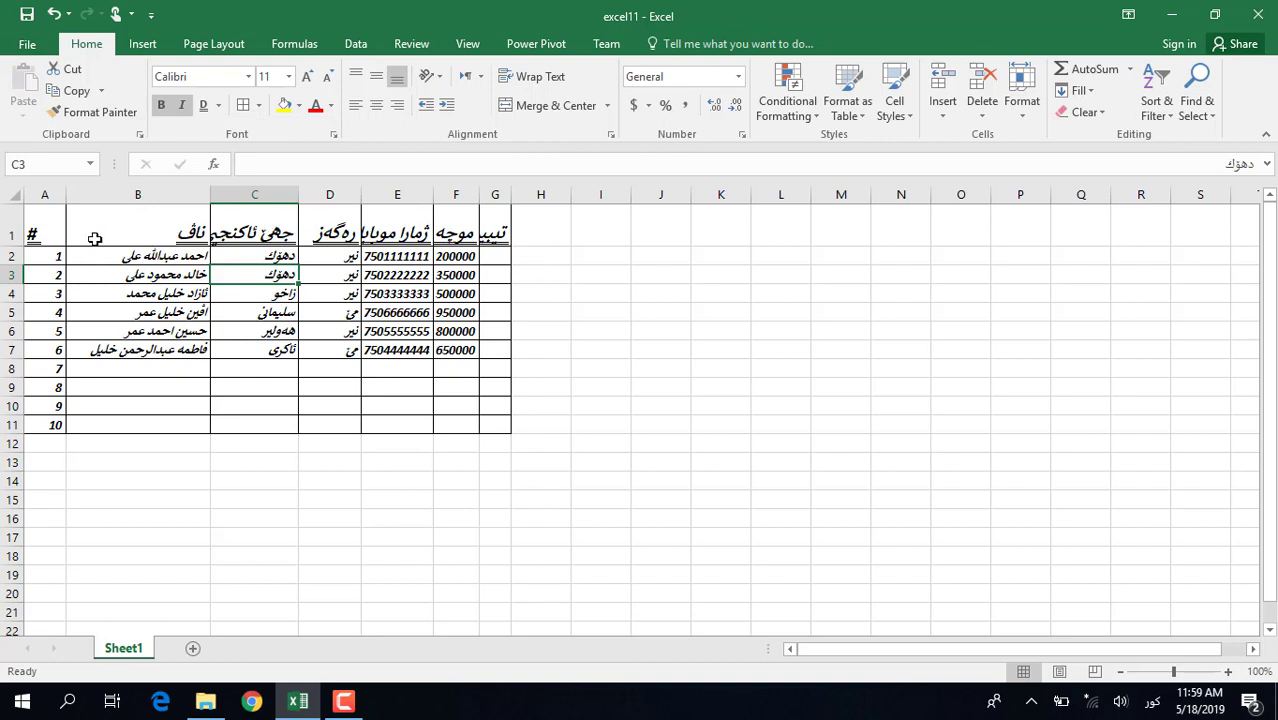
Undo the double underline on the header row cells A1:G1.
click(175, 228)
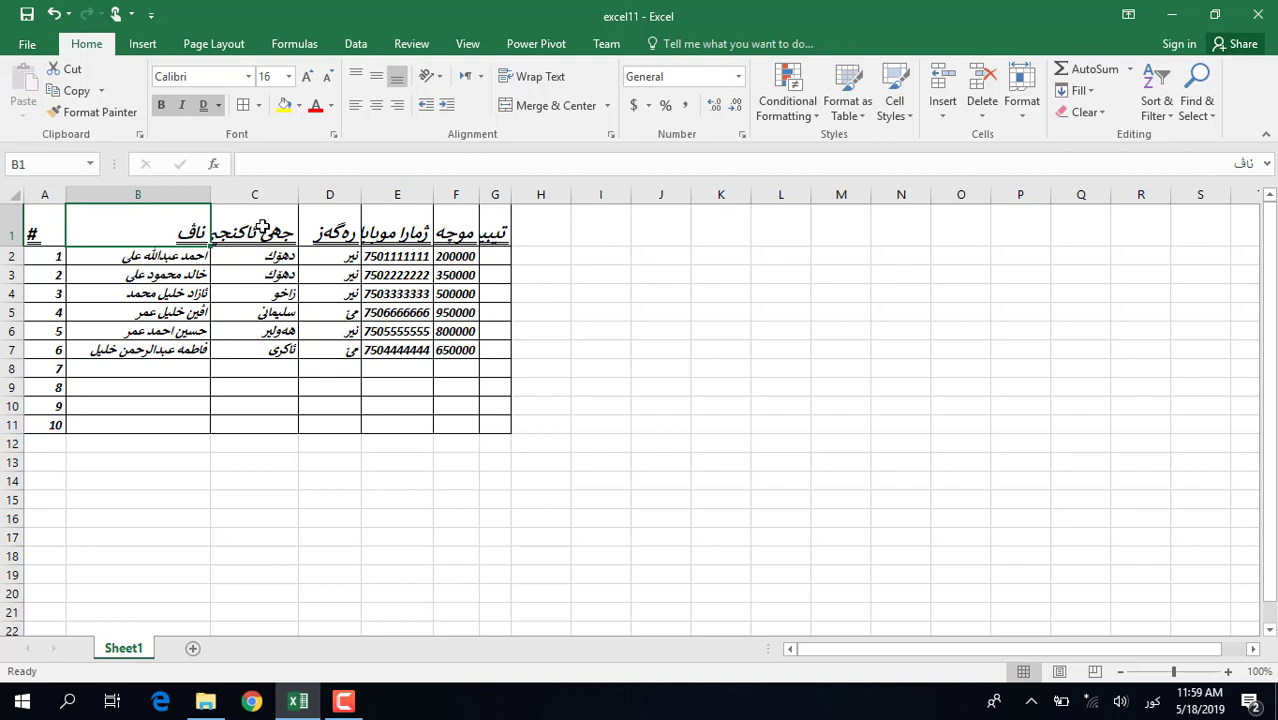
key(Home)
key(ctrl+shift+Right)
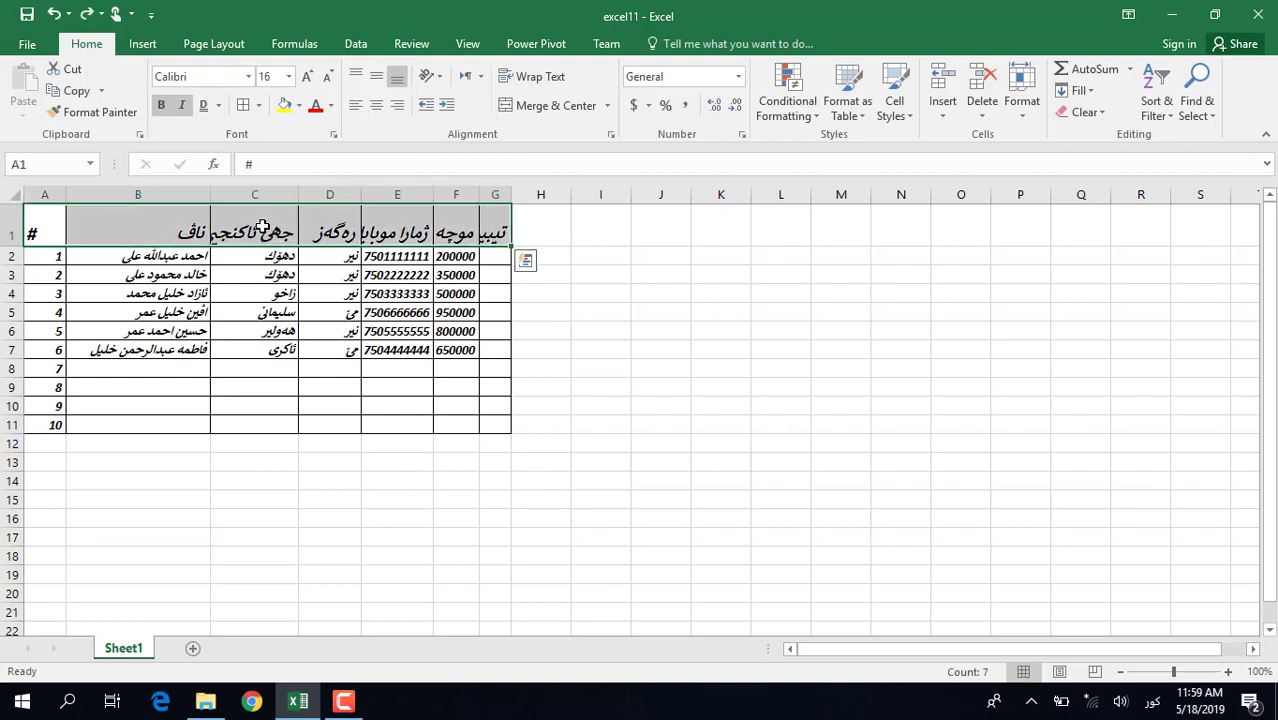
click(262, 228)
ctrl+click(262, 228)
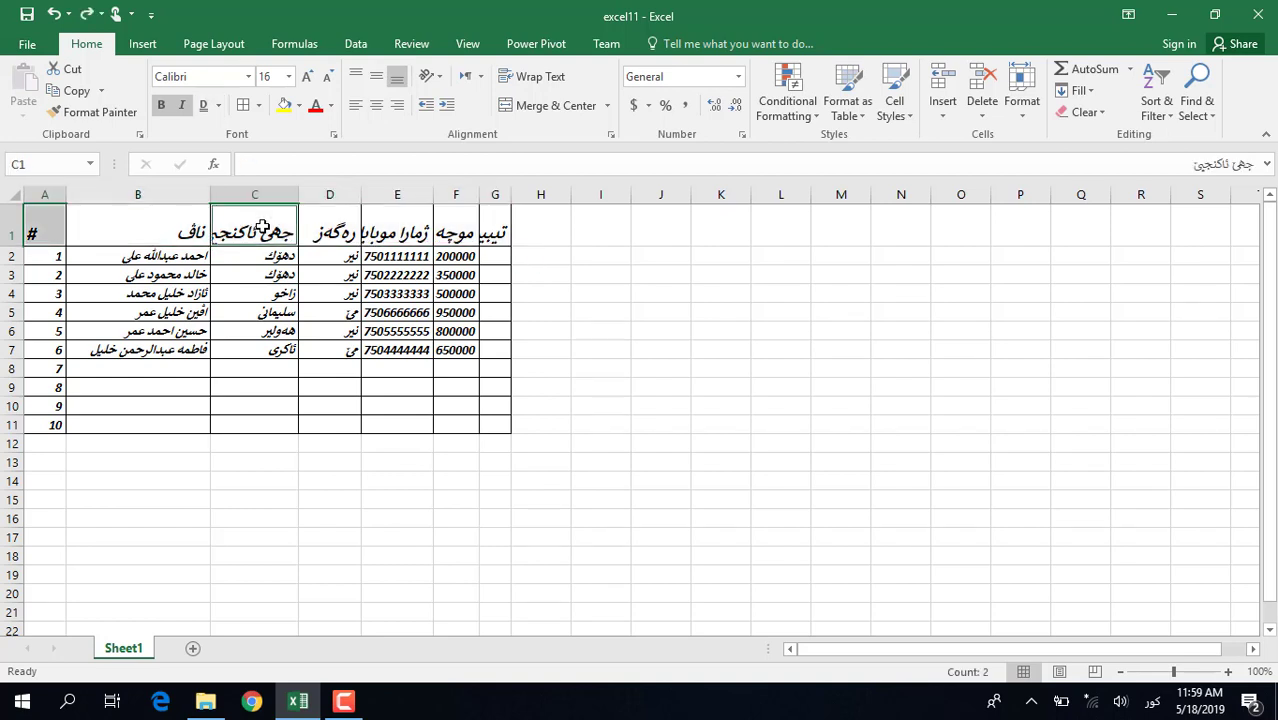
key(Right)
key(Right)
key(Home)
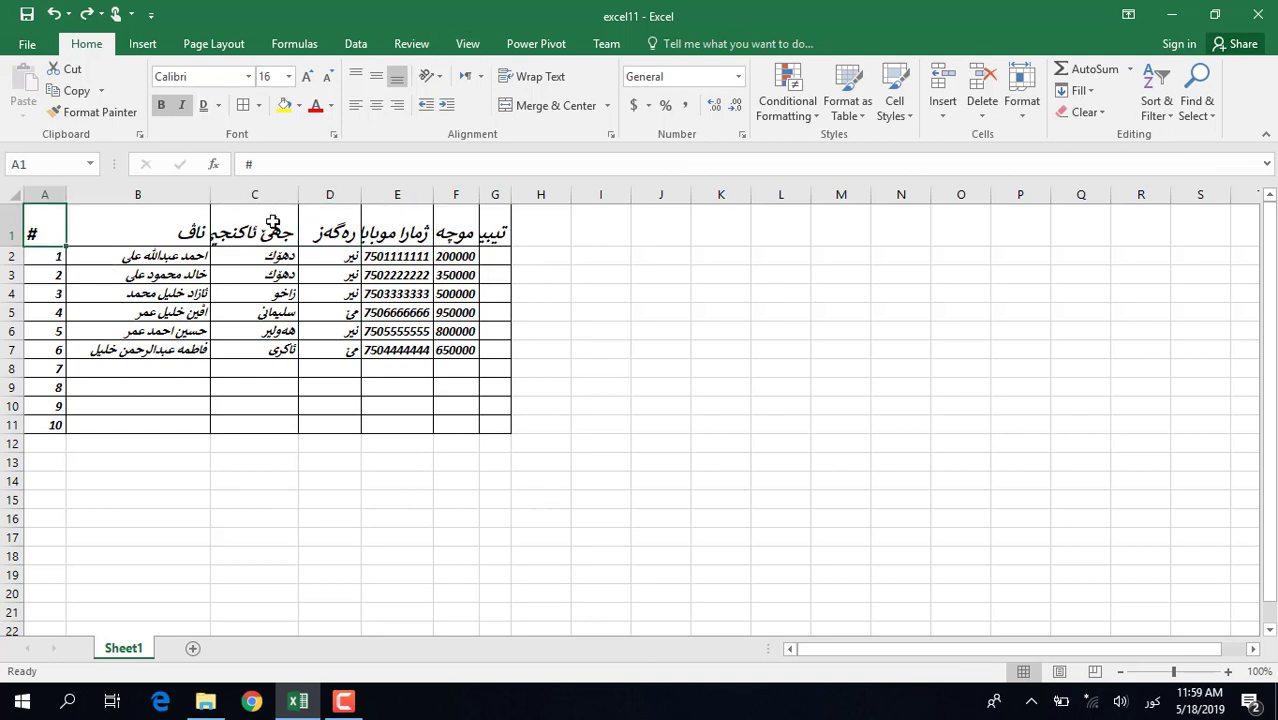
click(259, 106)
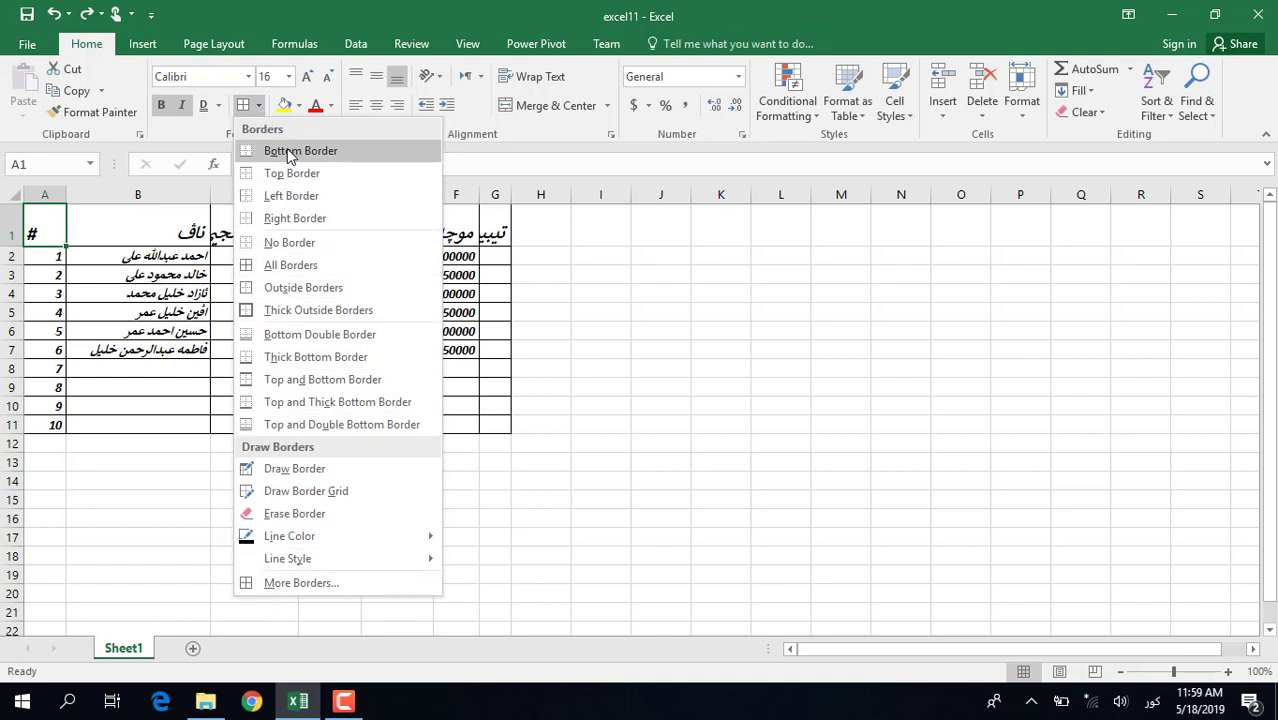
click(291, 266)
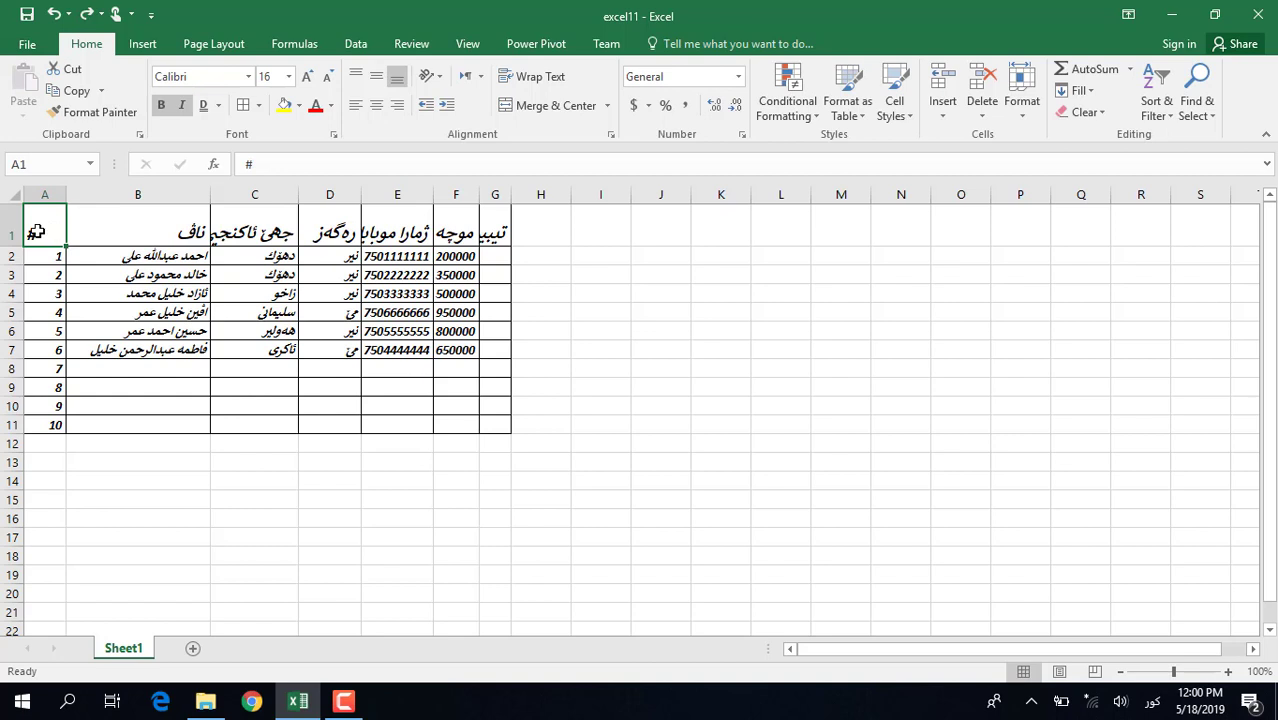
click(140, 231)
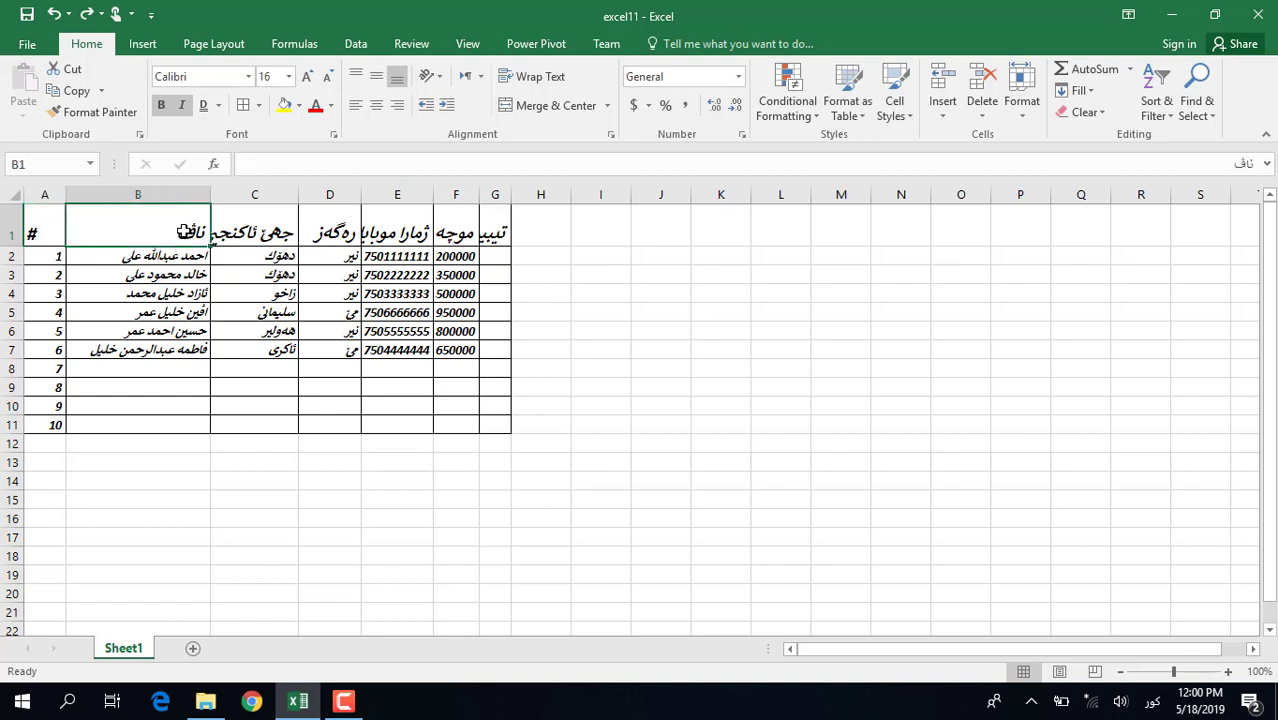
click(54, 226)
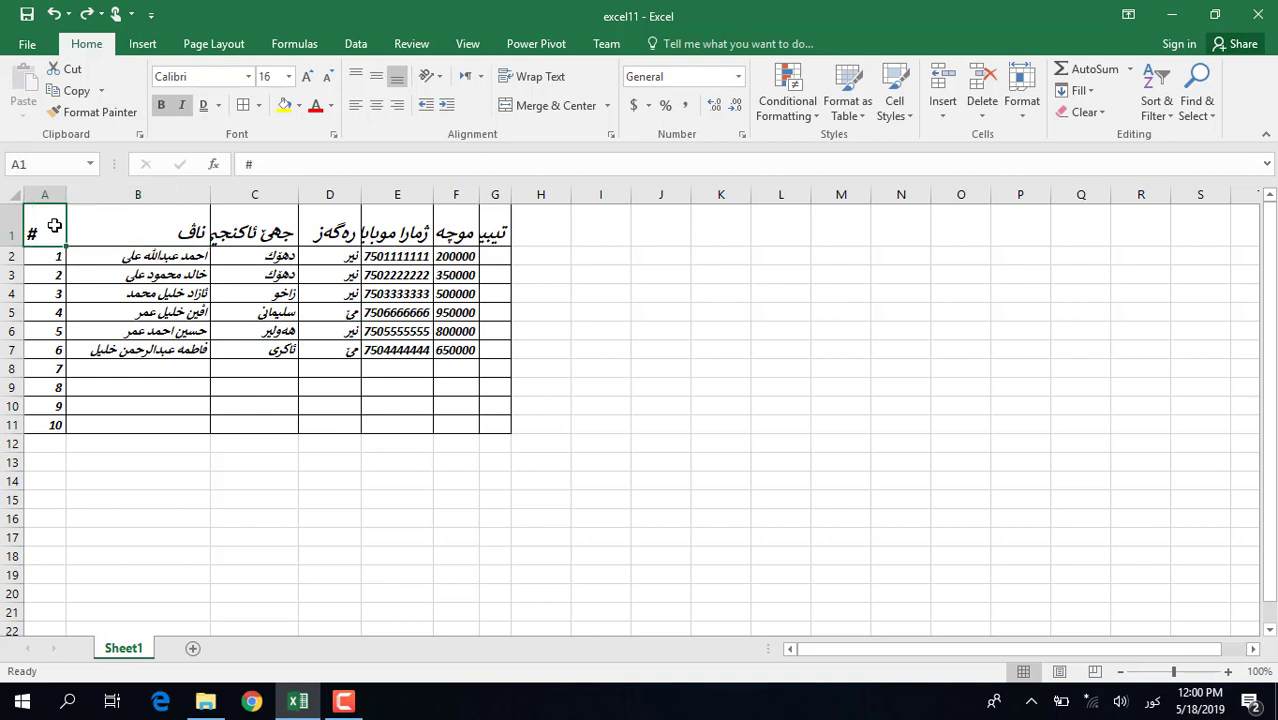
click(112, 231)
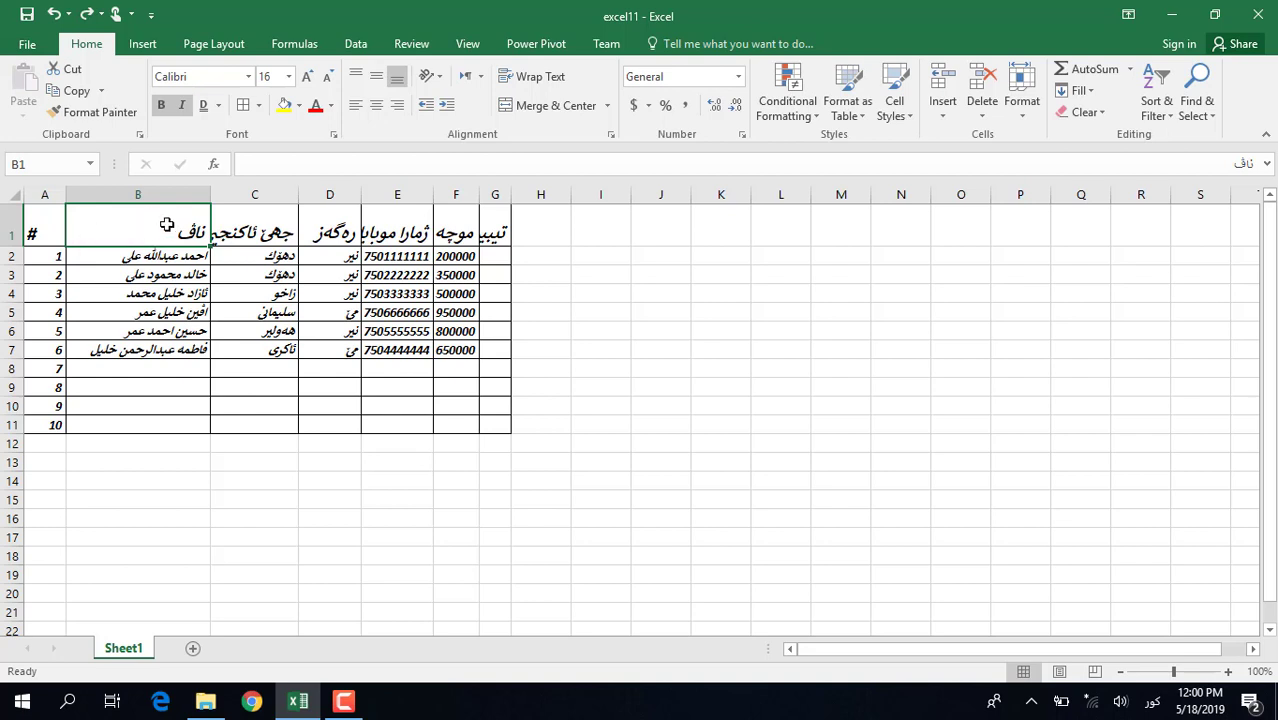
Fill the header row cells A1:G1 with the light blue-gray theme color.
click(43, 232)
drag(43, 232, 503, 233)
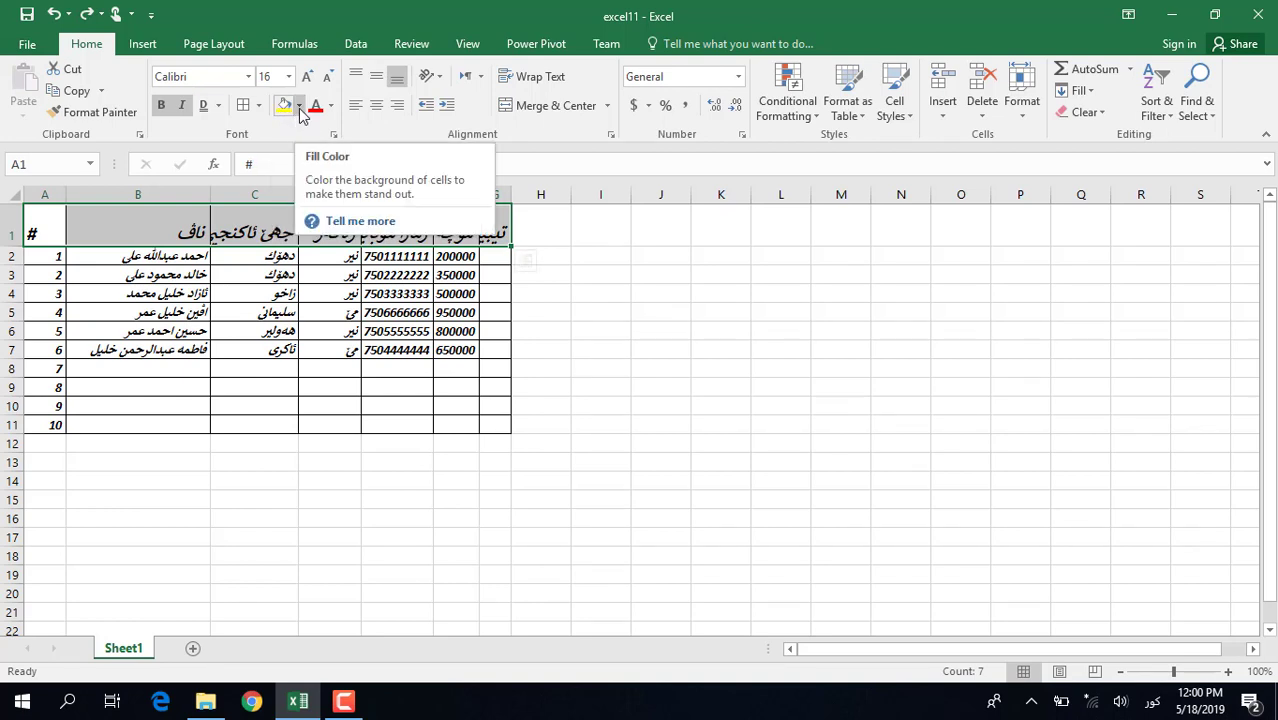
click(298, 106)
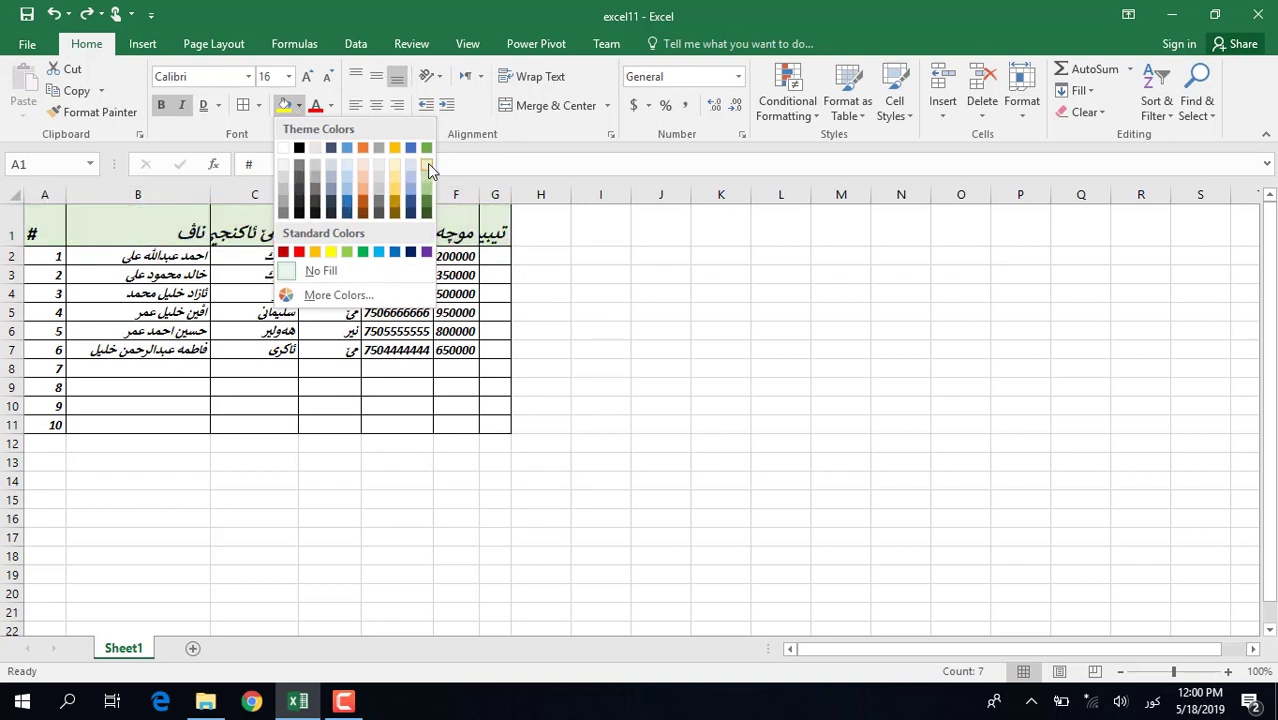
click(333, 182)
click(257, 217)
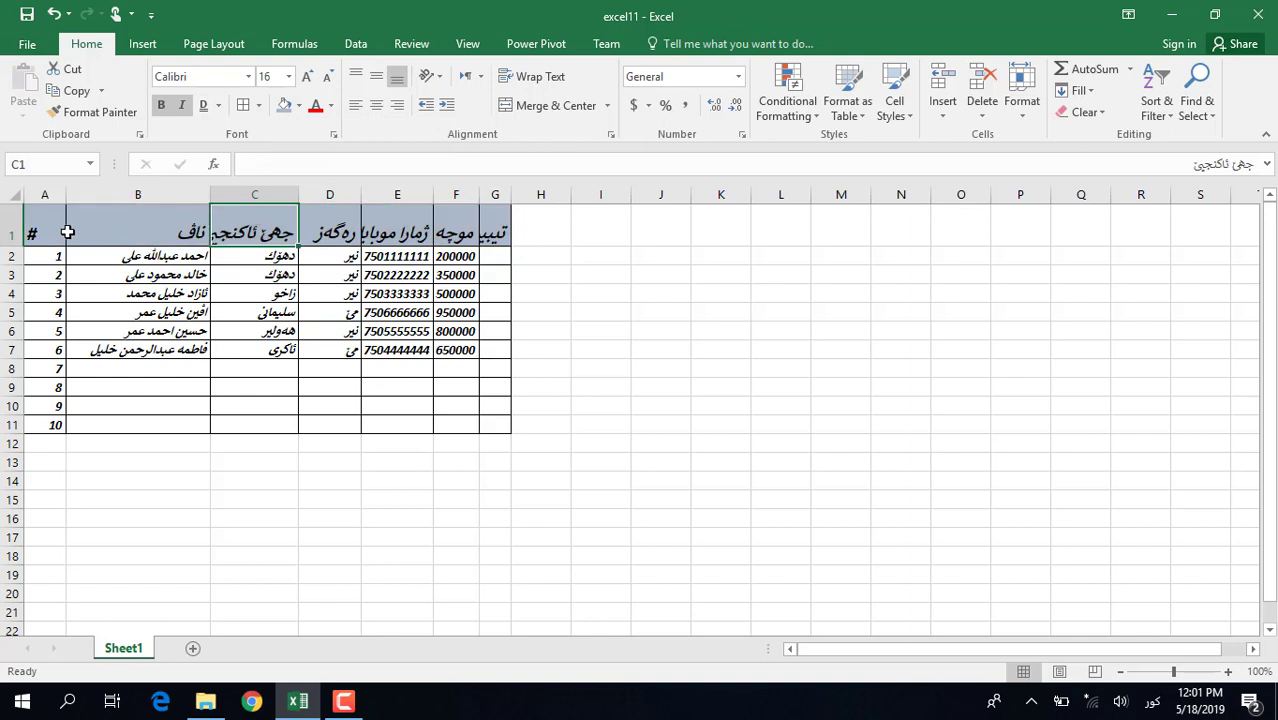
Fill the table's data cells A2:G11 with the lightest orange theme color.
drag(40, 229, 511, 223)
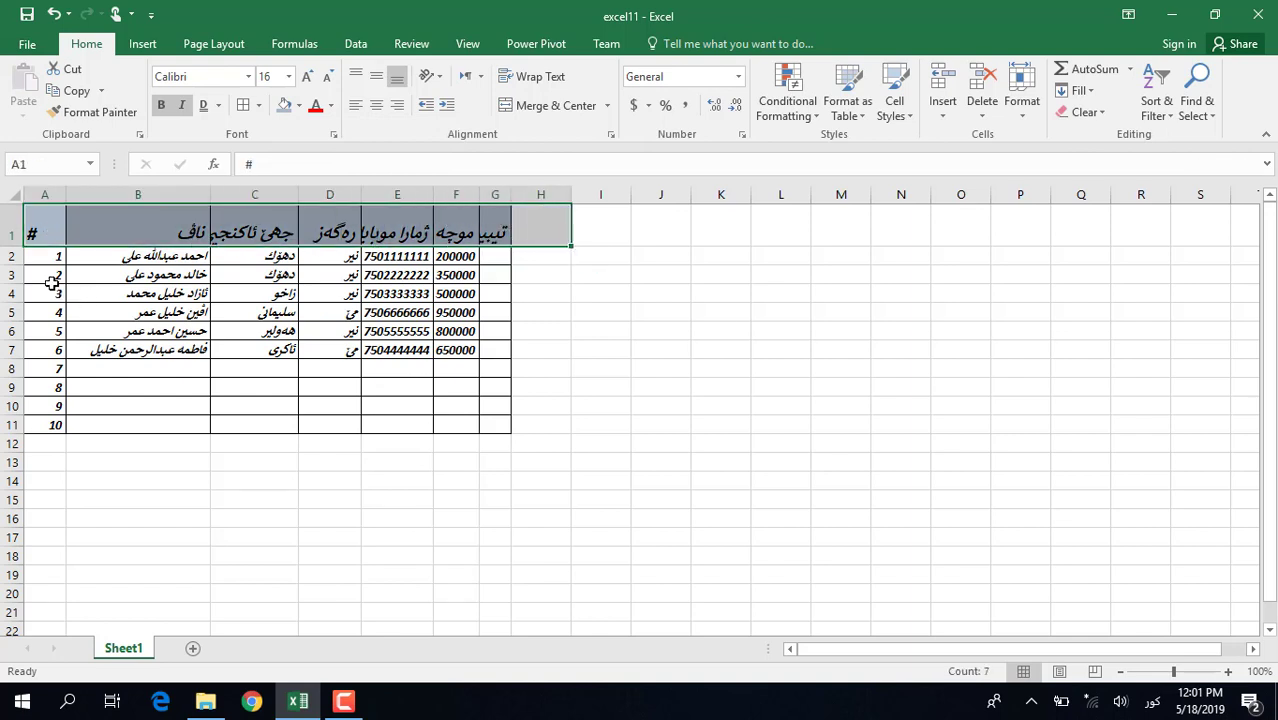
drag(46, 256, 500, 420)
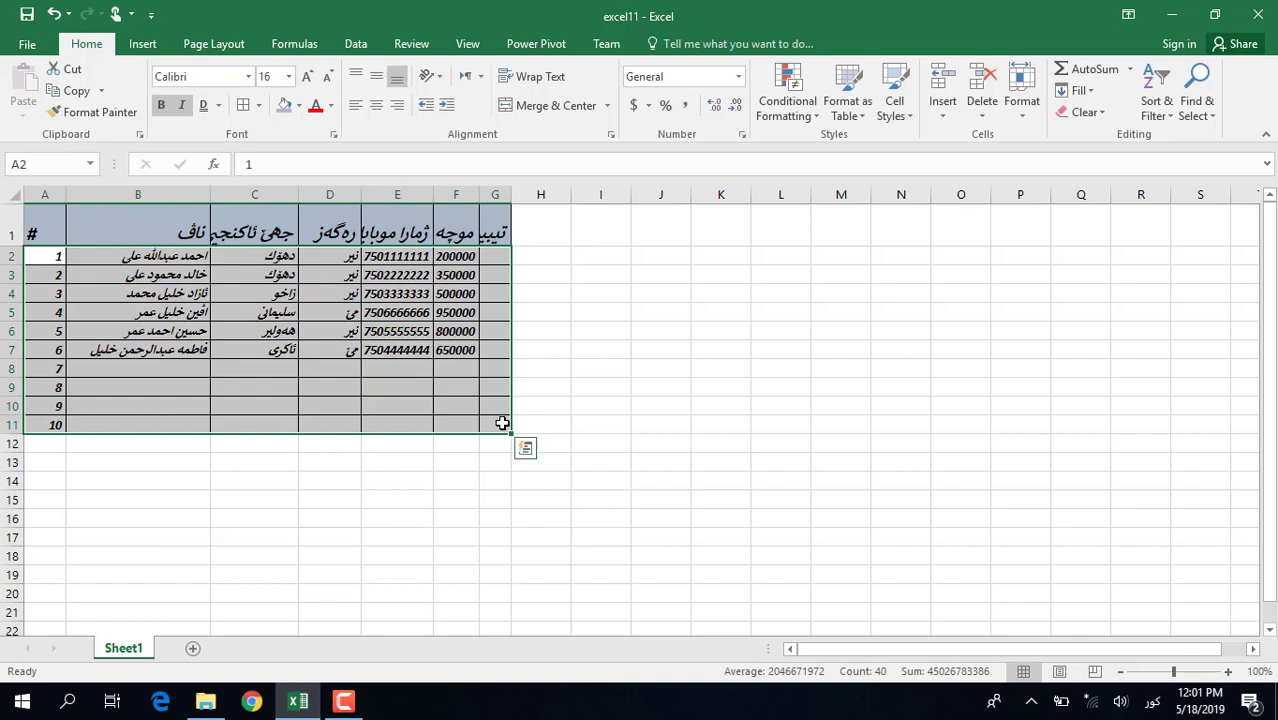
click(299, 106)
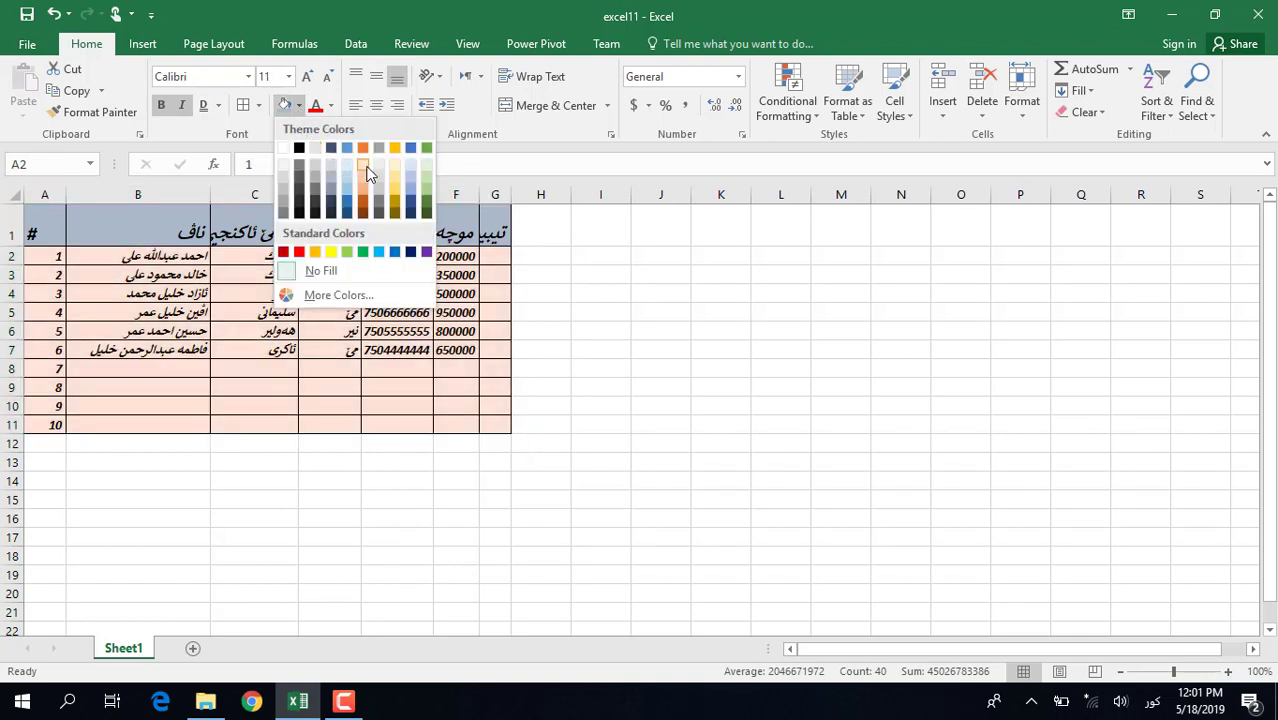
click(366, 170)
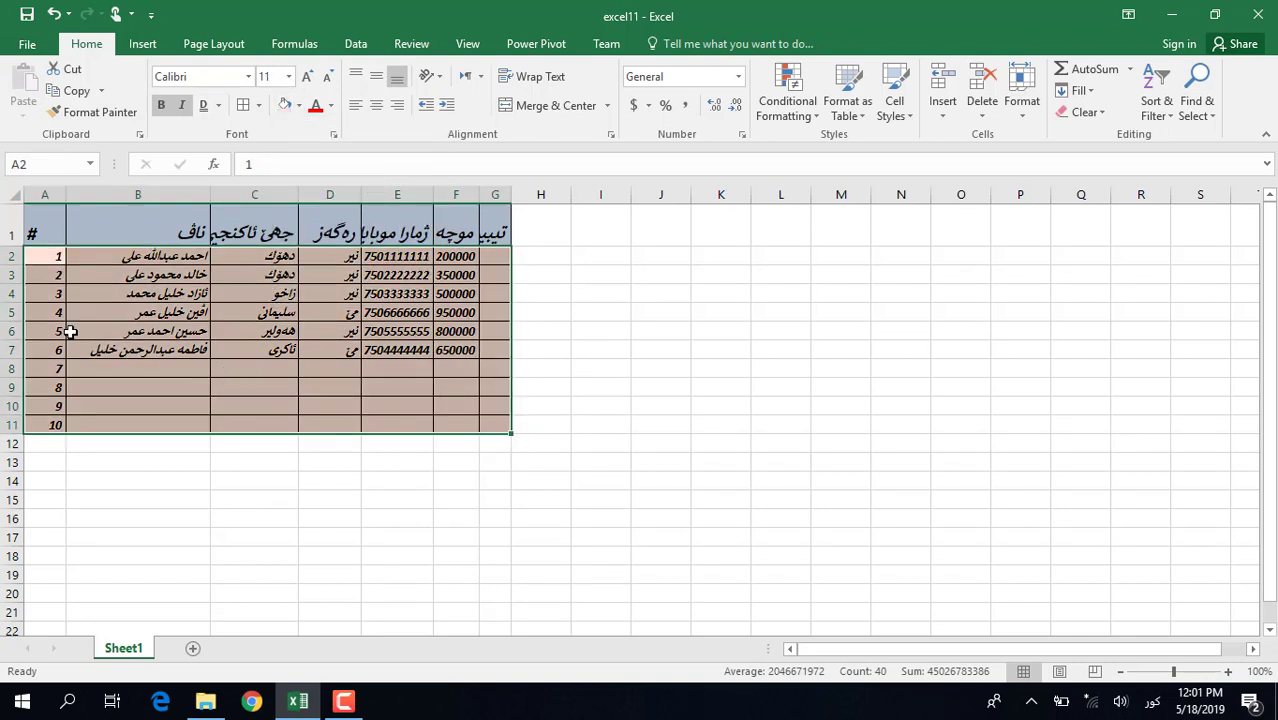
click(43, 257)
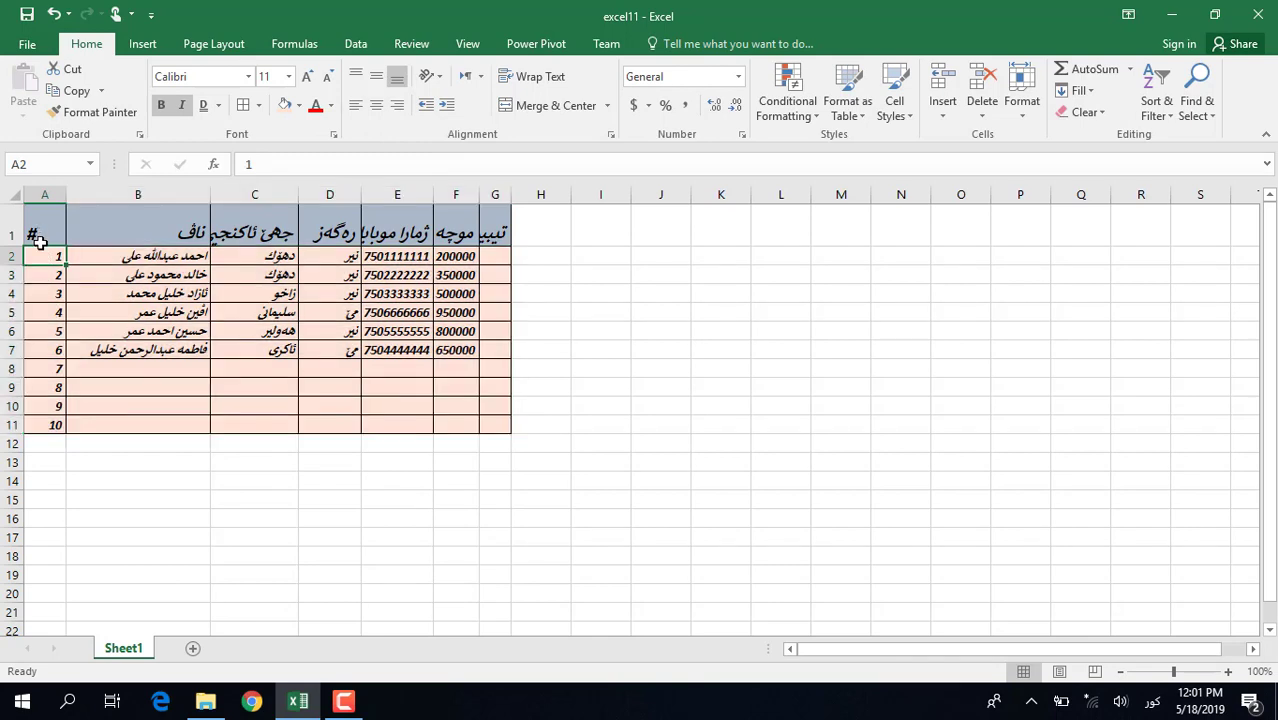
Fill the header row cells A1:G1 with a custom light green, RGB 141, 241, 133.
drag(38, 233, 495, 222)
click(298, 105)
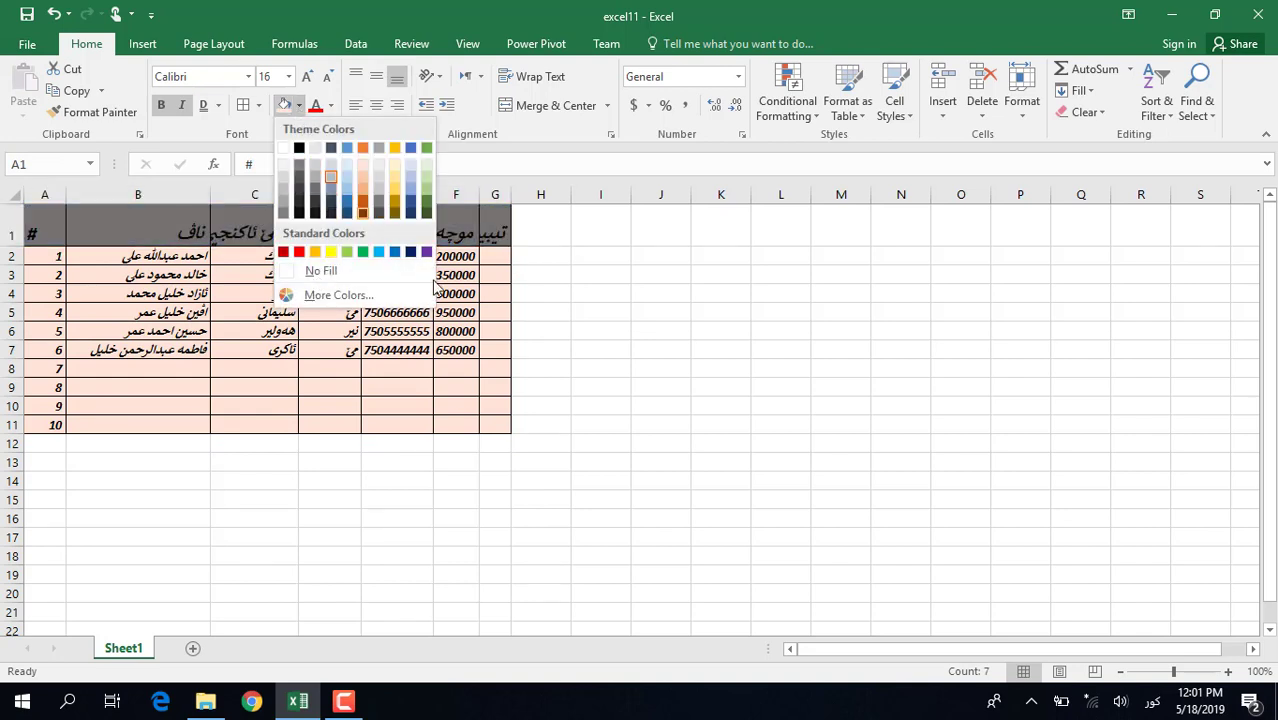
click(335, 305)
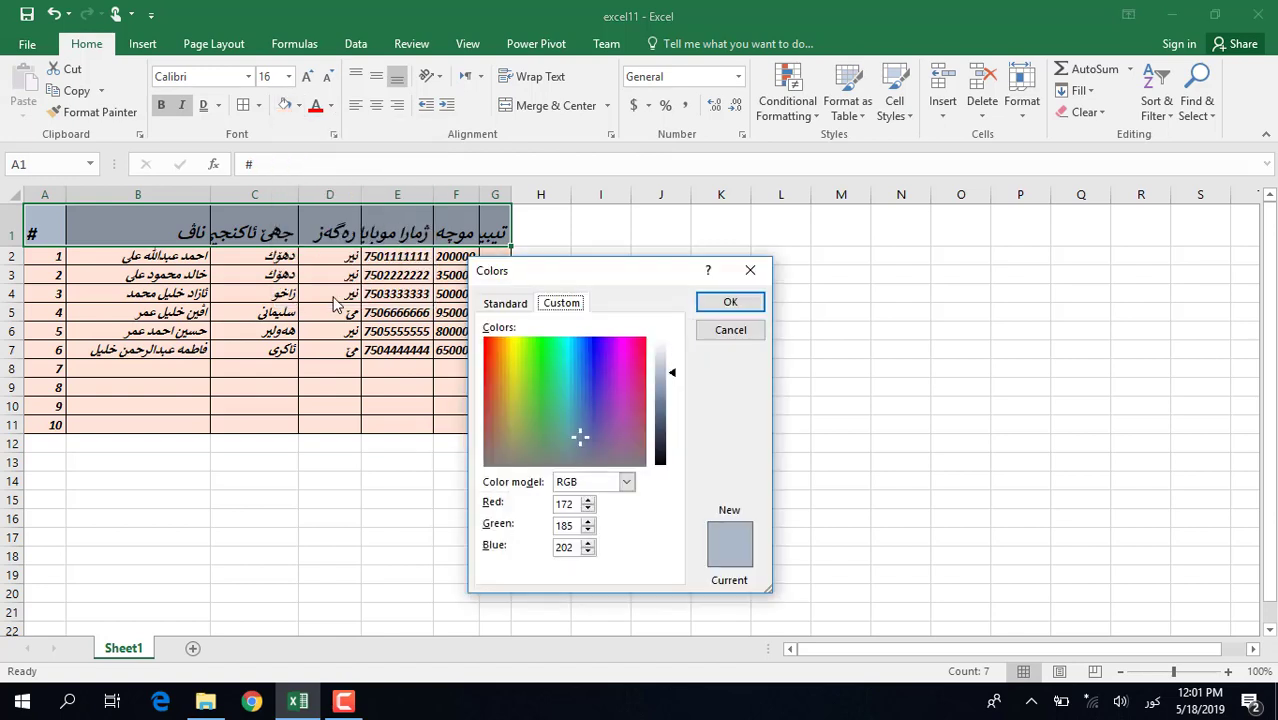
click(534, 363)
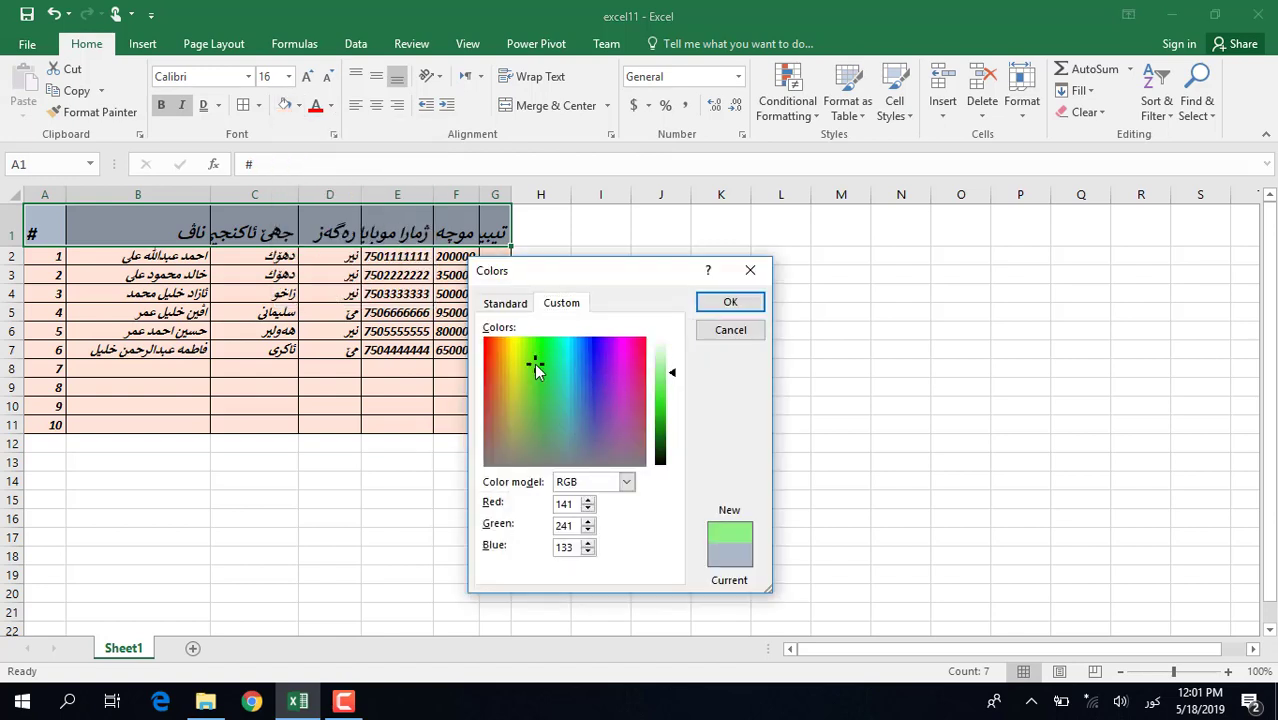
click(730, 302)
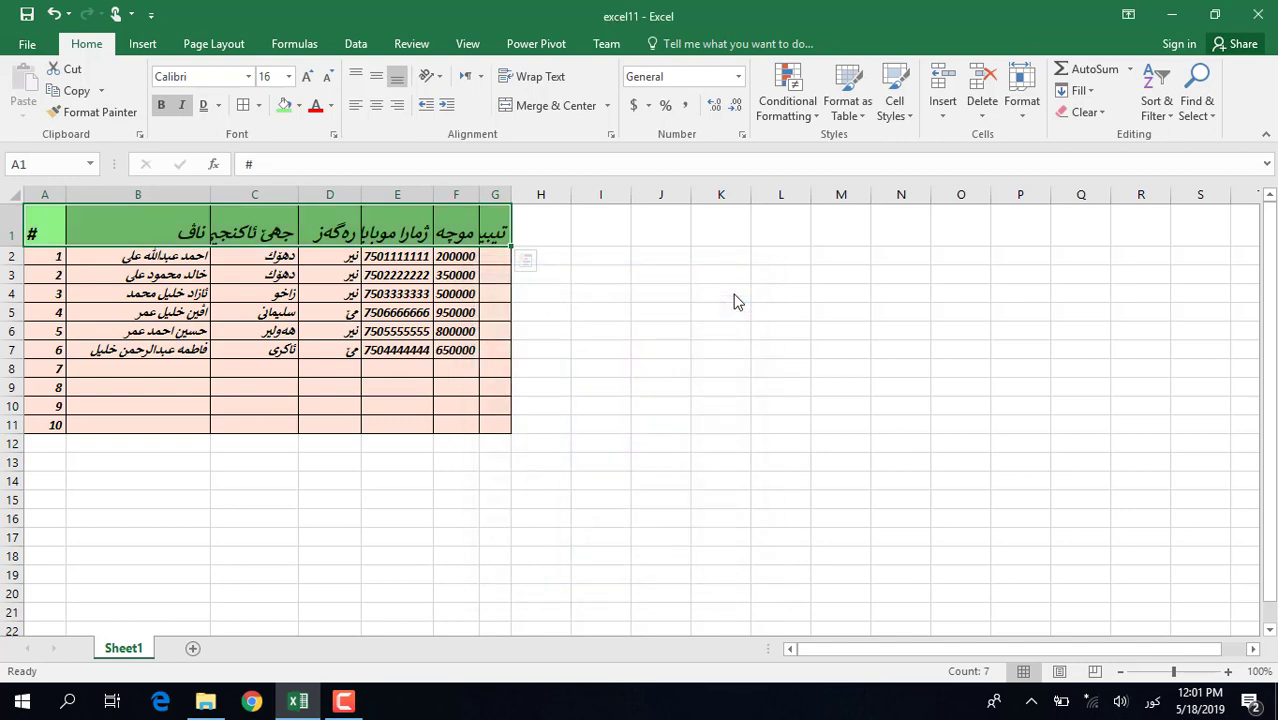
Remove the fill color from the table's data cells A2:G11.
click(42, 259)
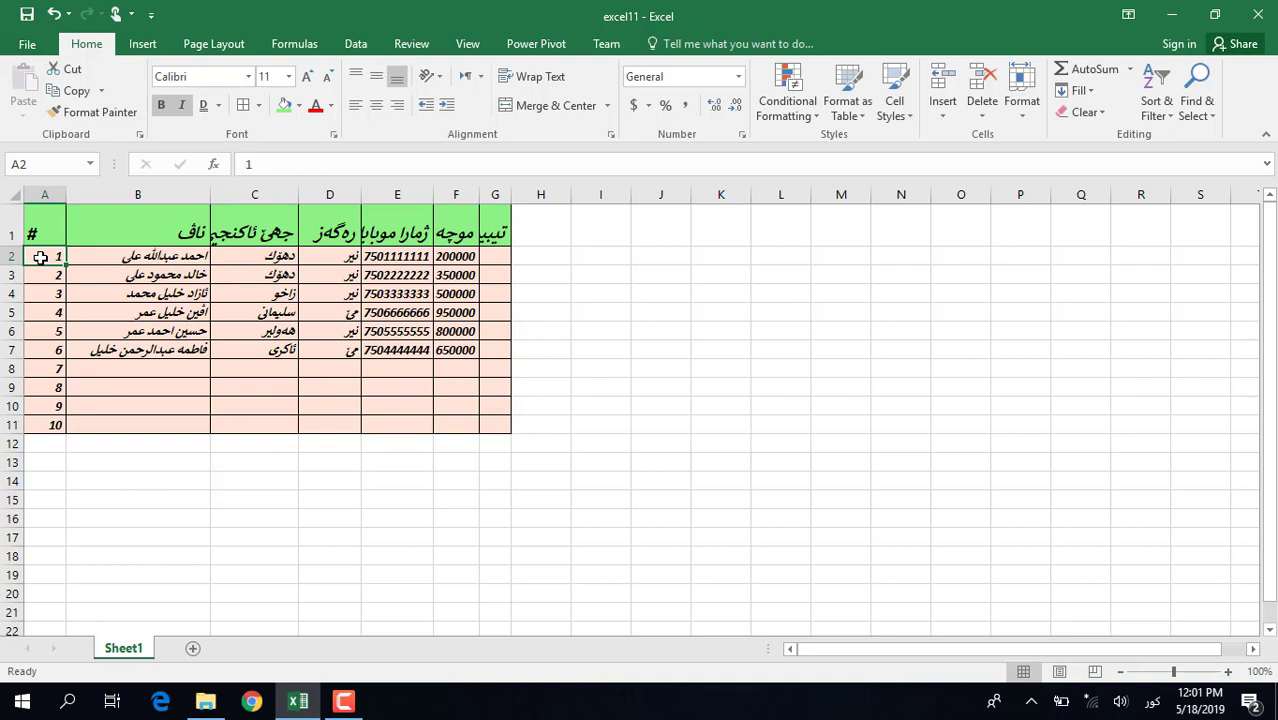
drag(40, 258, 493, 421)
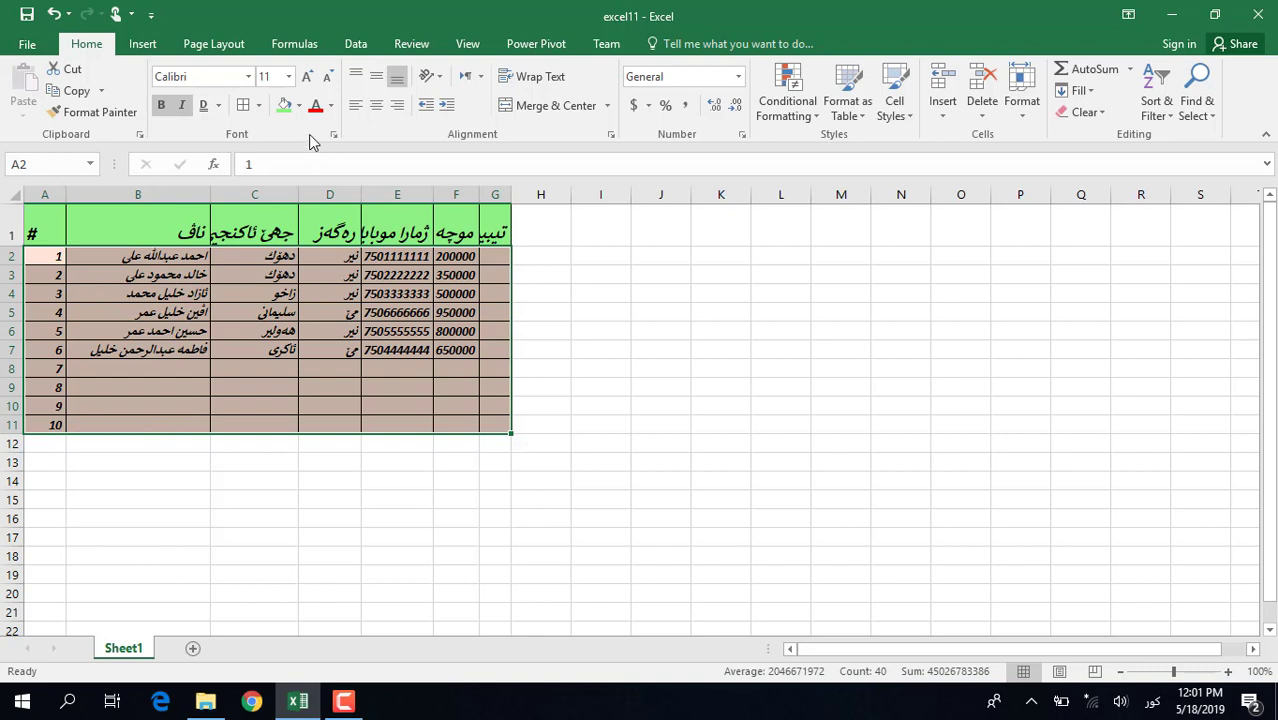
click(298, 106)
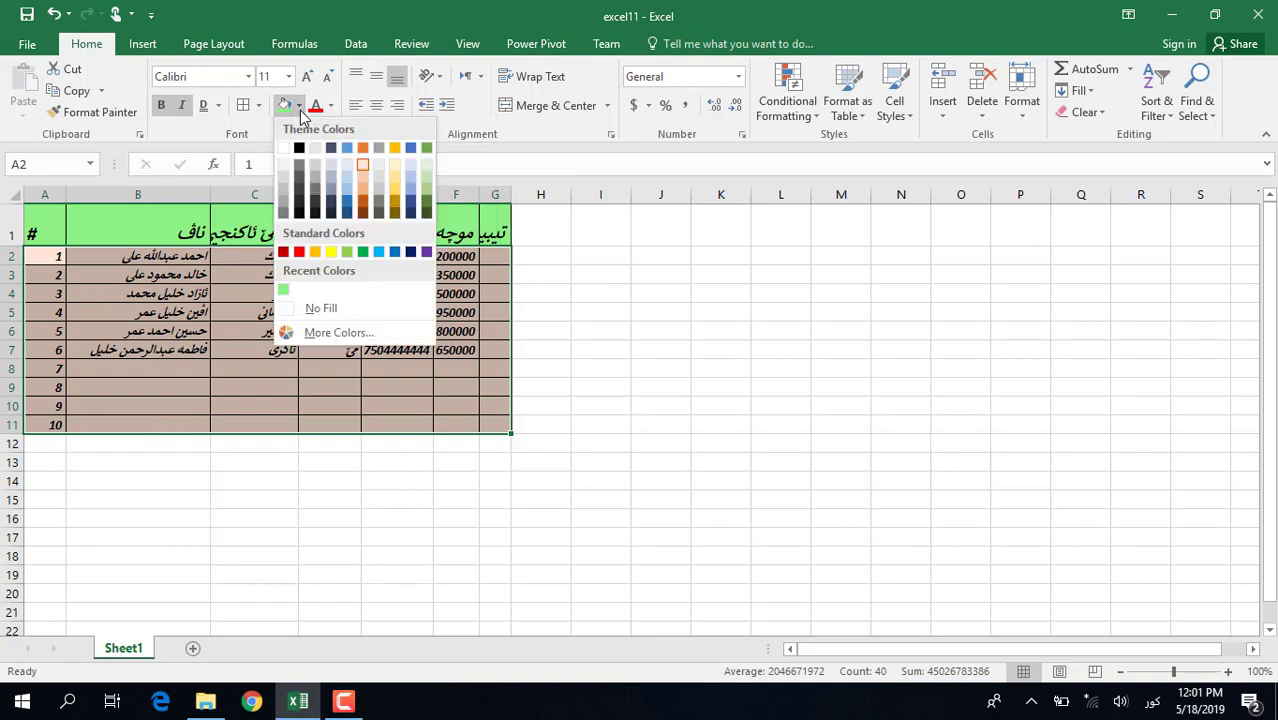
click(315, 310)
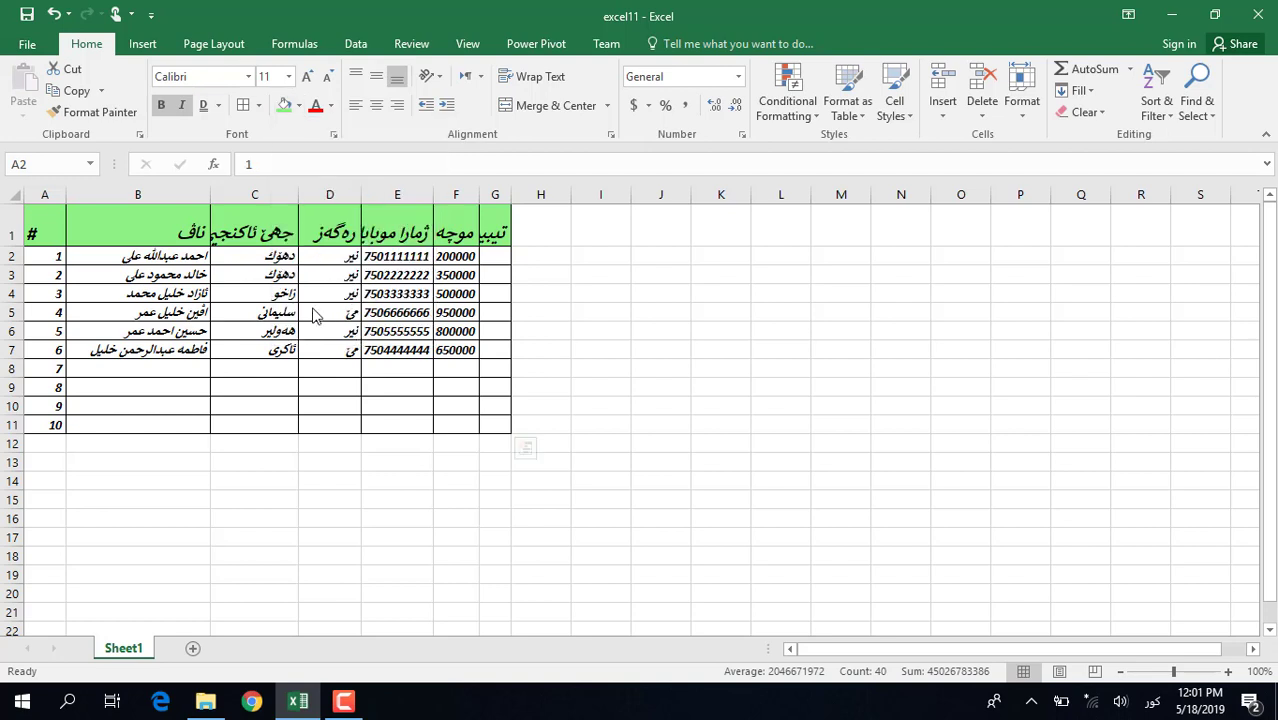
click(79, 279)
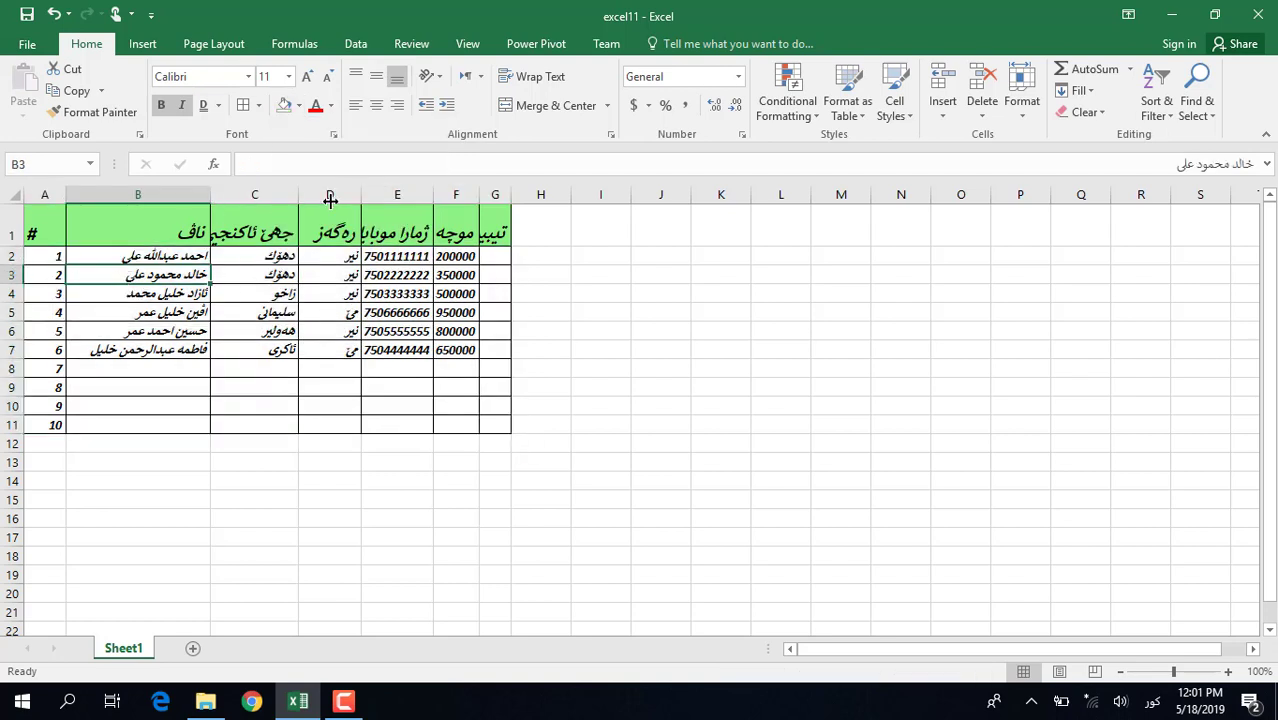
Set the font color of the header row cells A1:G1 to standard red.
click(53, 229)
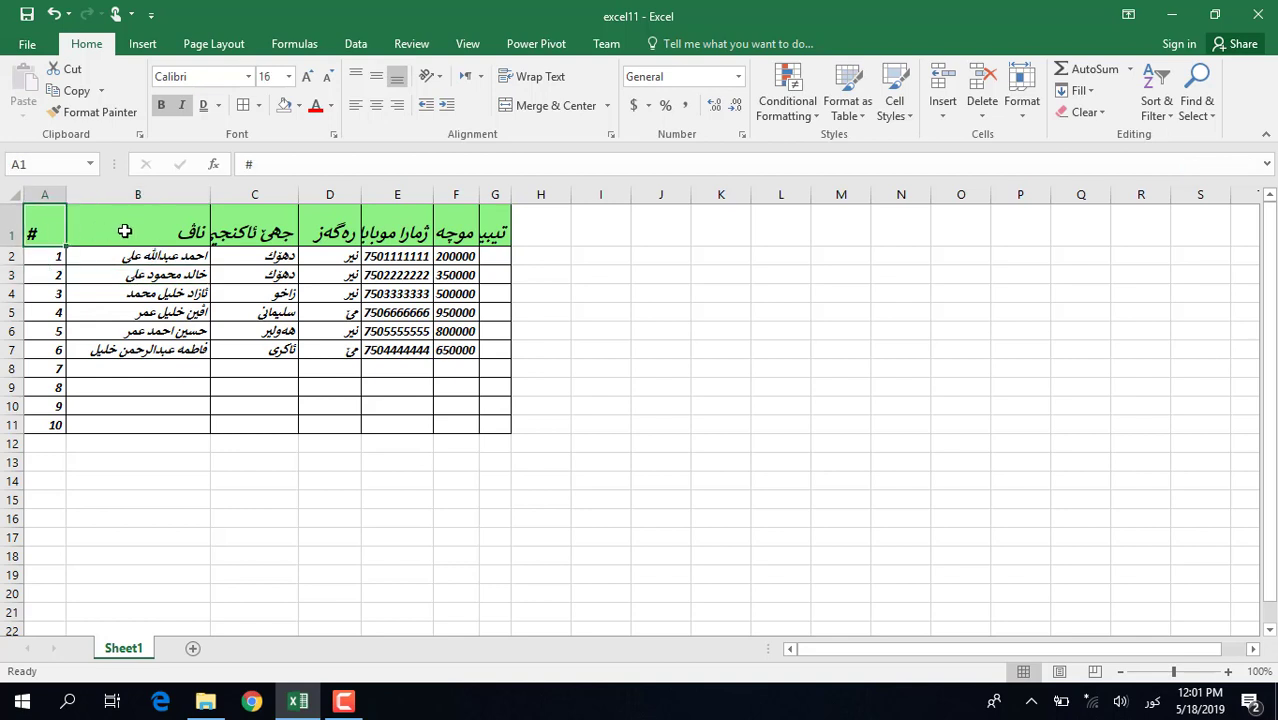
click(158, 231)
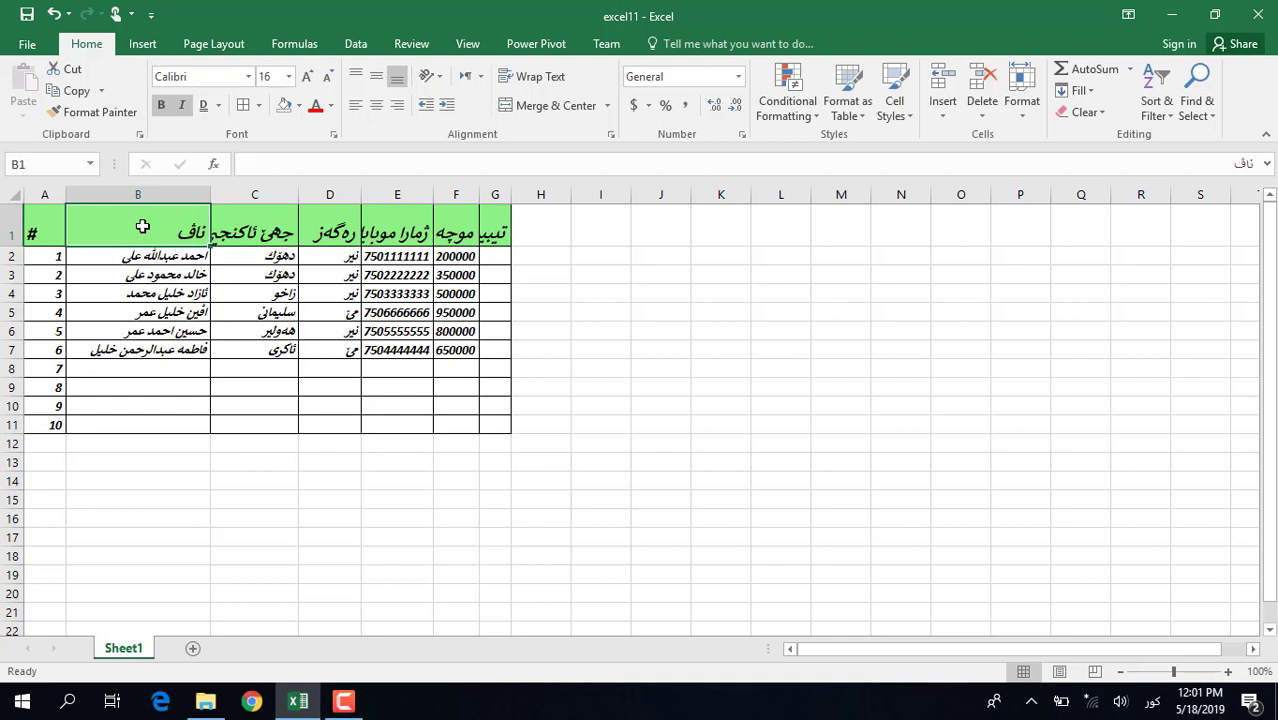
key(Left)
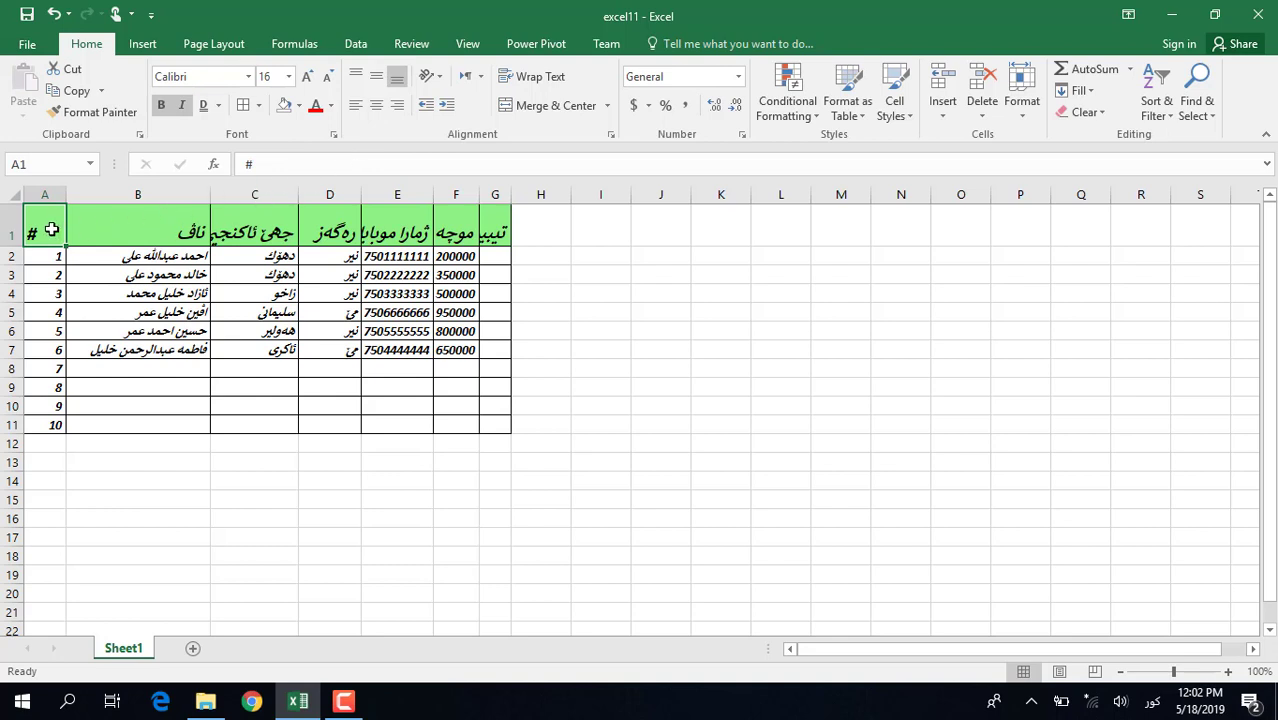
drag(49, 230, 498, 233)
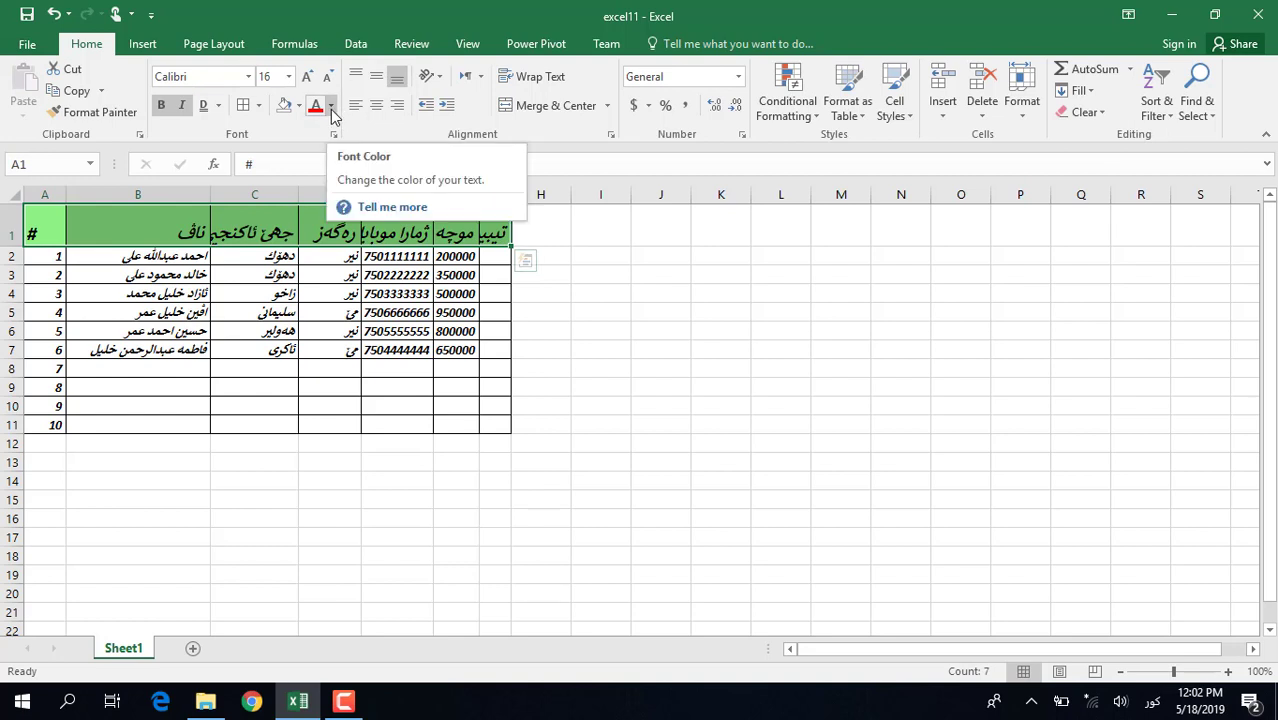
click(331, 106)
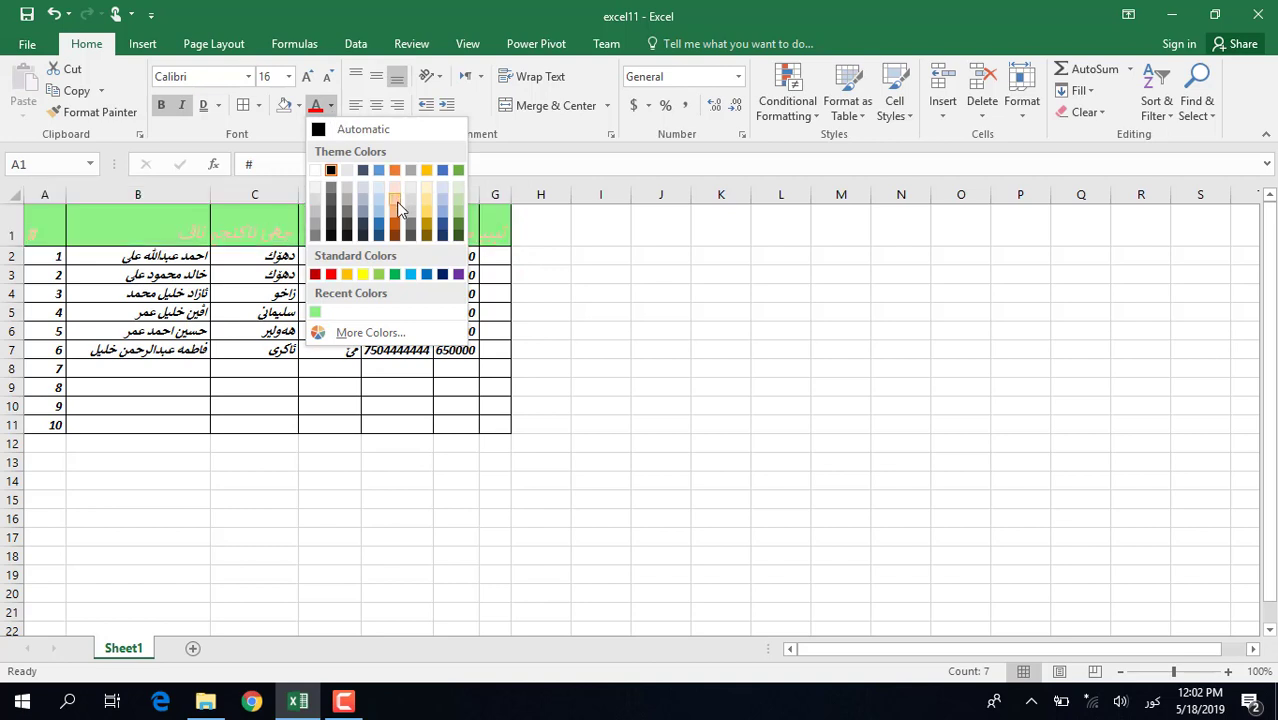
click(331, 275)
click(265, 275)
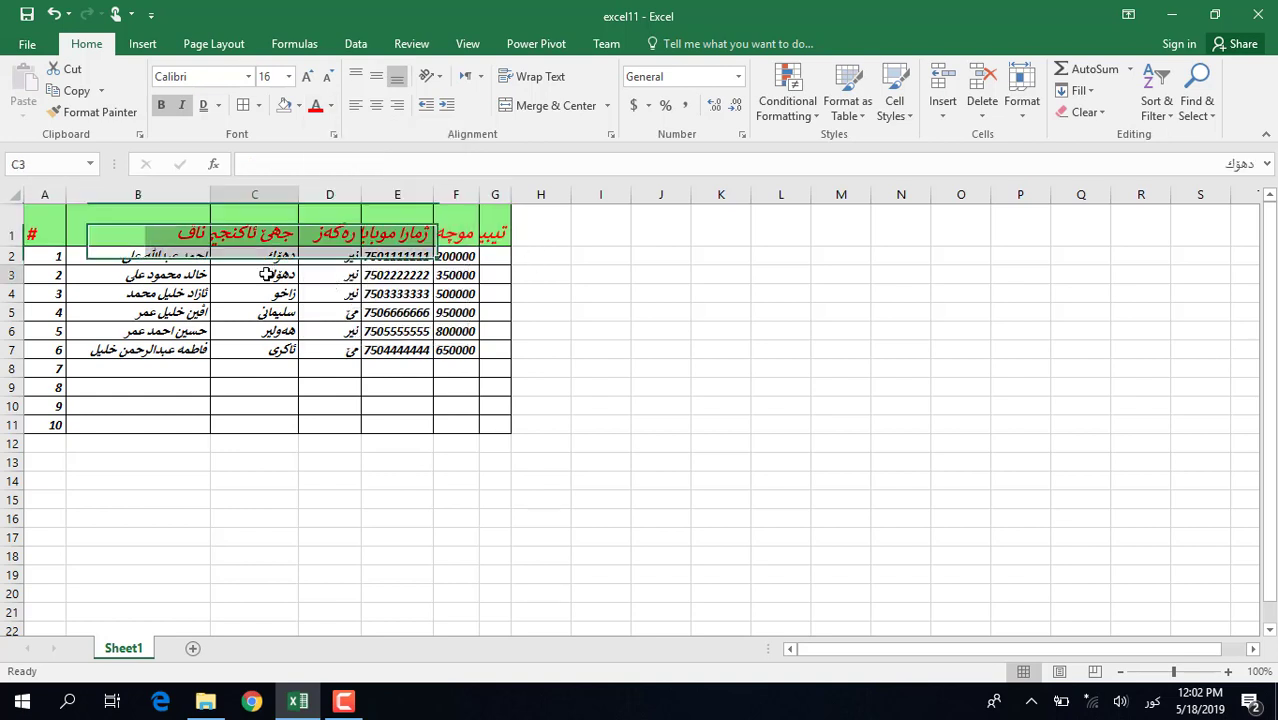
AutoFit the widths of columns C, E, F and G to their contents, and return to cell A1.
double_click(298, 192)
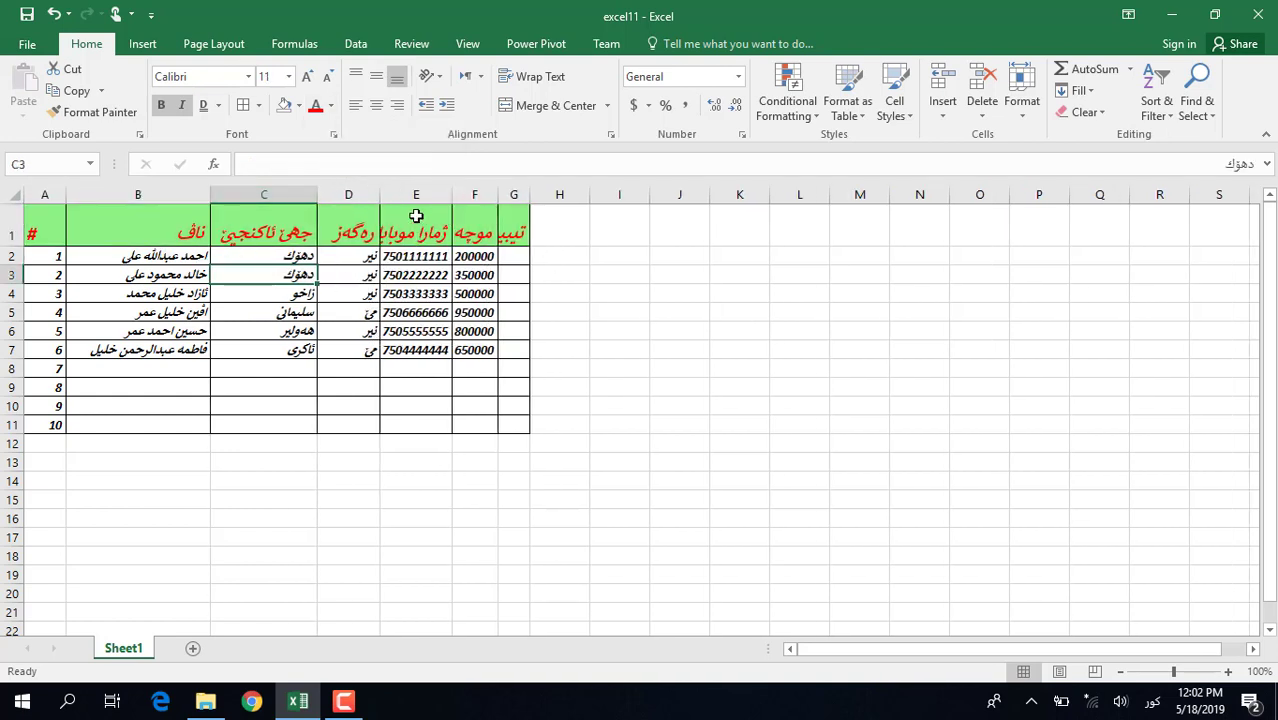
double_click(452, 194)
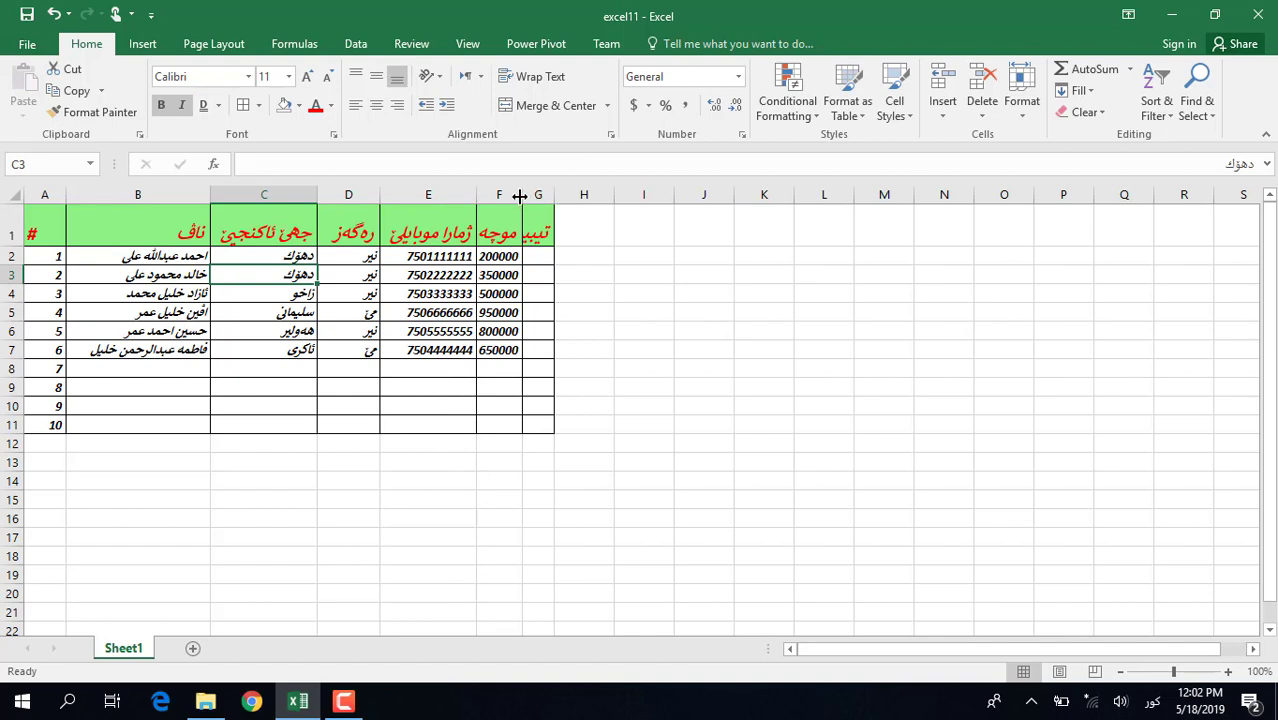
double_click(522, 194)
double_click(577, 193)
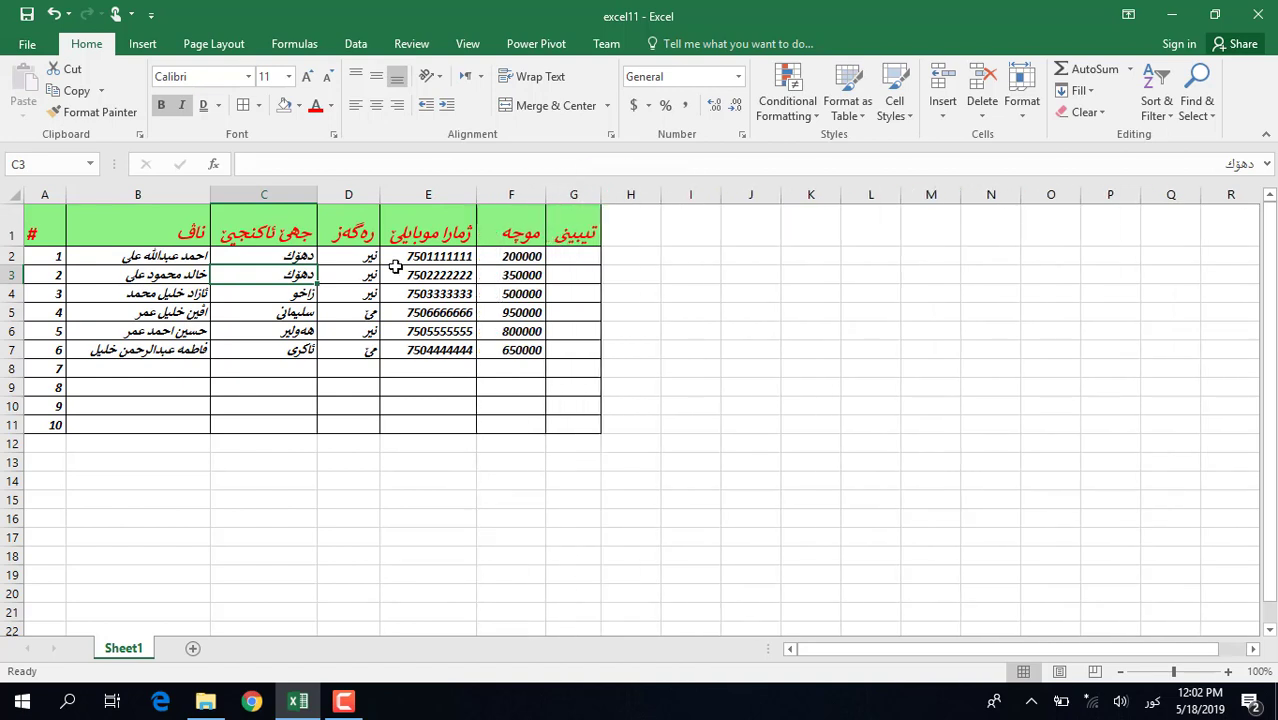
click(350, 257)
key(Home)
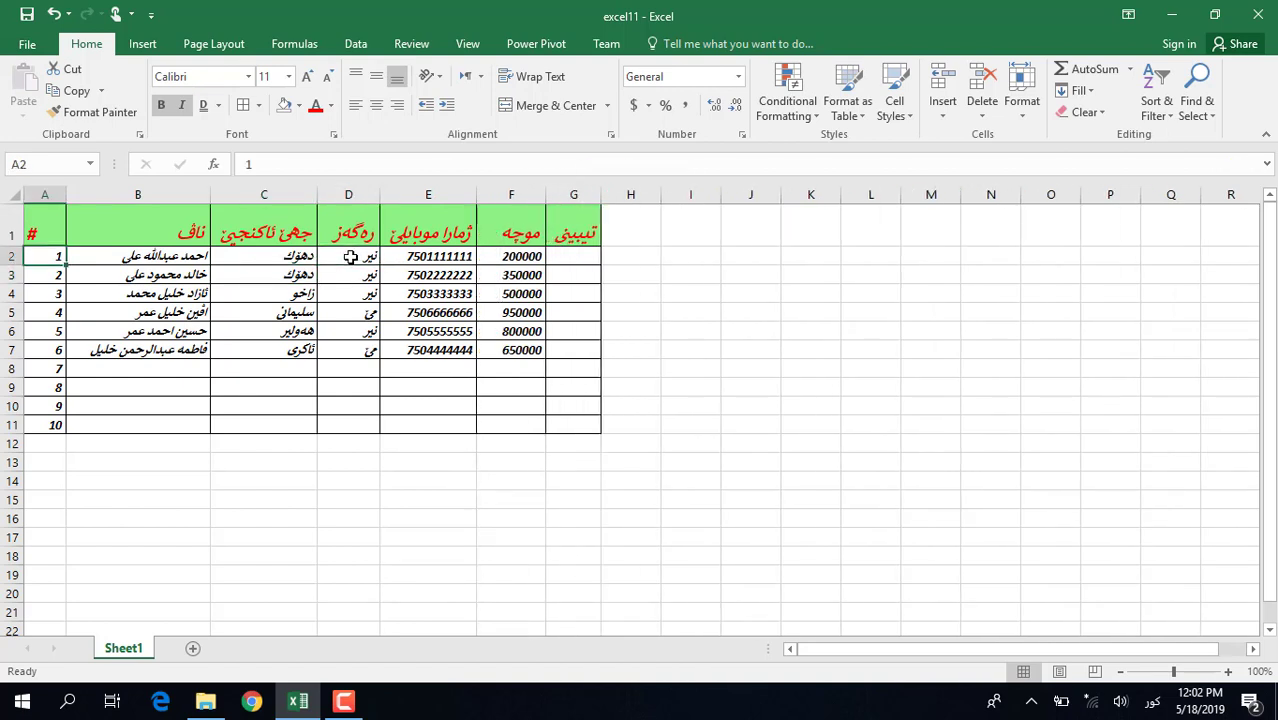
key(Up)
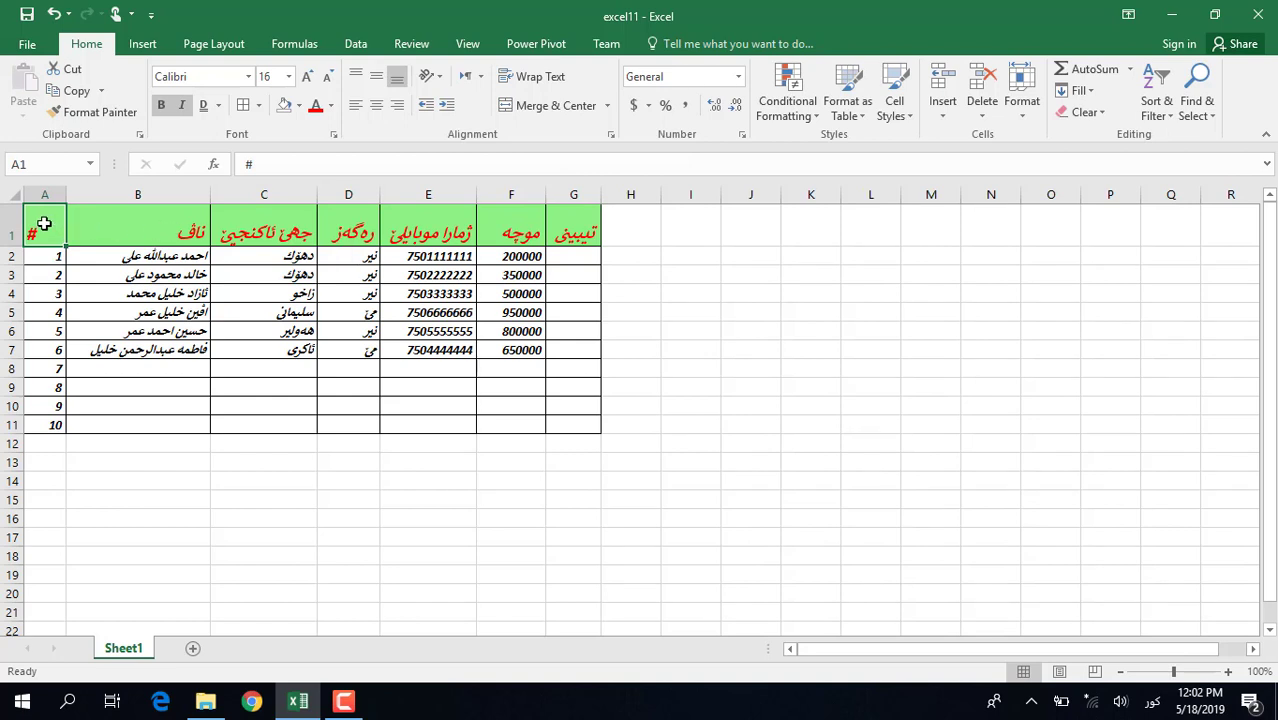
Set the font color of the header row cells A1:G1 to Automatic black, and return to cell A1.
drag(41, 224, 573, 234)
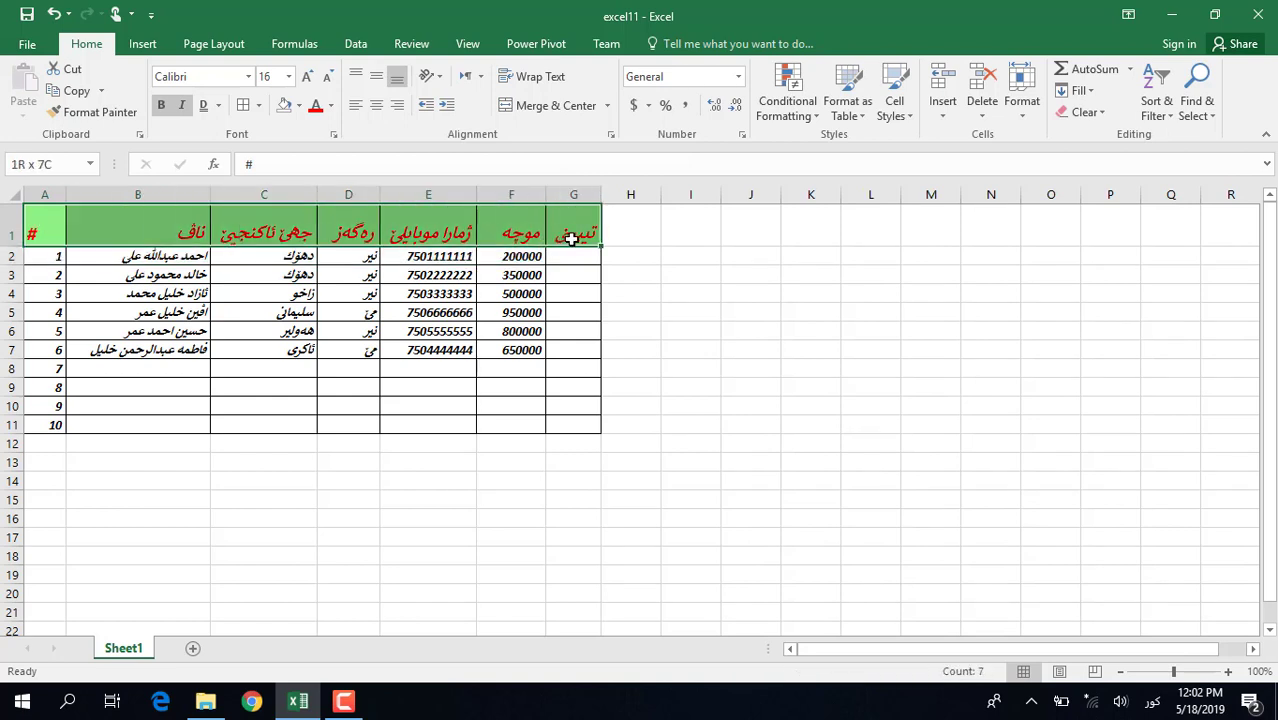
click(332, 106)
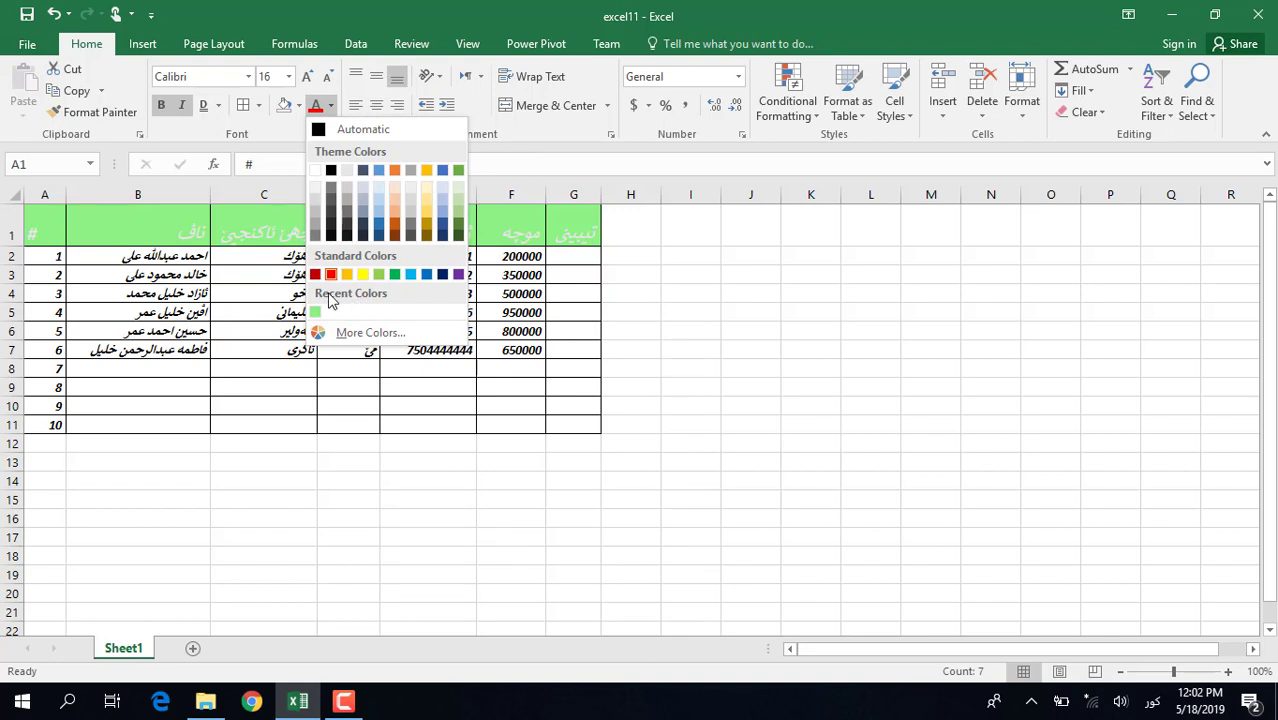
click(318, 131)
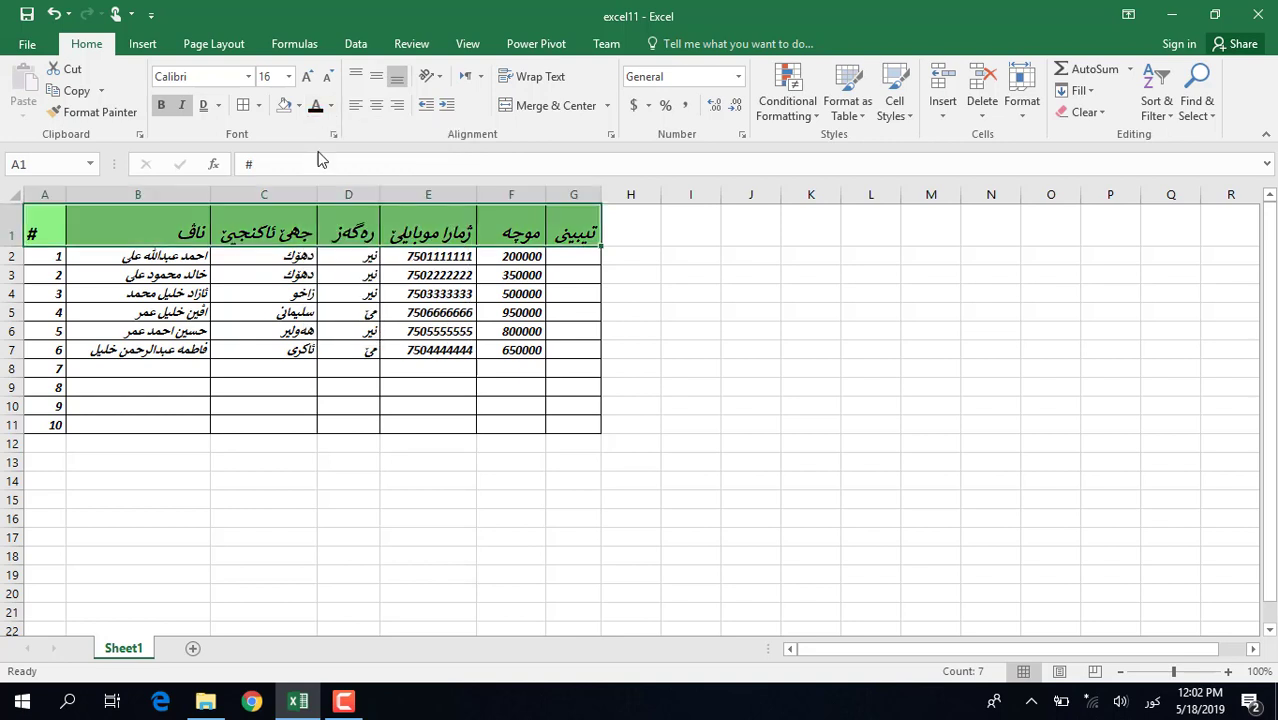
click(272, 233)
key(Home)
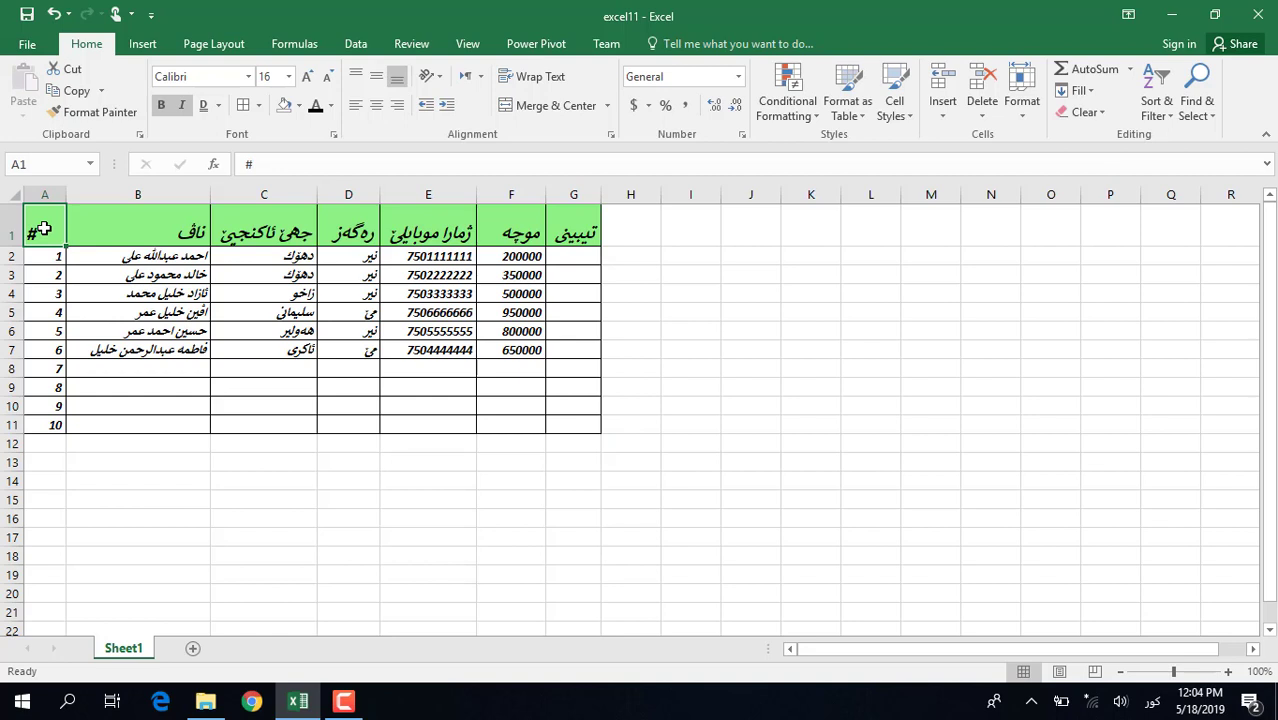
Select the whole employee table, cells A1:G11, including the header row and the empty numbered rows.
drag(45, 226, 568, 423)
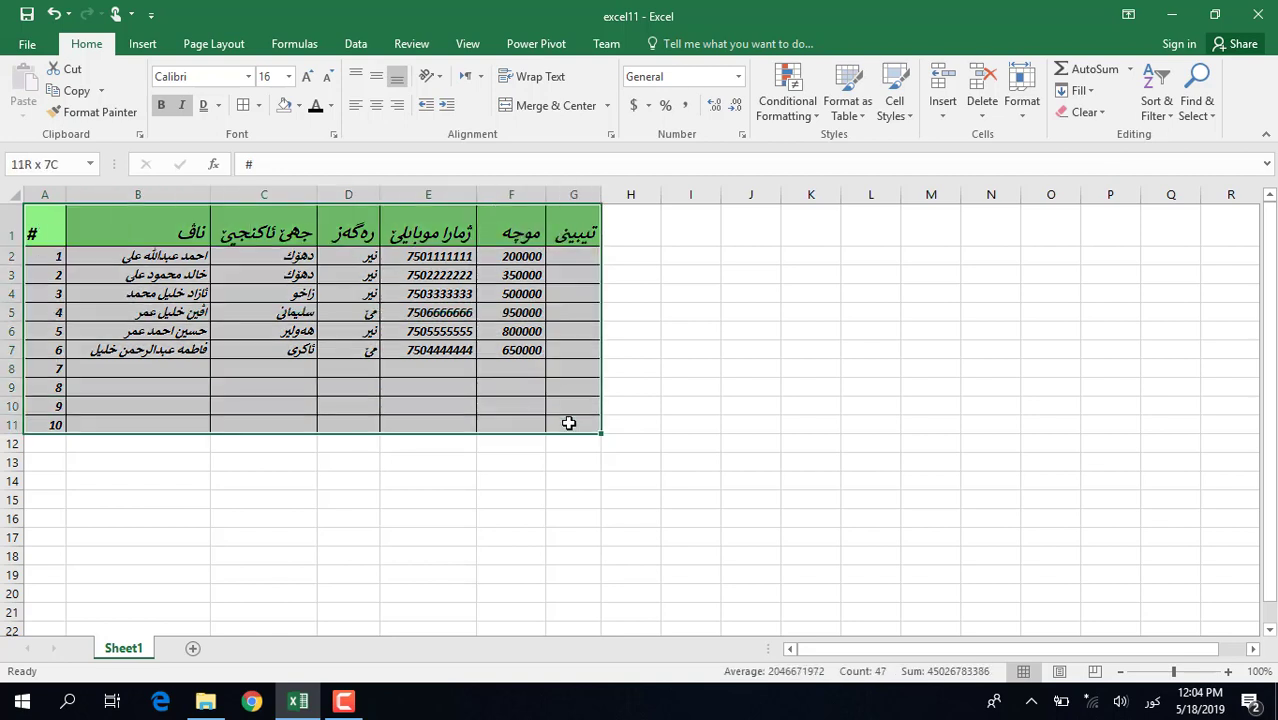
drag(568, 425, 568, 425)
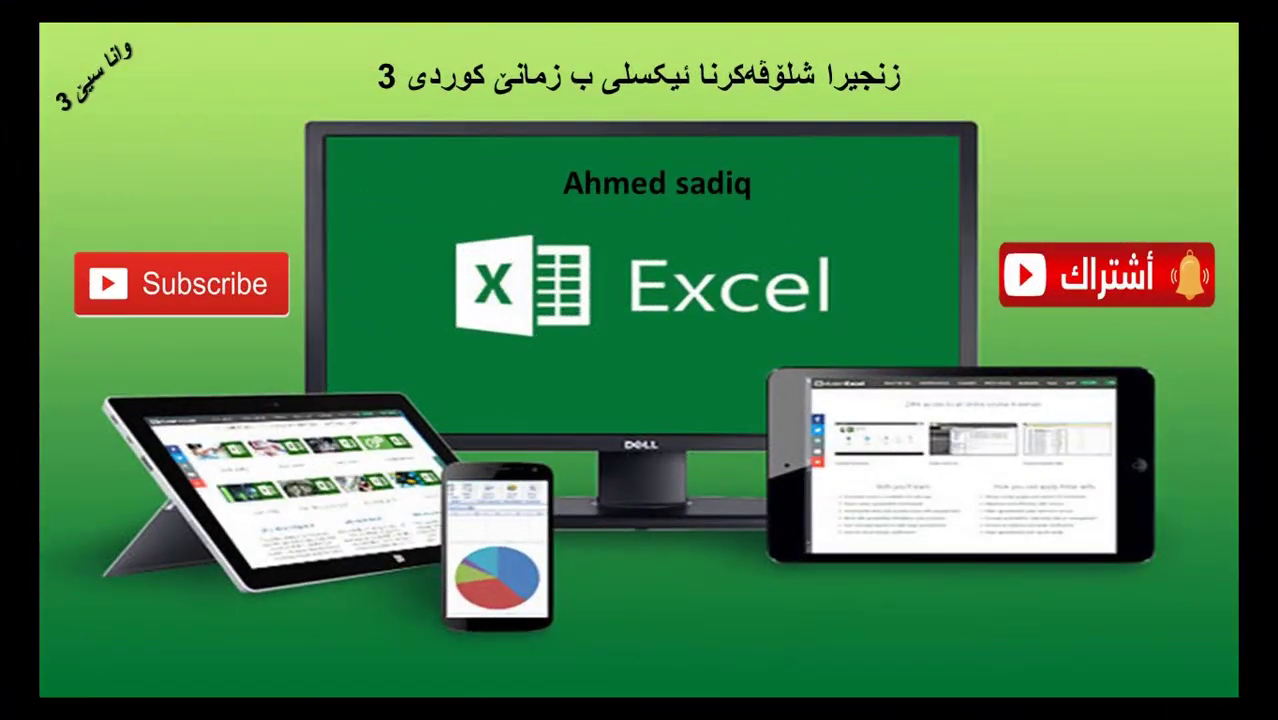